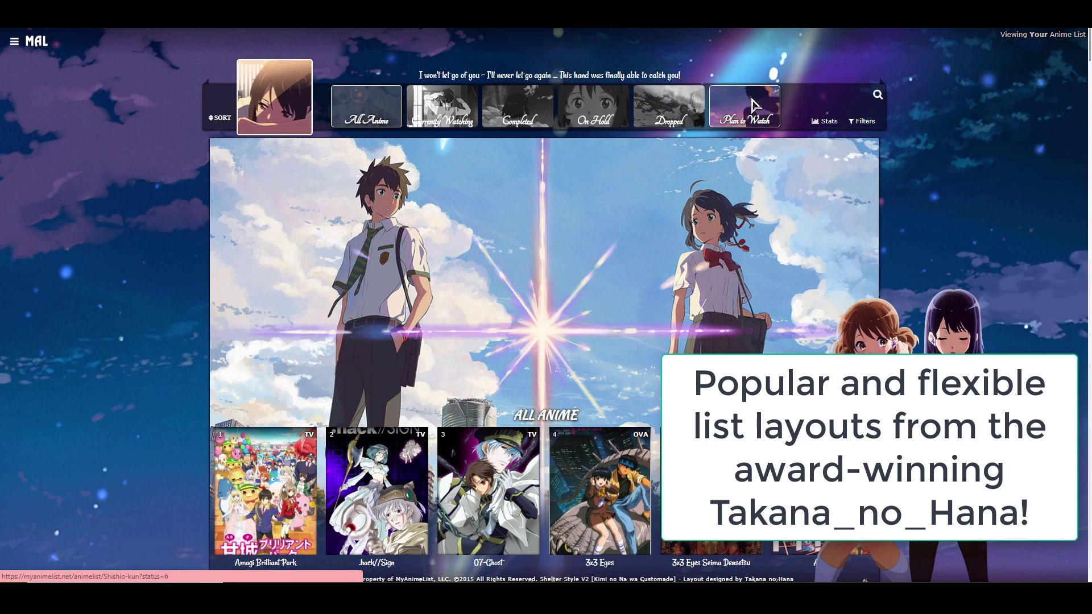
{"action": "scroll", "coordinate": [132, 133], "scroll_direction": "down", "scroll_amount": 4}
{"action": "scroll", "coordinate": [316, 140], "scroll_direction": "down", "scroll_amount": 3}
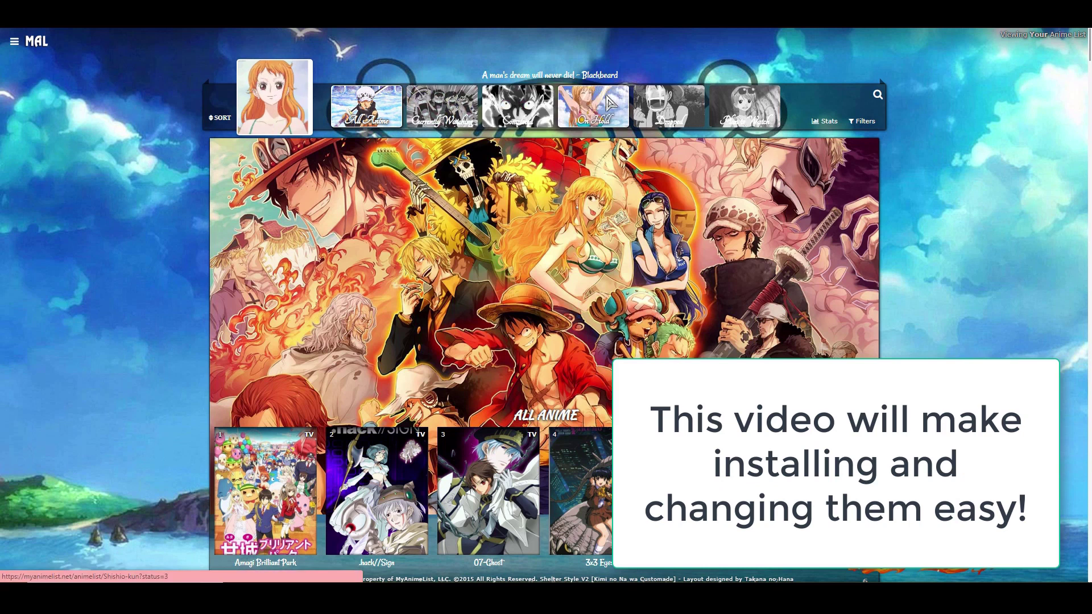
{"action": "scroll", "coordinate": [133, 214], "scroll_direction": "down", "scroll_amount": 8}
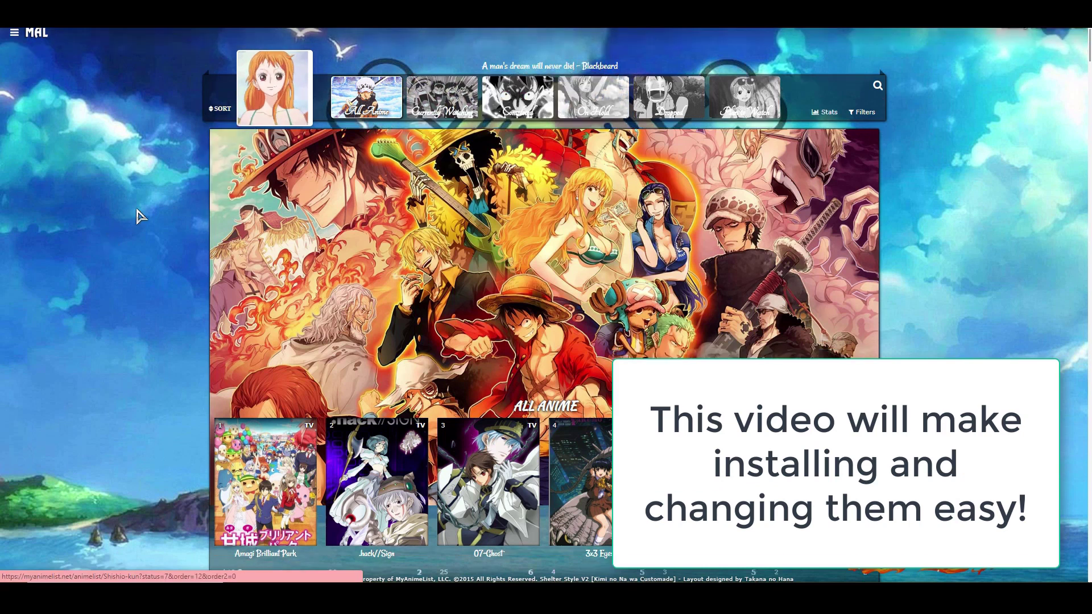
{"action": "scroll", "coordinate": [124, 214], "scroll_direction": "down", "scroll_amount": 9}
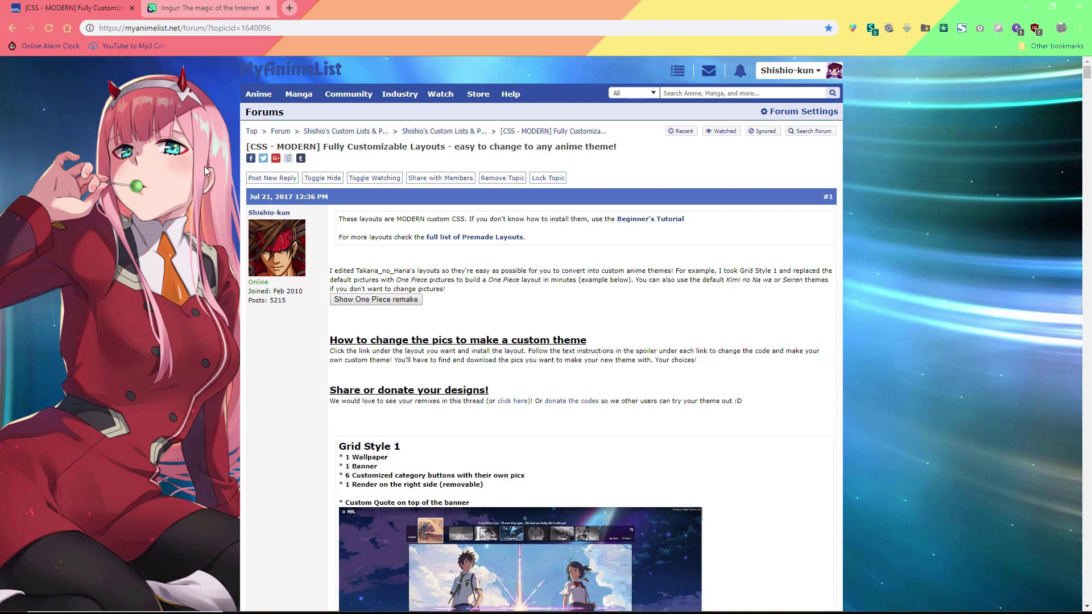
Step: Open the code for the Grid Style 1 layout from the forum topic and copy the entire code
{"action": "scroll", "coordinate": [203, 166], "scroll_direction": "down", "scroll_amount": 3}
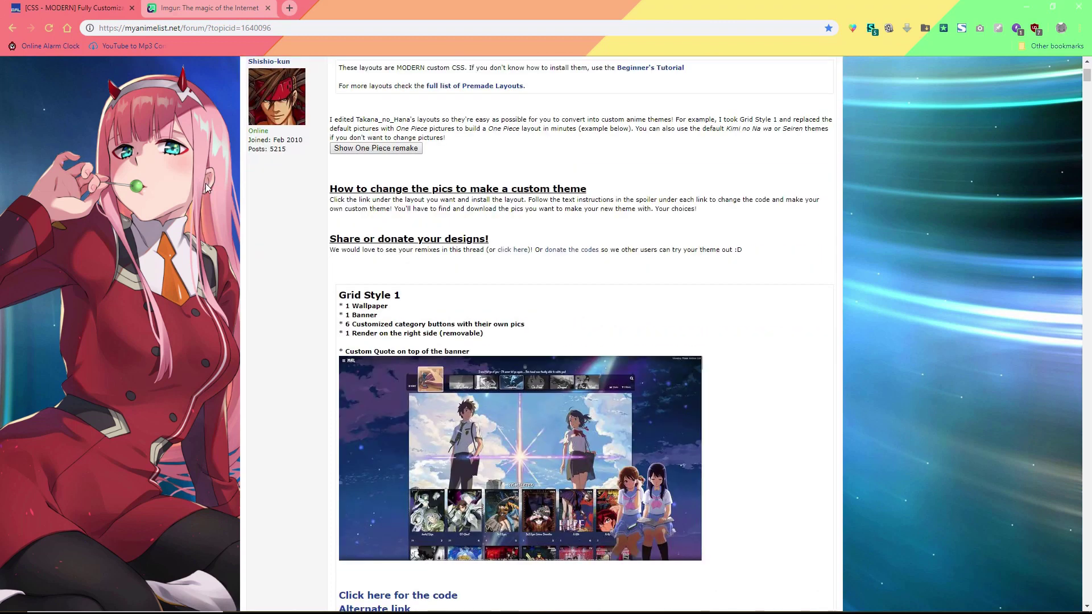
{"action": "scroll", "coordinate": [191, 274], "scroll_direction": "down", "scroll_amount": 2}
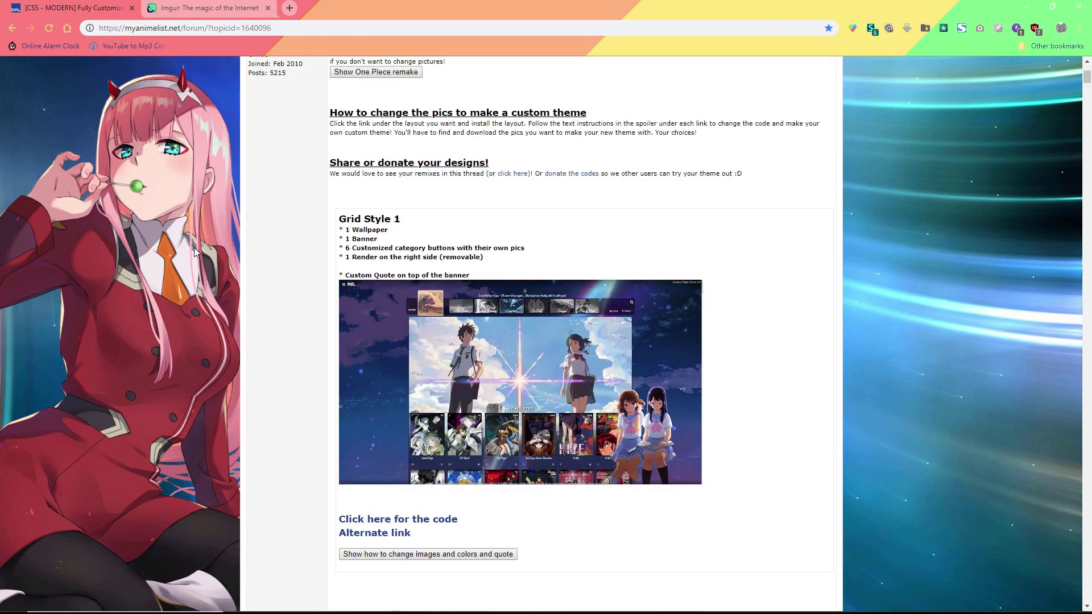
{"action": "scroll", "coordinate": [227, 310], "scroll_direction": "down", "scroll_amount": 3}
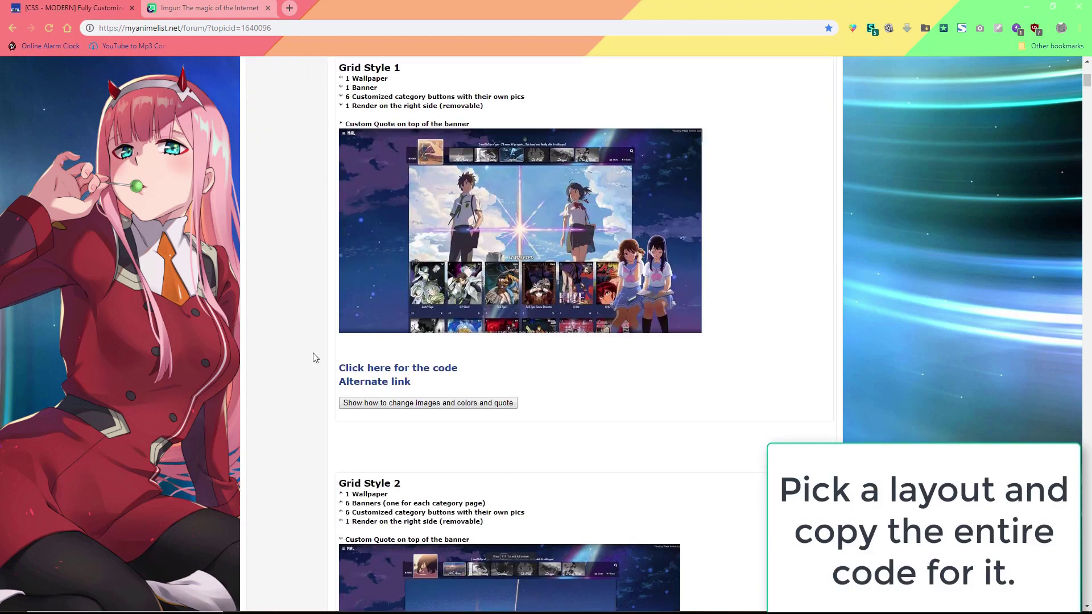
{"action": "left_click", "coordinate": [402, 372]}
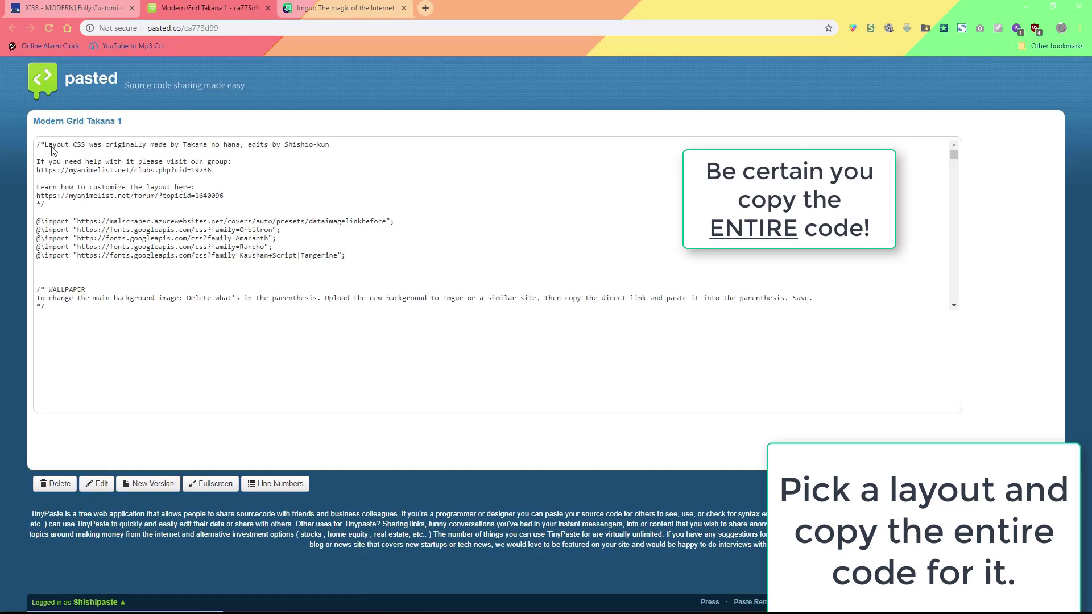
{"action": "left_click_drag", "start_coordinate": [39, 143], "coordinate": [248, 464]}
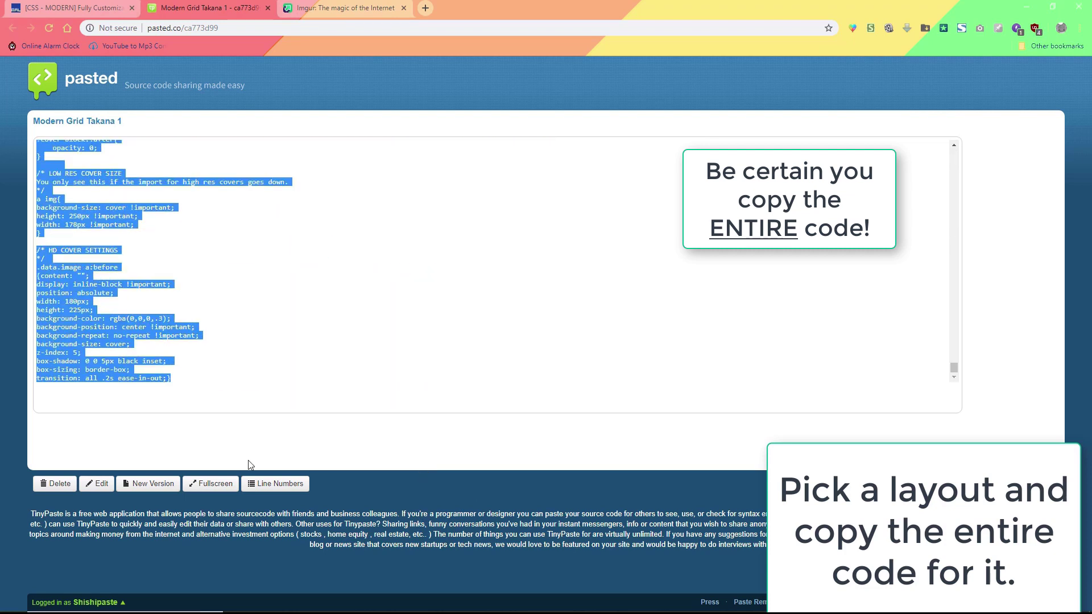
{"action": "right_click", "coordinate": [81, 296]}
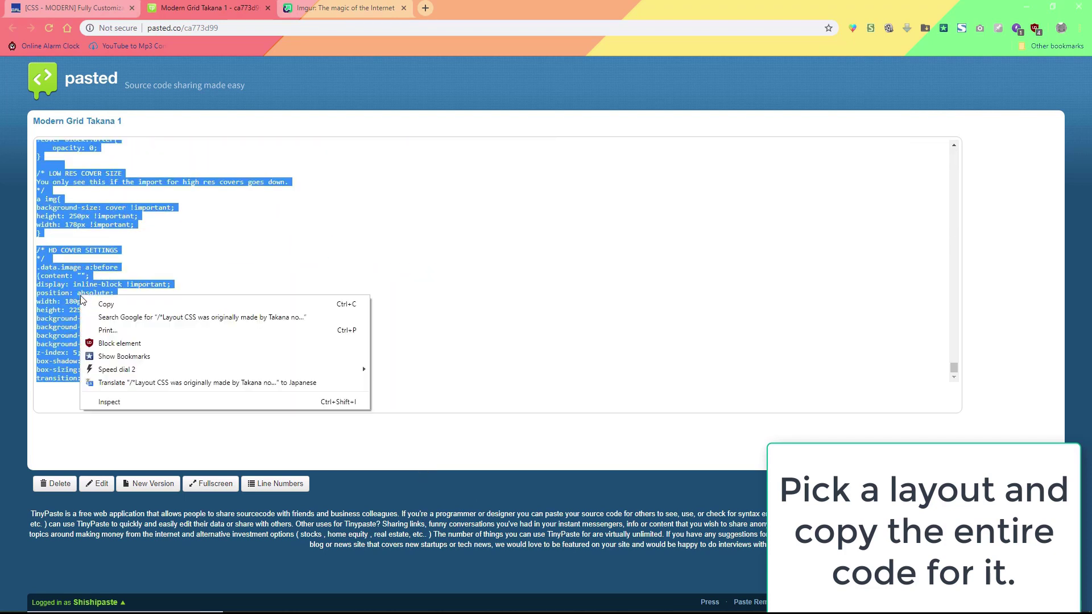
{"action": "left_click", "coordinate": [139, 304]}
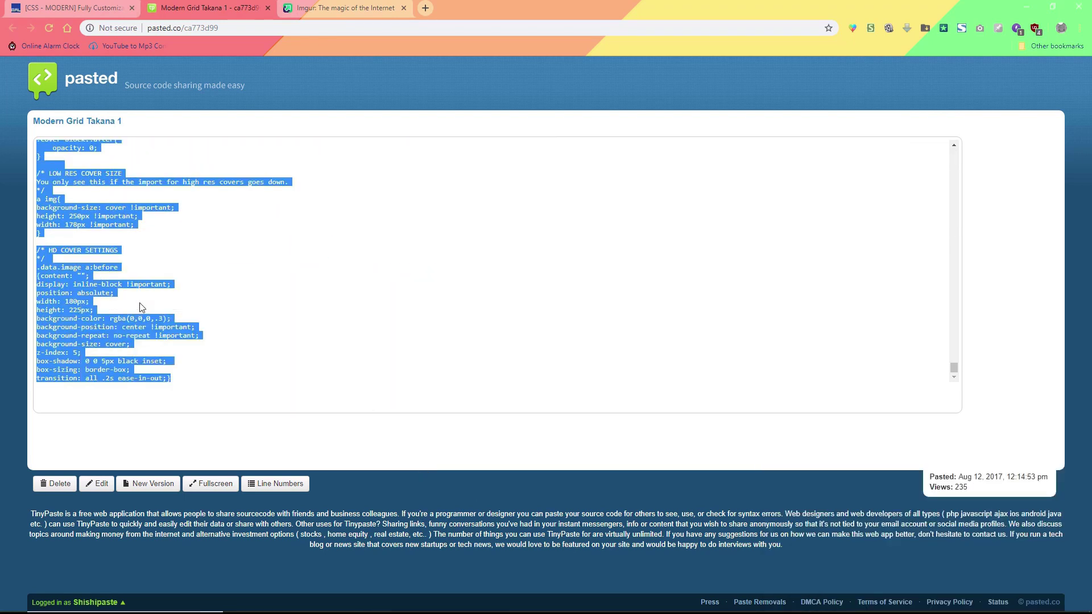
Step: Go from the forum topic to the List Style Design settings and open the Default Theme used for the anime list
{"action": "left_click", "coordinate": [87, 7]}
{"action": "scroll", "coordinate": [280, 208], "scroll_direction": "up", "scroll_amount": 7}
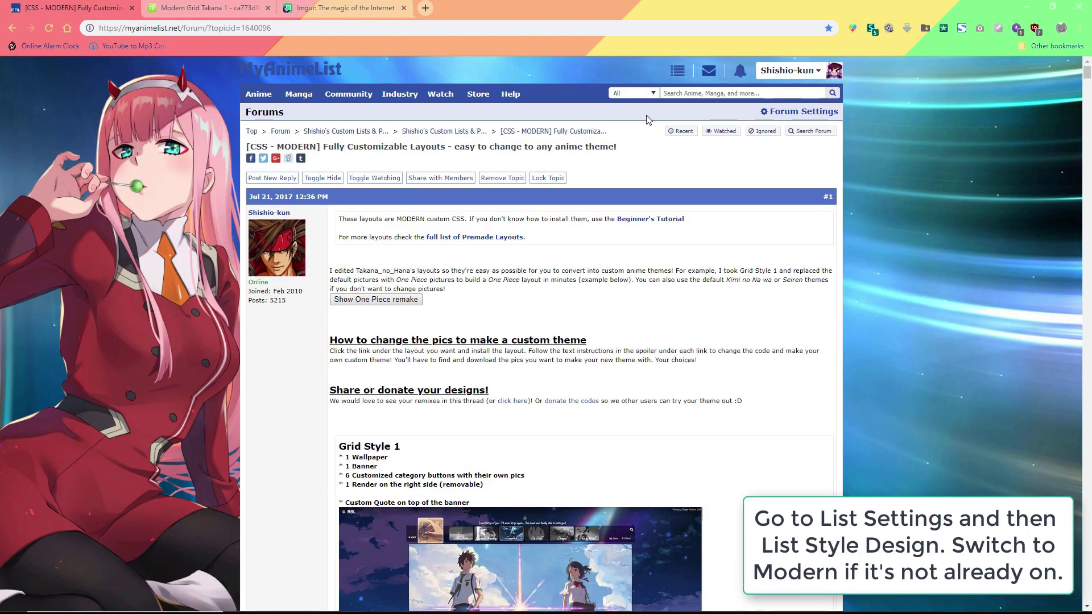
{"action": "left_click", "coordinate": [676, 69]}
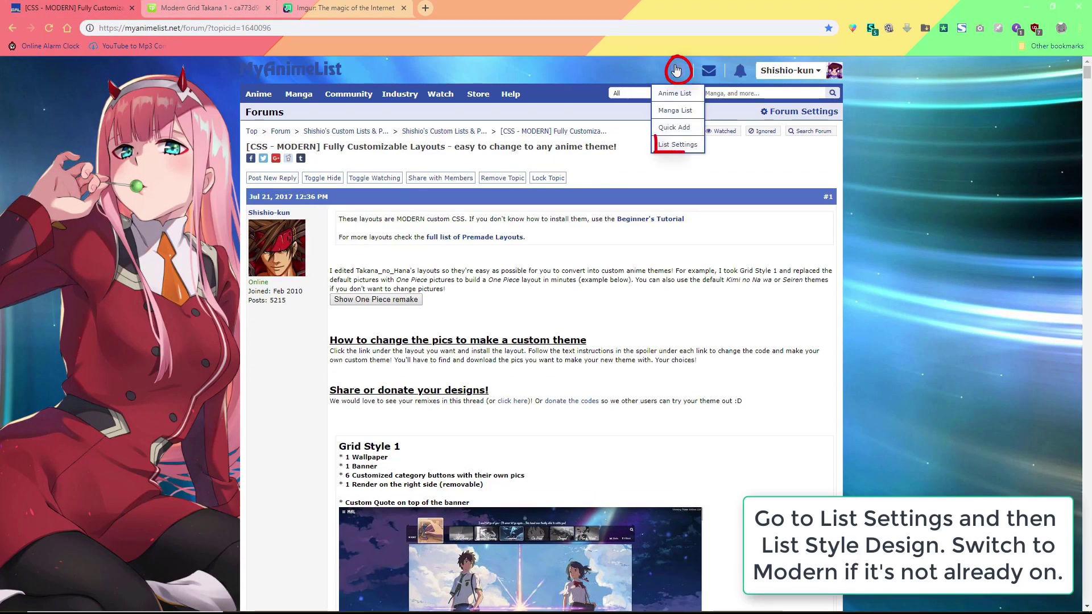
{"action": "left_click", "coordinate": [677, 145]}
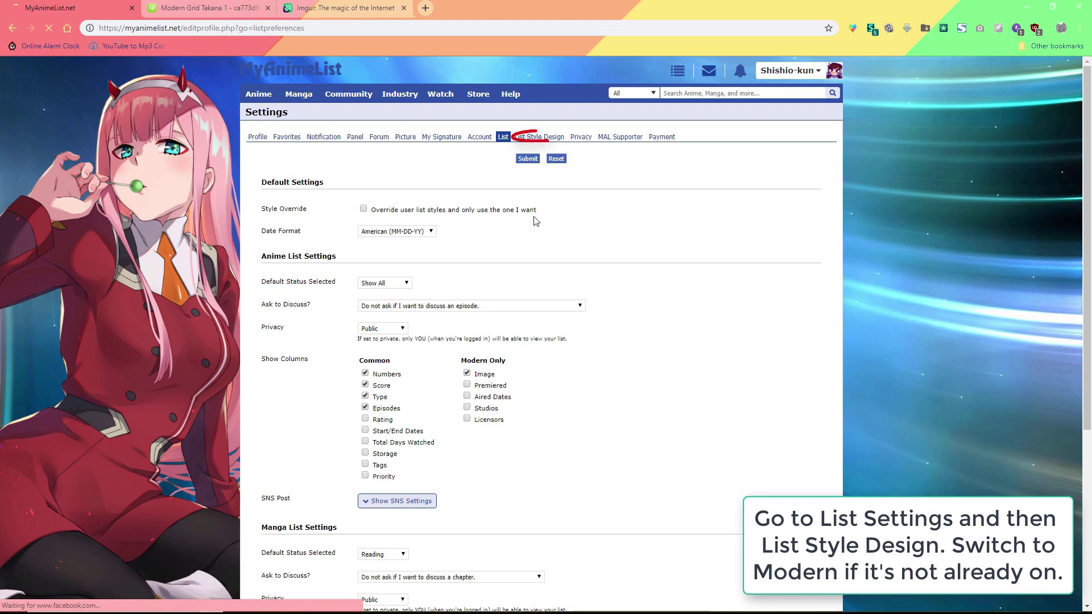
{"action": "left_click", "coordinate": [545, 139]}
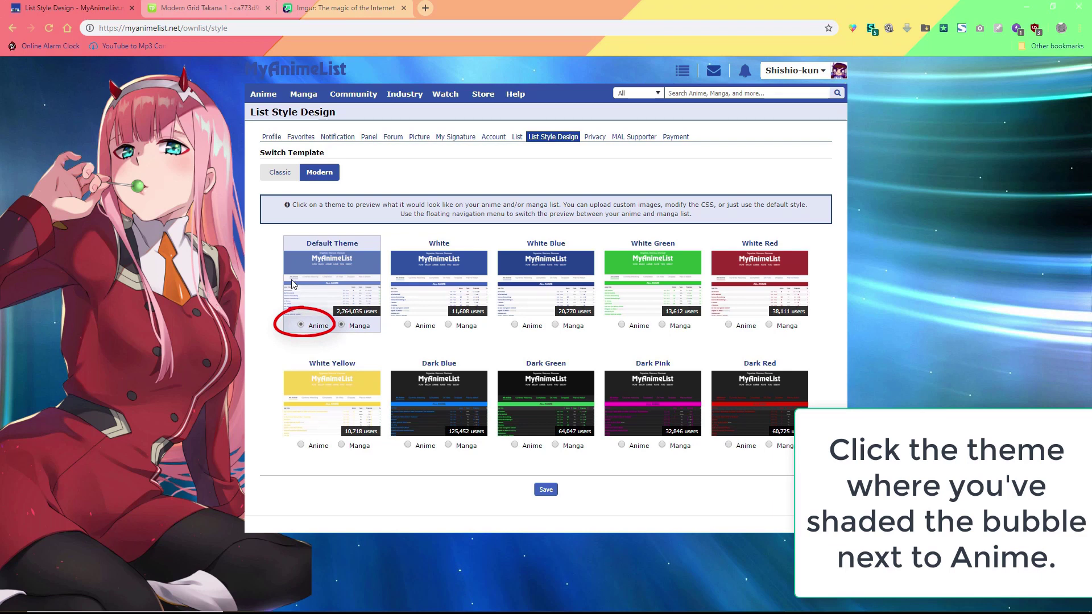
{"action": "left_click", "coordinate": [311, 278]}
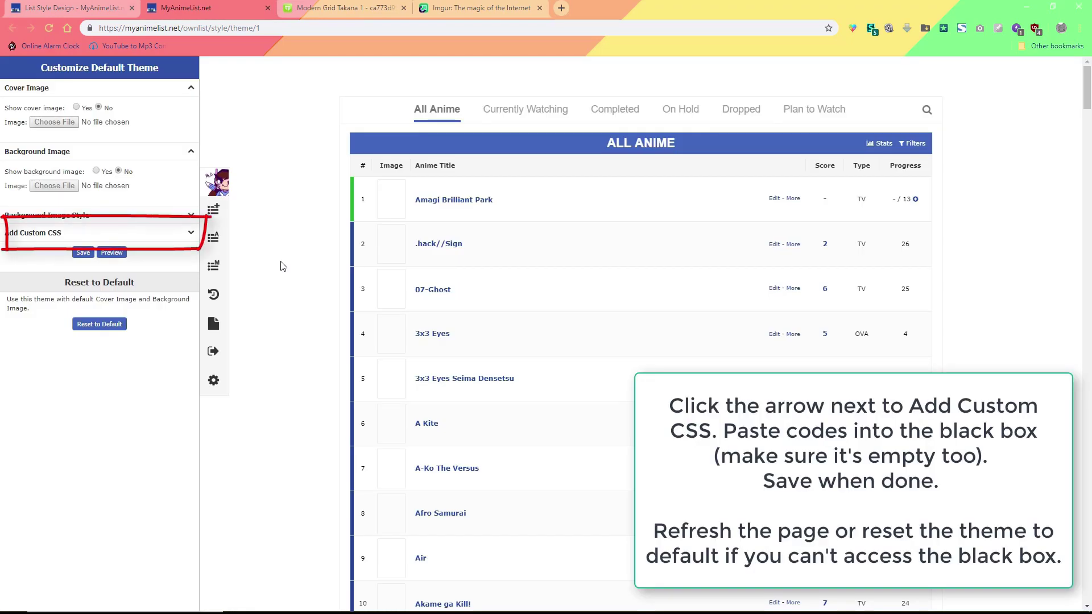
Step: Reload the theme page so the custom CSS editor loads, paste the copied layout code into it and save the theme
{"action": "left_click", "coordinate": [137, 234]}
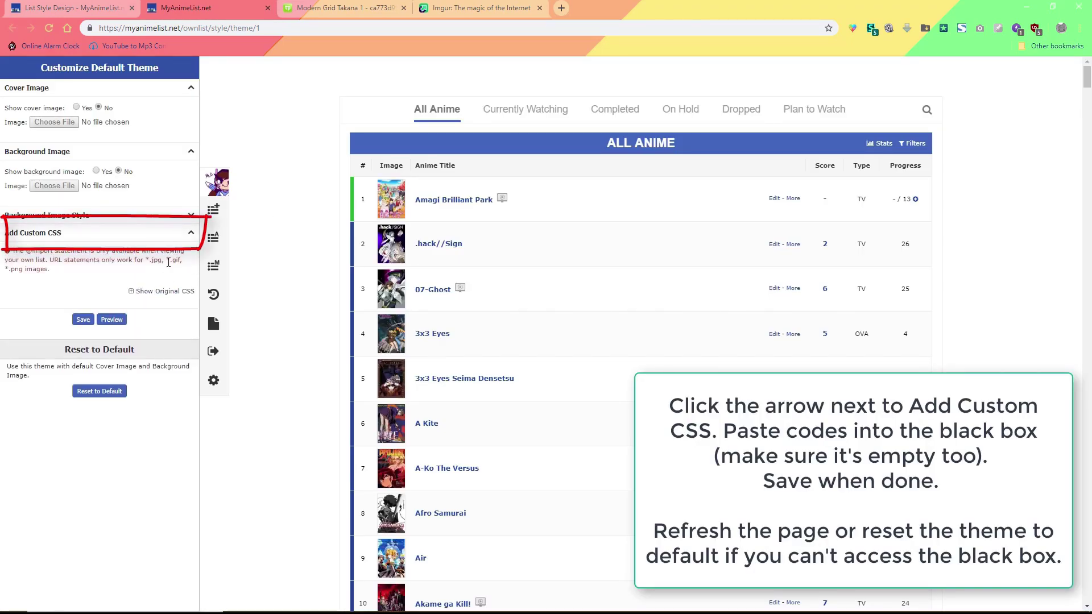
{"action": "key", "text": "F5"}
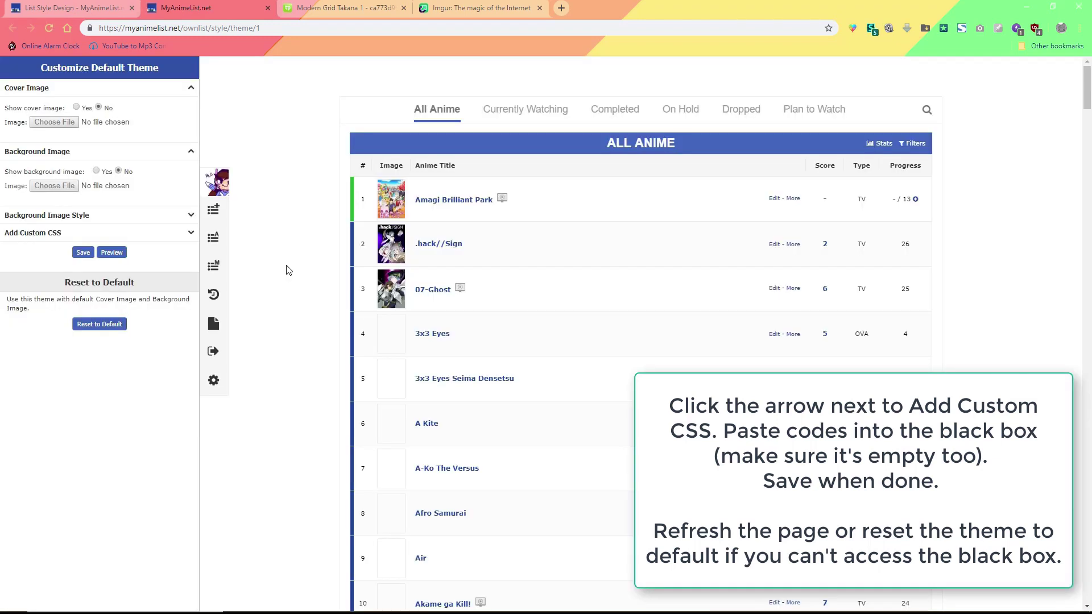
{"action": "left_click", "coordinate": [190, 233]}
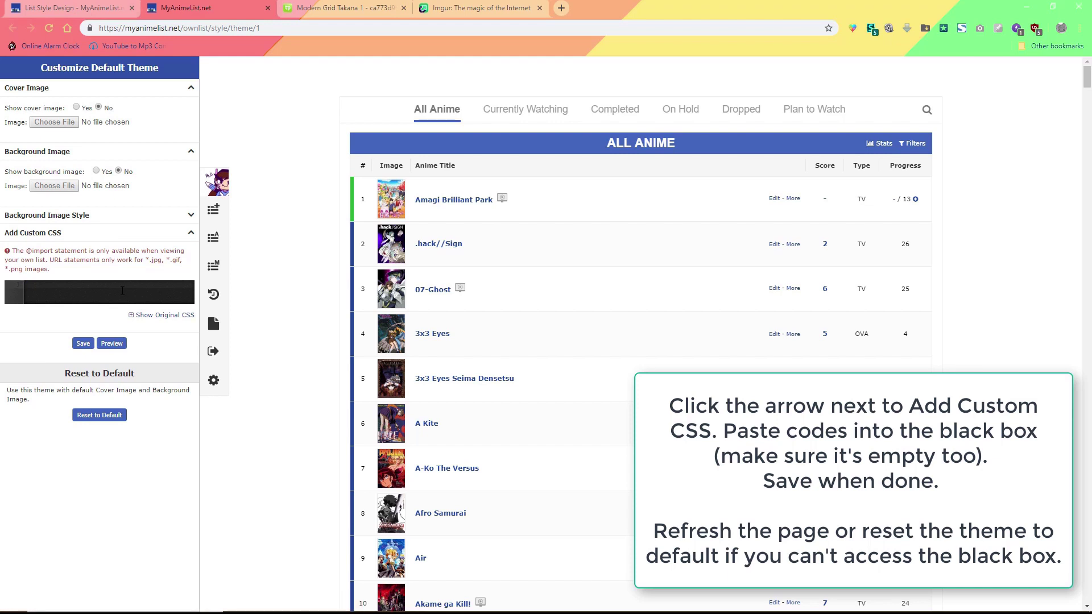
{"action": "right_click", "coordinate": [123, 290]}
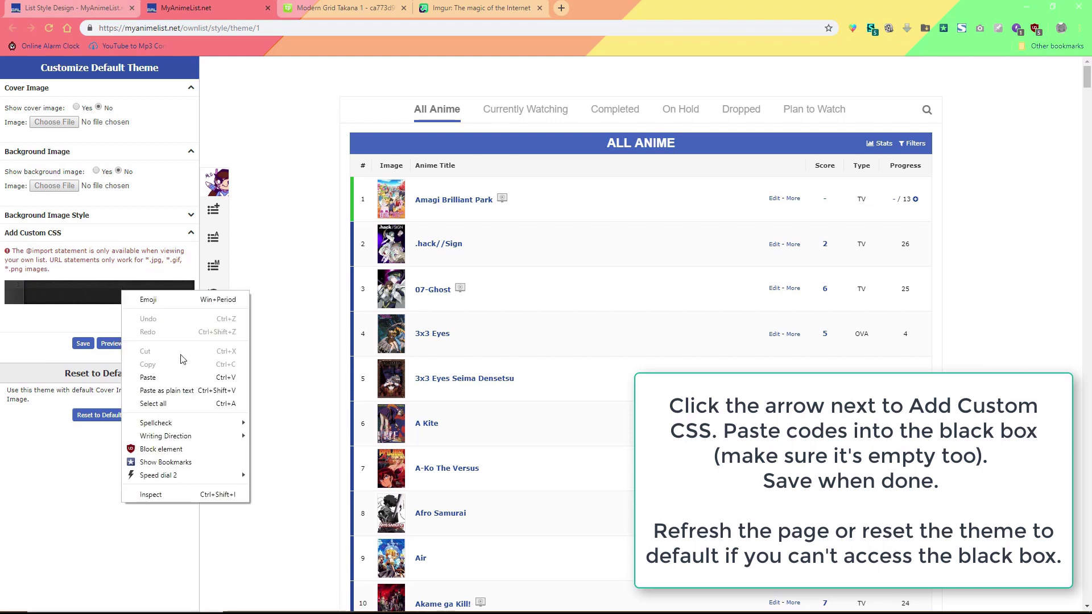
{"action": "left_click", "coordinate": [172, 372]}
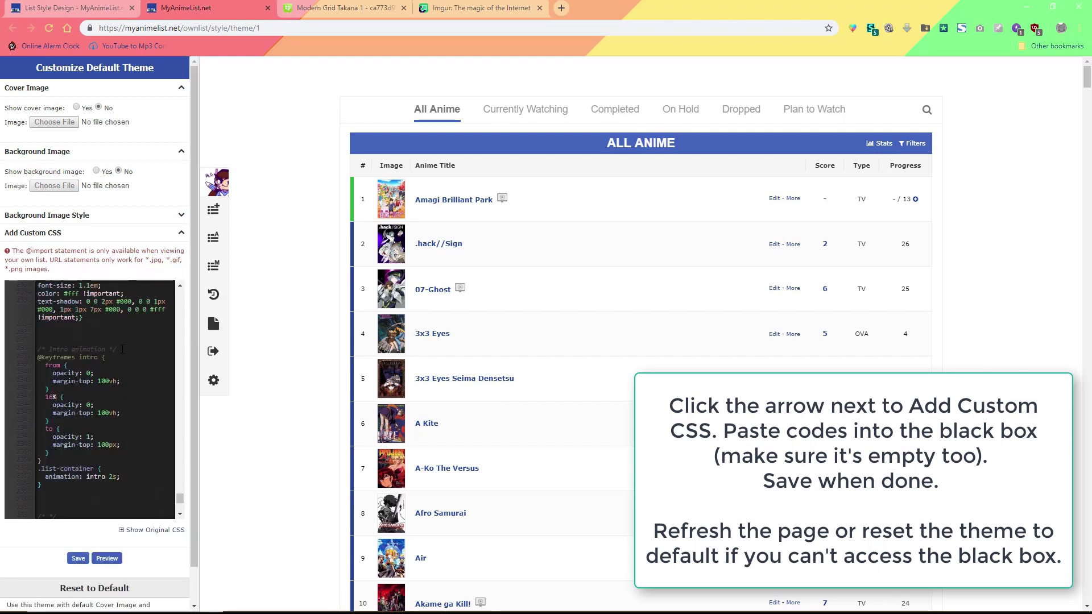
{"action": "left_click", "coordinate": [78, 559]}
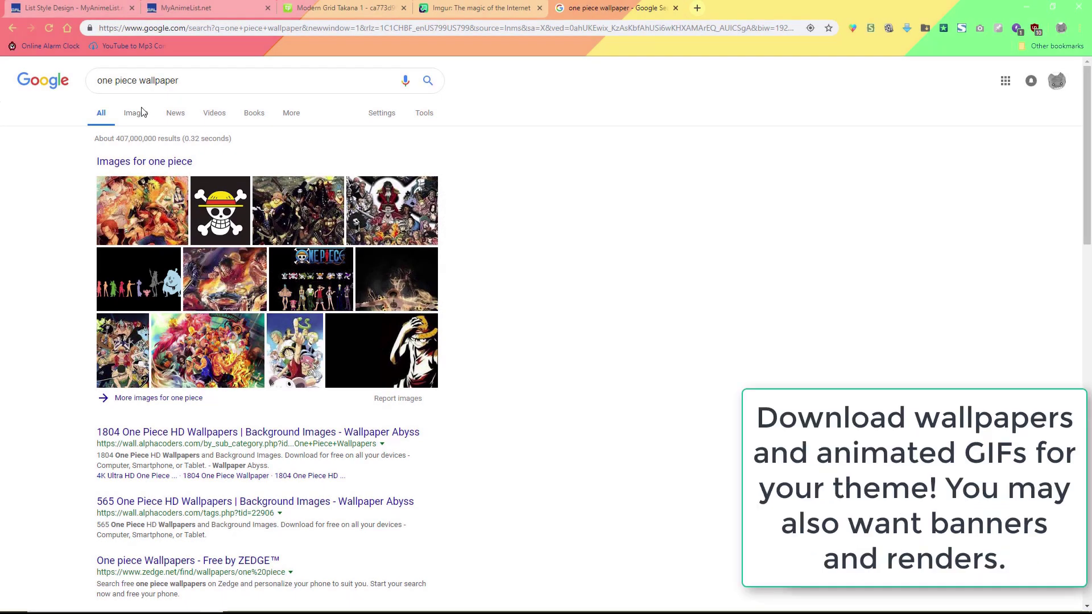
Step: Show the image results for "one piece wallpaper" and save the first One Piece wallpaper from wall.alphacoders.com
{"action": "left_click", "coordinate": [137, 112]}
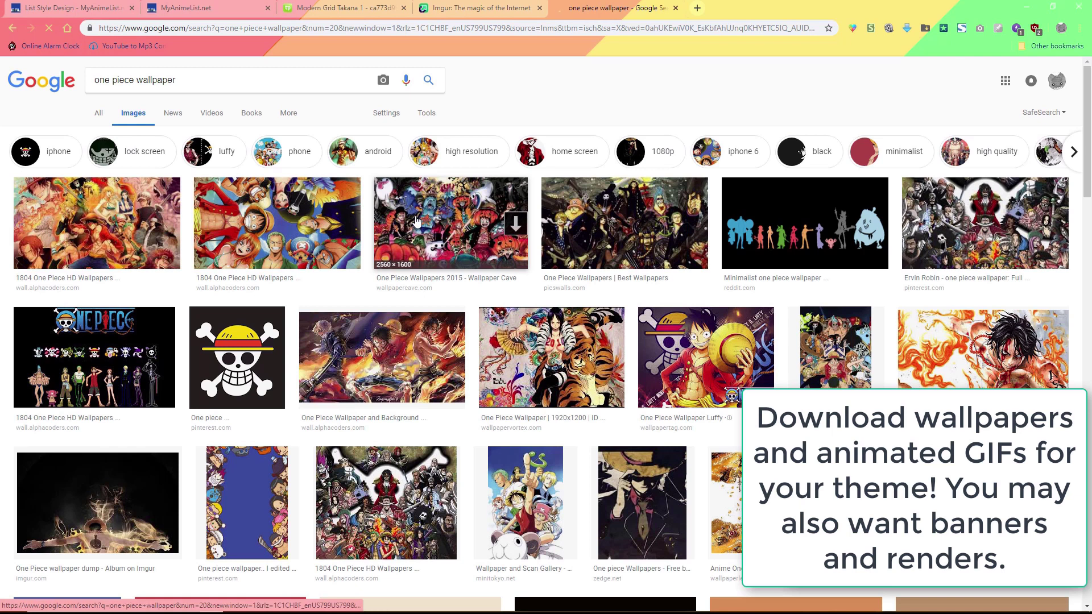
{"action": "left_click", "coordinate": [96, 228]}
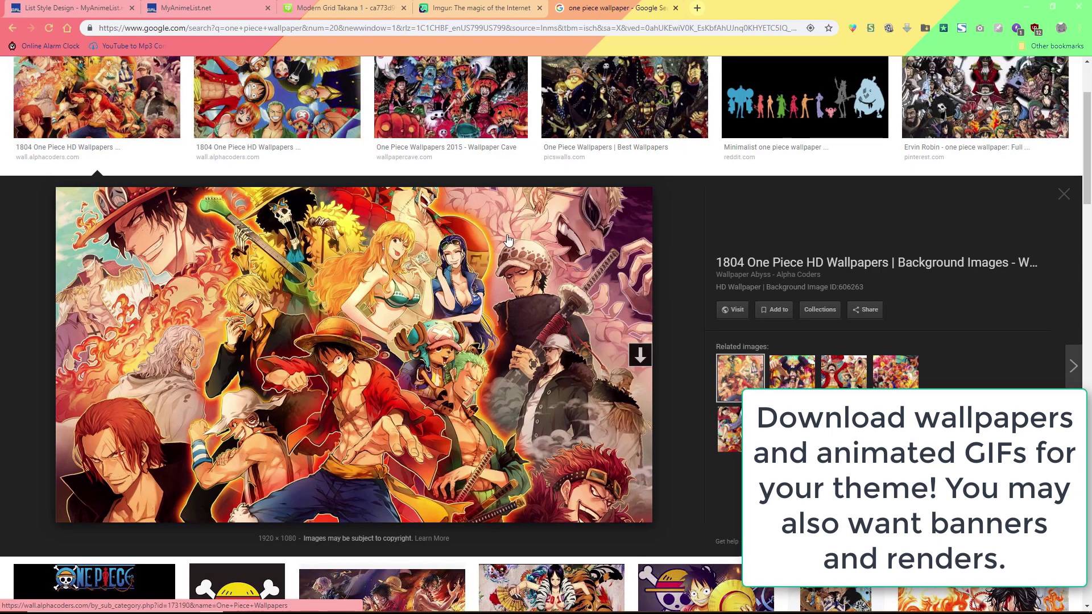
{"action": "right_click", "coordinate": [507, 239]}
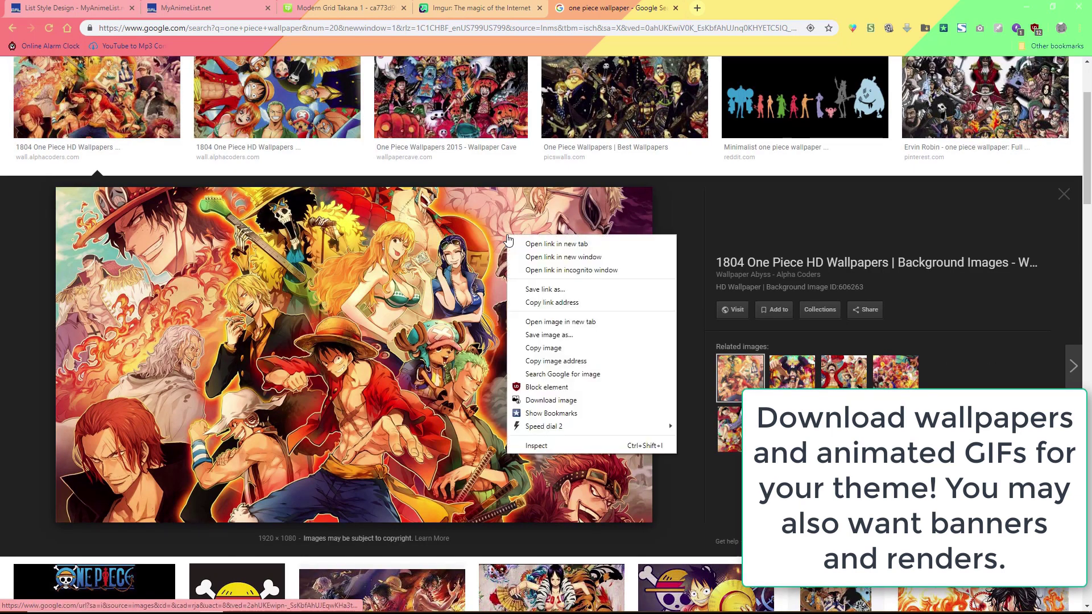
{"action": "left_click", "coordinate": [550, 334]}
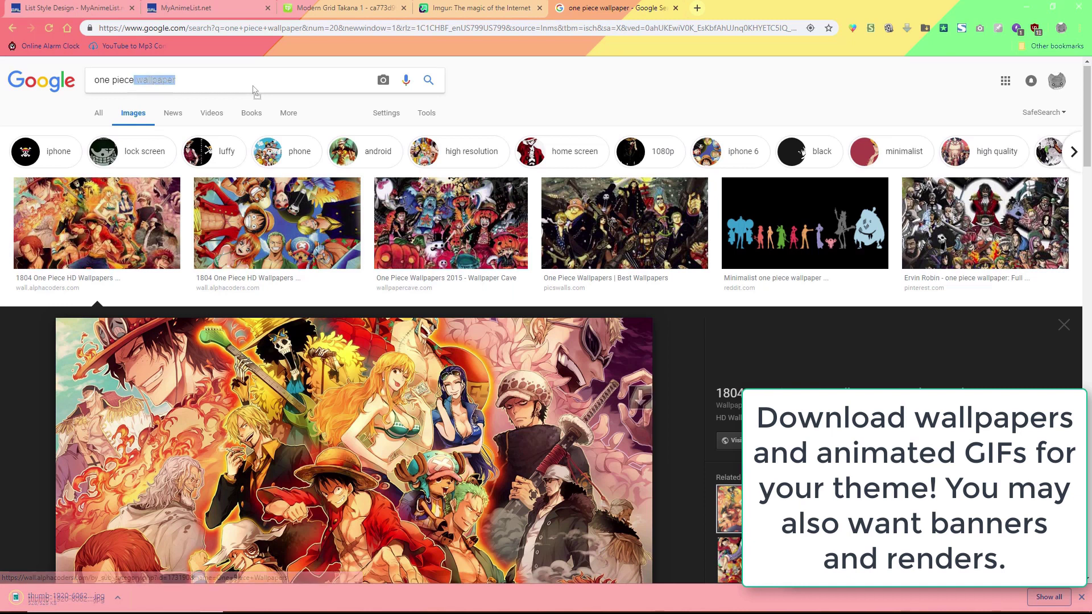
Step: Search Google Images for "one piece animated GIF"
{"action": "type", "text": "animated"}
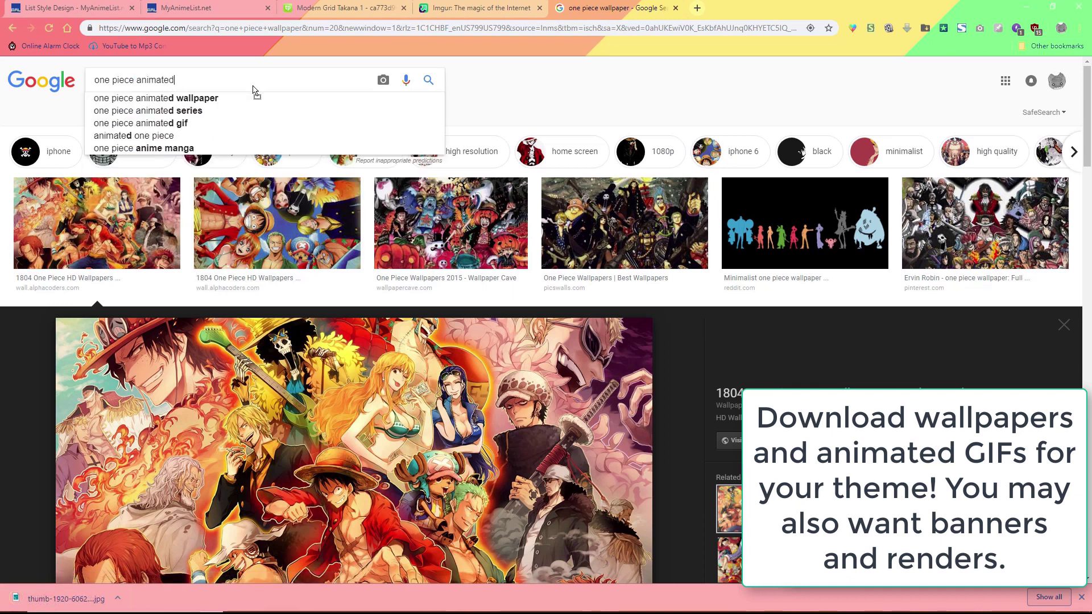
{"action": "type", "text": " GIF"}
{"action": "key", "text": "Return"}
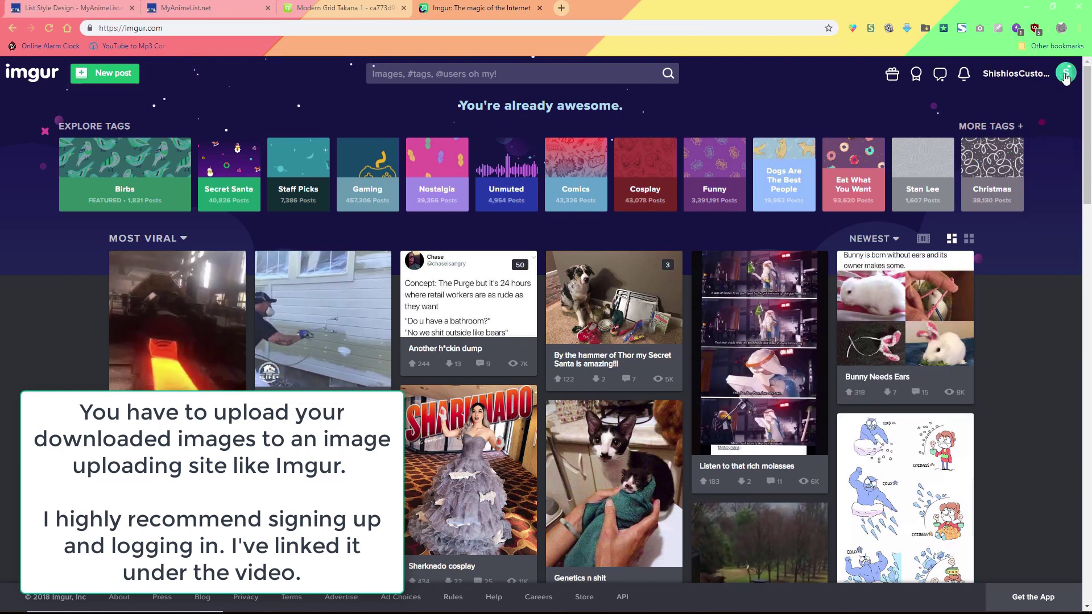
Step: On Imgur, open the account's images page and upload all the One Piece pictures from the Downloads folder
{"action": "left_click", "coordinate": [1042, 79]}
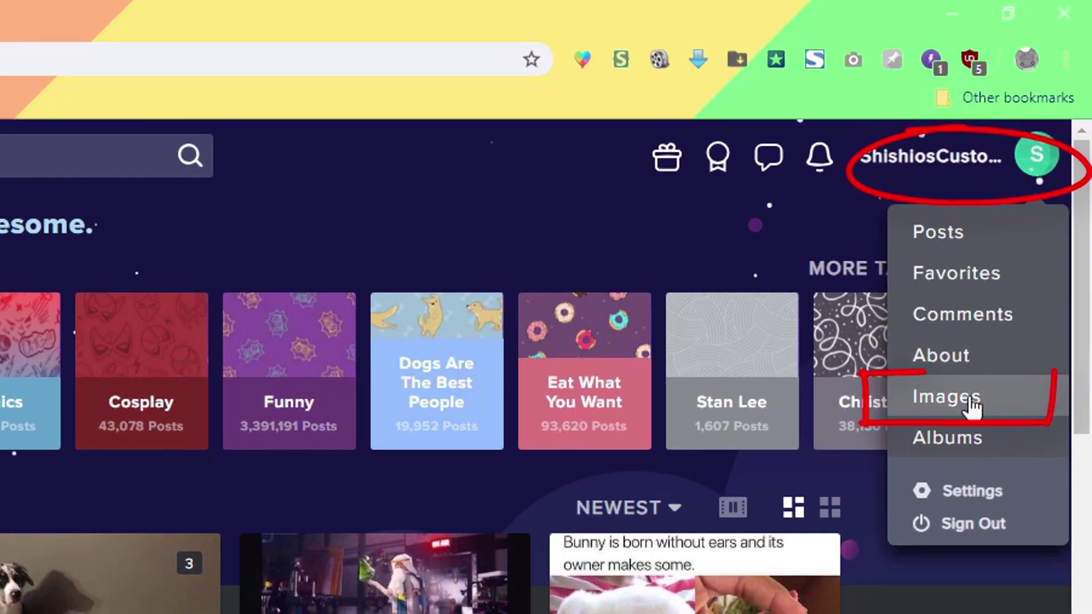
{"action": "left_click", "coordinate": [1016, 405]}
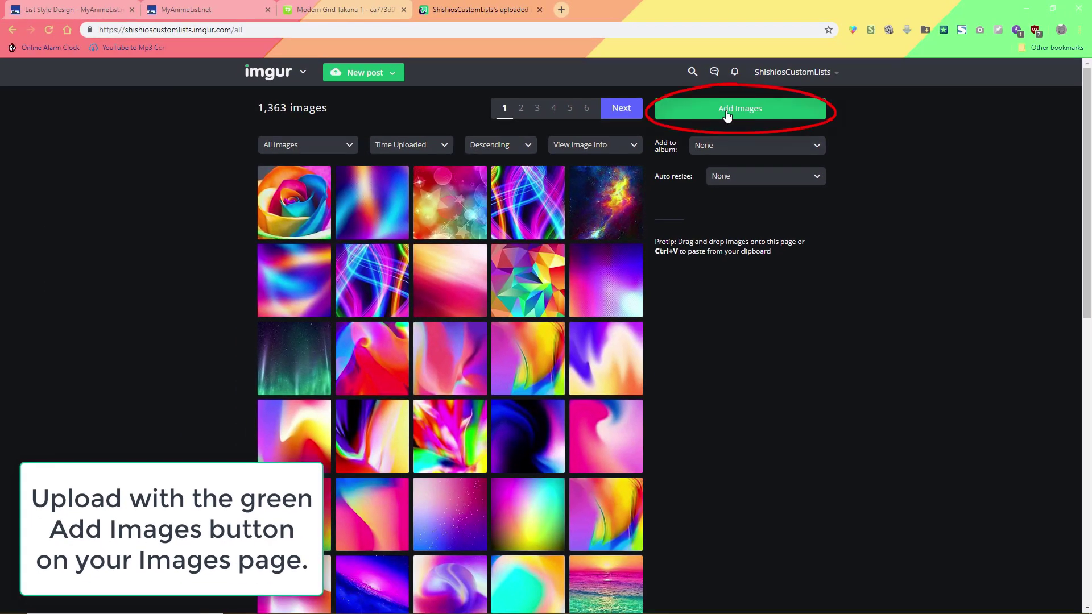
{"action": "left_click", "coordinate": [727, 114]}
{"action": "left_click", "coordinate": [493, 346]}
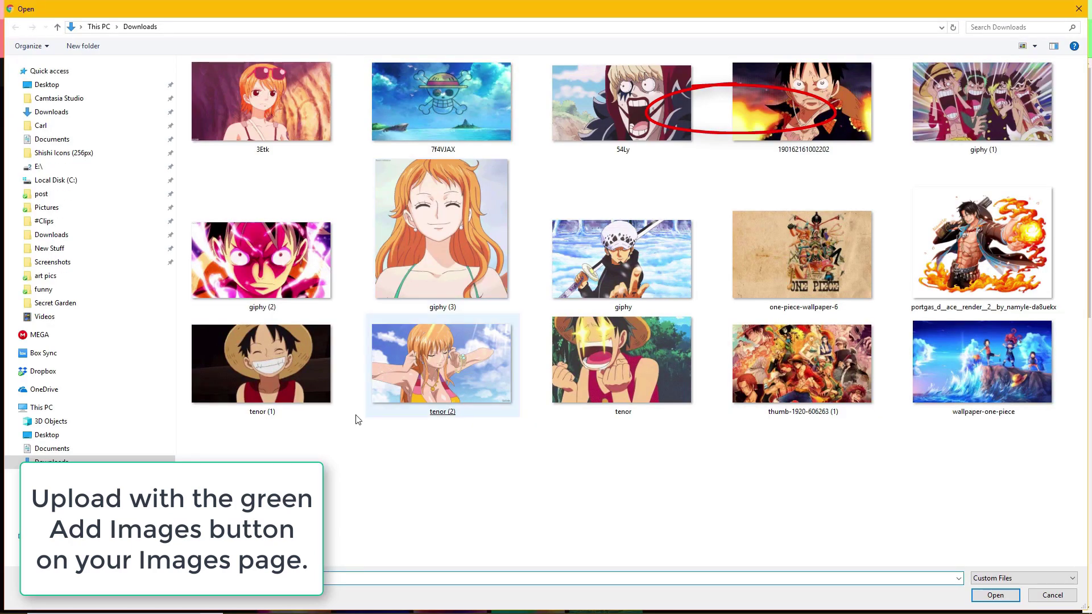
{"action": "left_click_drag", "start_coordinate": [234, 471], "coordinate": [1001, 95]}
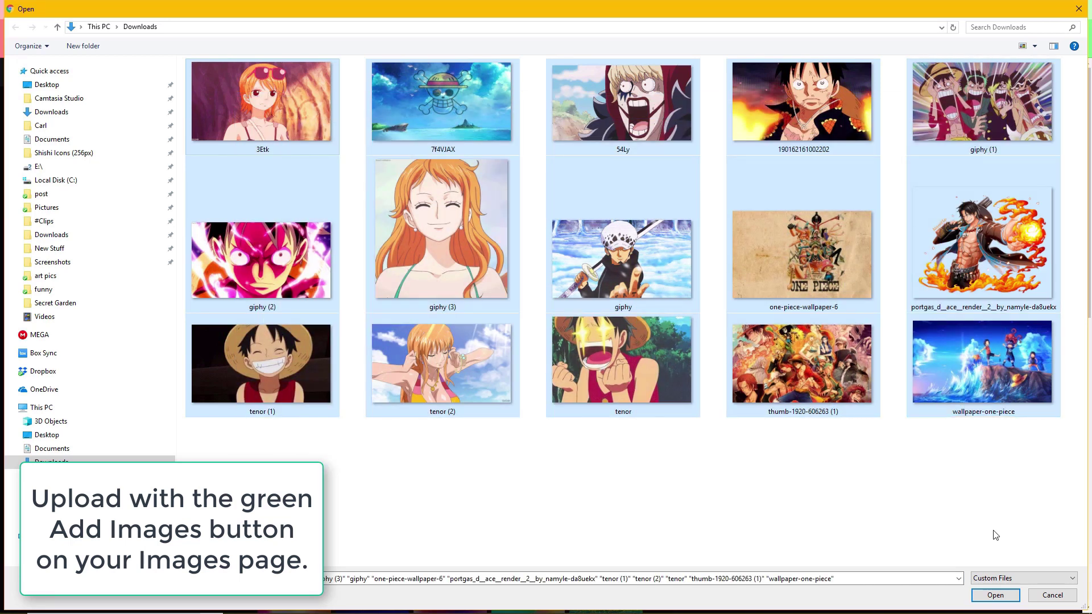
{"action": "left_click", "coordinate": [994, 595]}
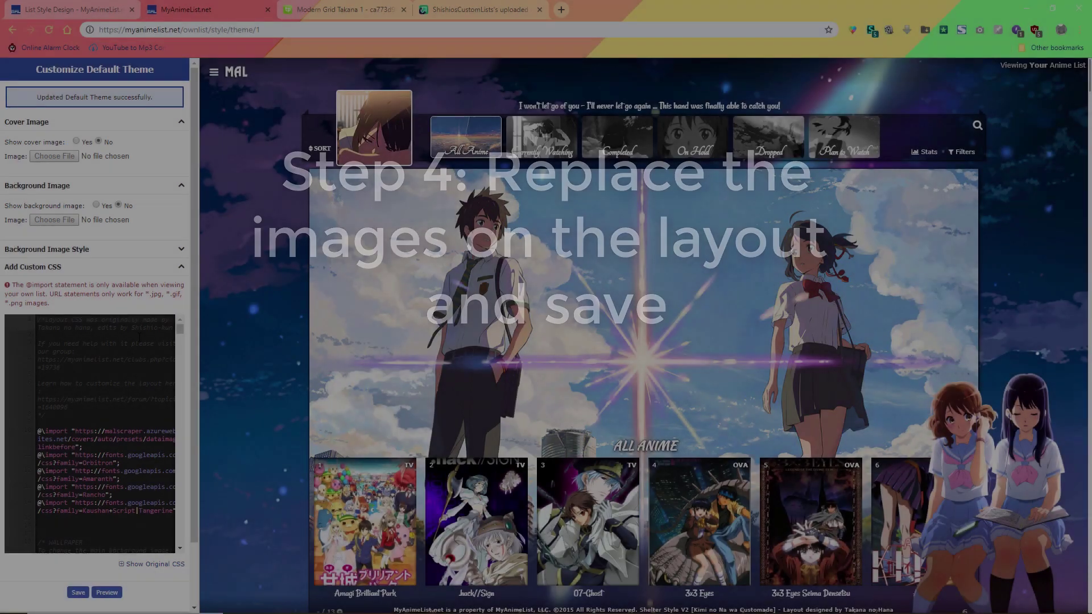
Step: In the custom CSS, delete the old image link inside the url() parentheses of the WALLPAPER section's body rule
{"action": "scroll", "coordinate": [131, 358], "scroll_direction": "down", "scroll_amount": 4}
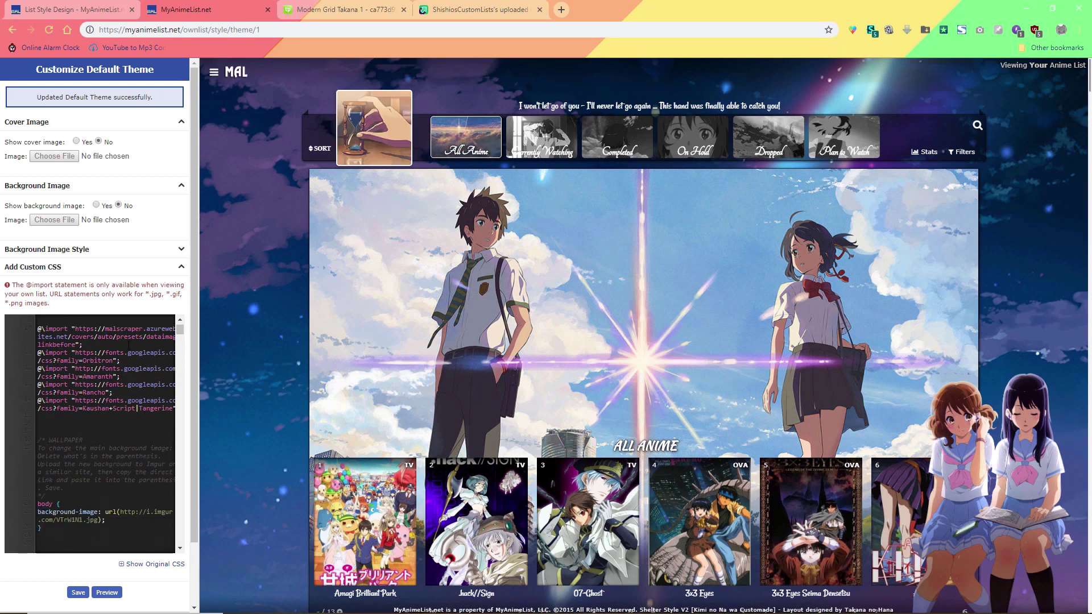
{"action": "scroll", "coordinate": [129, 344], "scroll_direction": "up", "scroll_amount": 2}
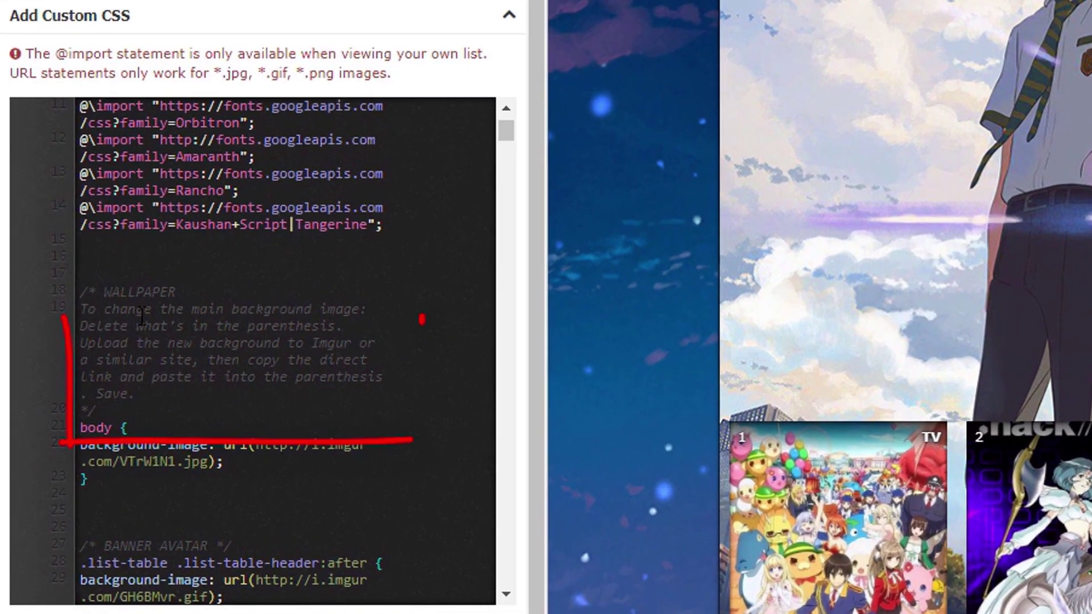
{"action": "scroll", "coordinate": [191, 333], "scroll_direction": "down", "scroll_amount": 2}
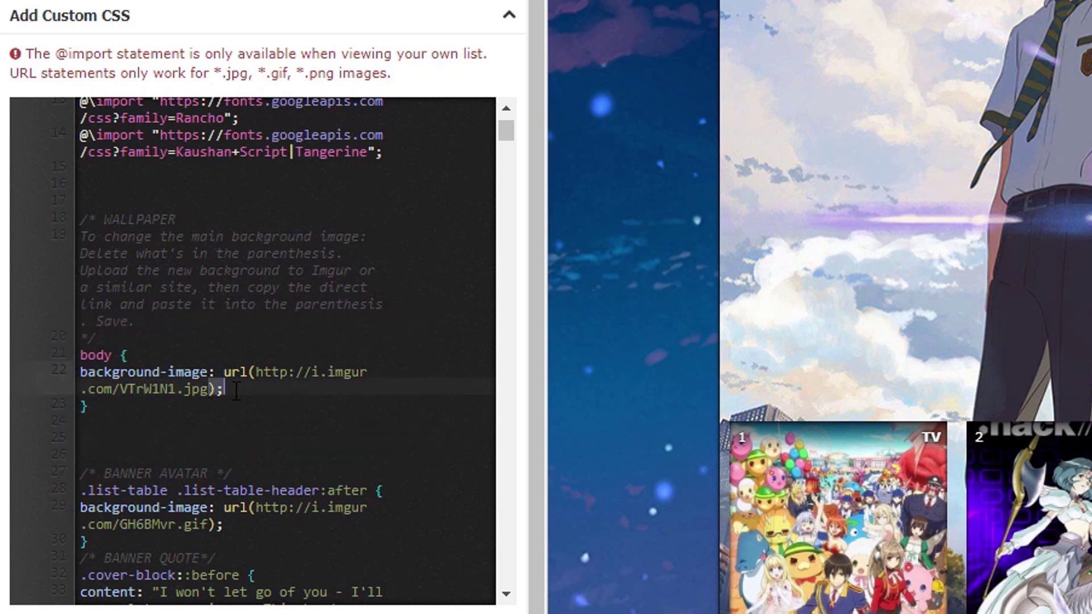
{"action": "left_click_drag", "start_coordinate": [263, 381], "coordinate": [257, 371]}
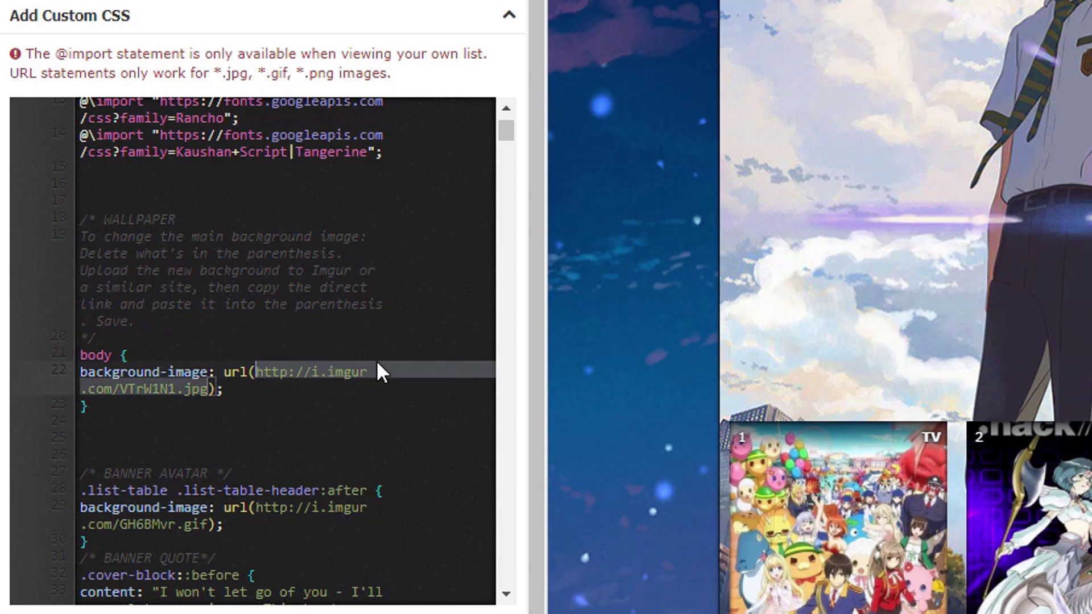
{"action": "key", "text": "BackSpace"}
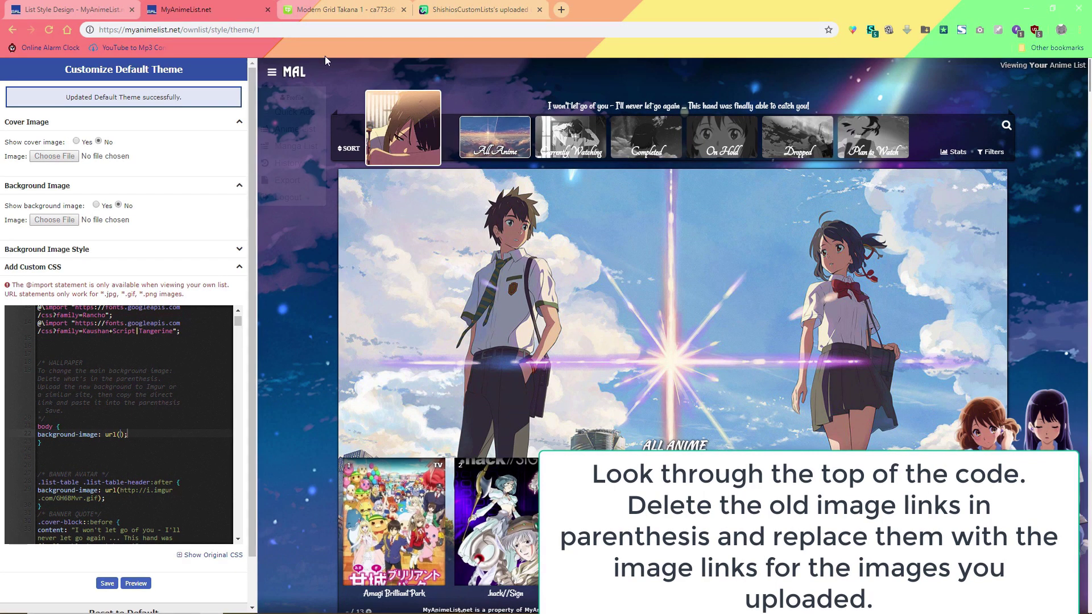
Step: On the Imgur images page, open the straw-hat skull-and-crossbones wallpaper and copy its direct link
{"action": "left_click", "coordinate": [457, 12]}
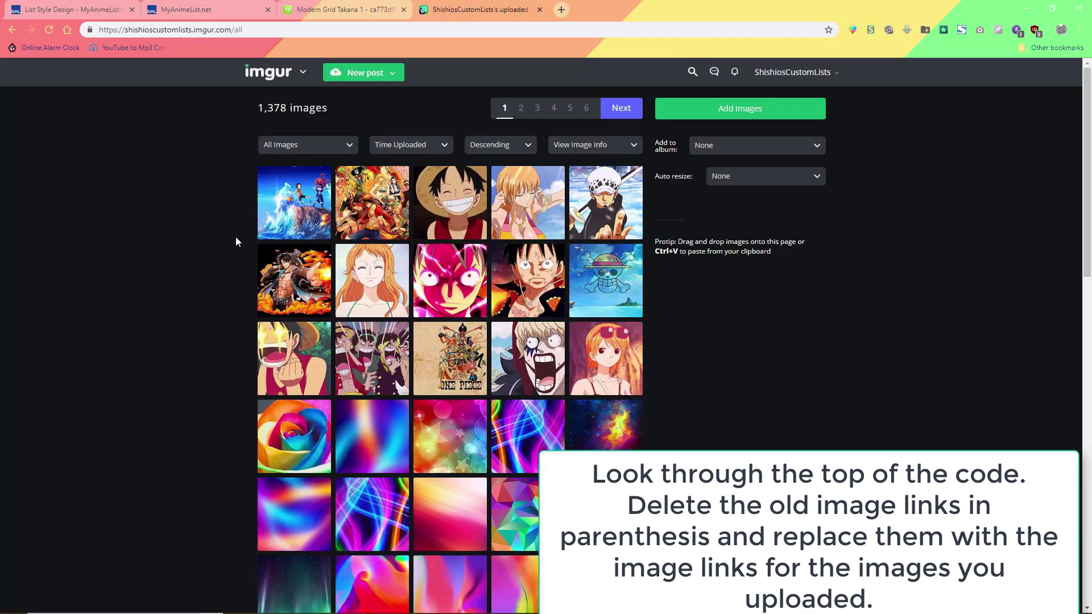
{"action": "left_click", "coordinate": [618, 272]}
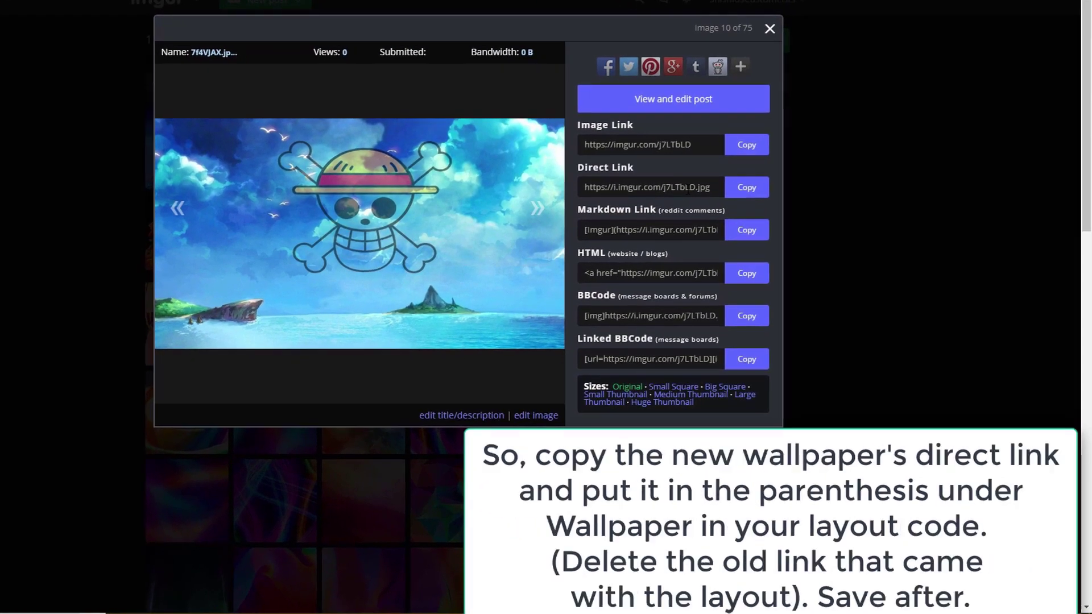
{"action": "left_click", "coordinate": [735, 239]}
{"action": "key", "text": "ctrl+c"}
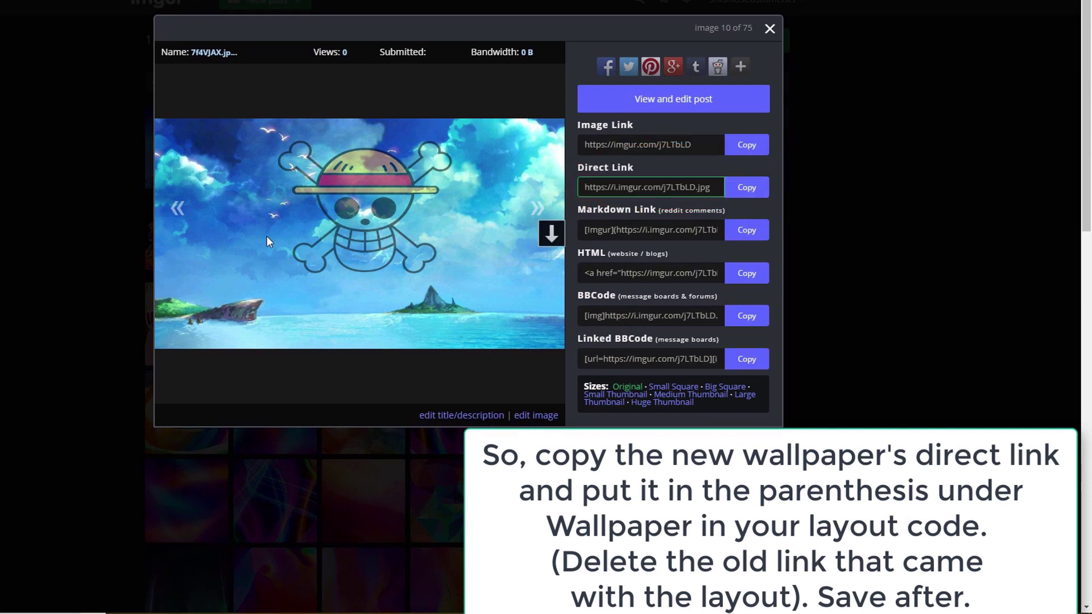
{"action": "key", "text": "Escape"}
{"action": "left_click", "coordinate": [205, 12]}
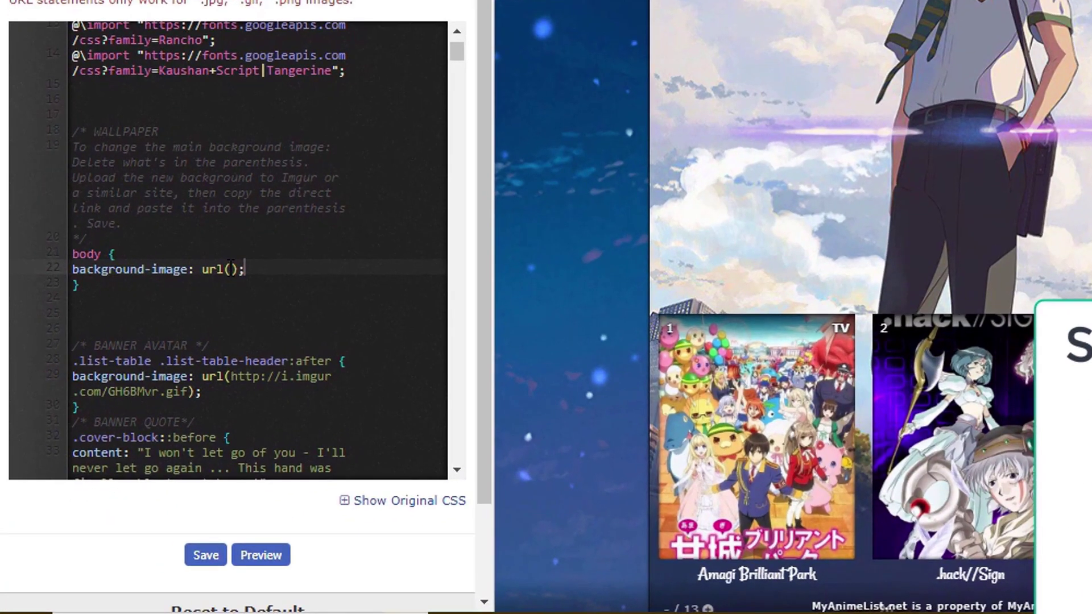
{"action": "right_click", "coordinate": [235, 262]}
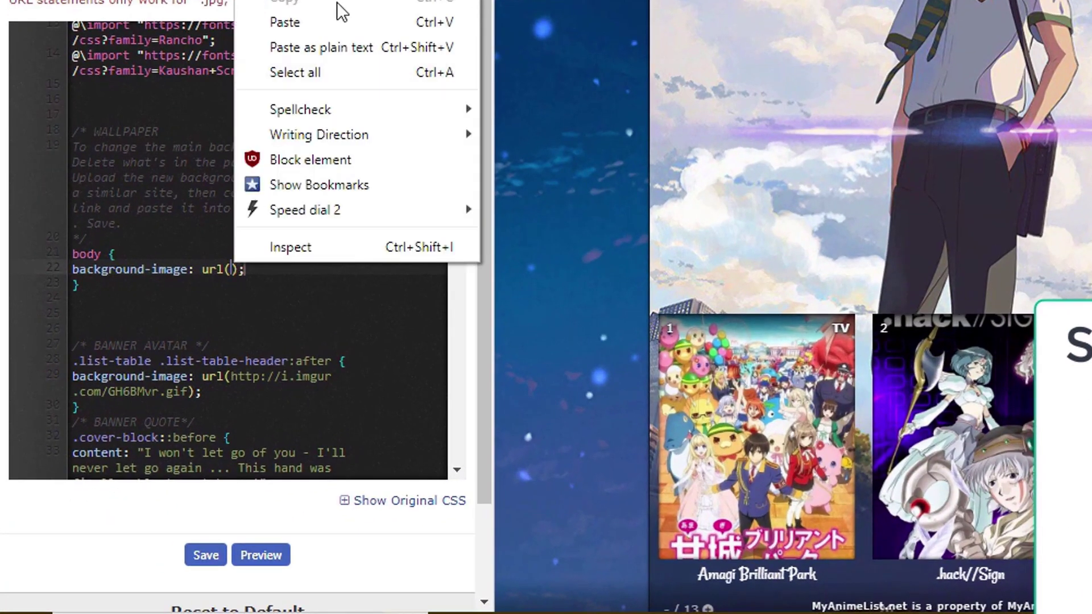
{"action": "left_click", "coordinate": [334, 22]}
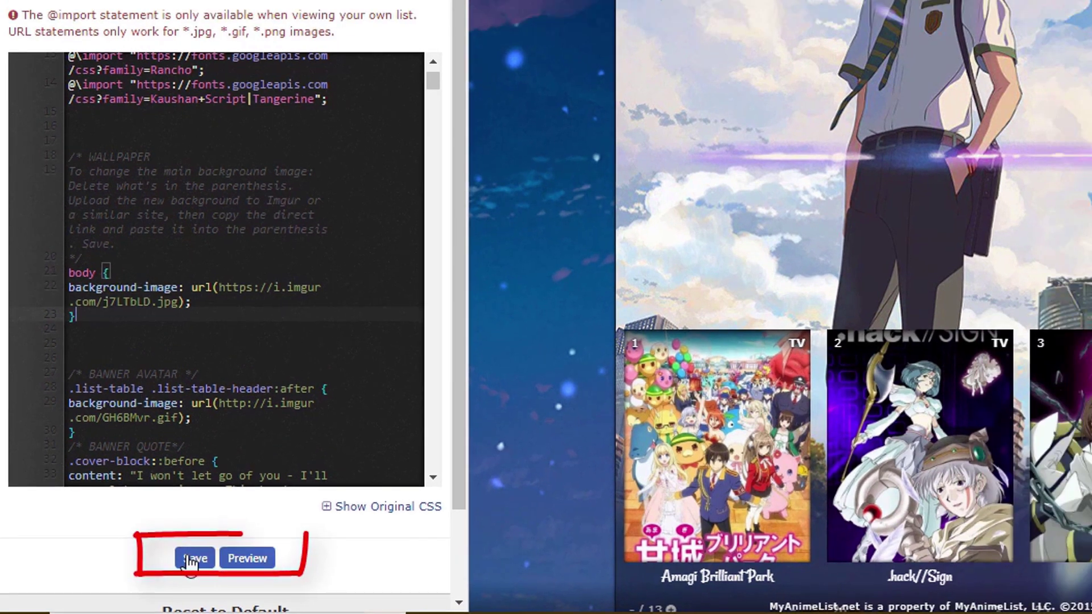
{"action": "left_click", "coordinate": [205, 555]}
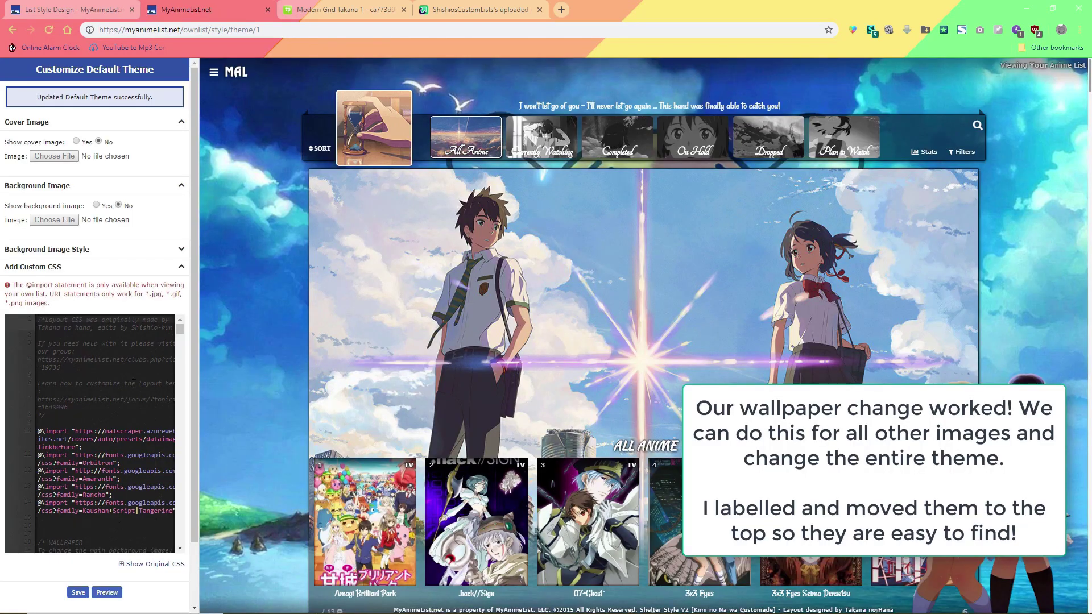
Step: Widen the theme customization sidebar and delete the old GIF link inside the BANNER AVATAR section's url() parentheses
{"action": "left_click_drag", "start_coordinate": [192, 398], "coordinate": [233, 396]}
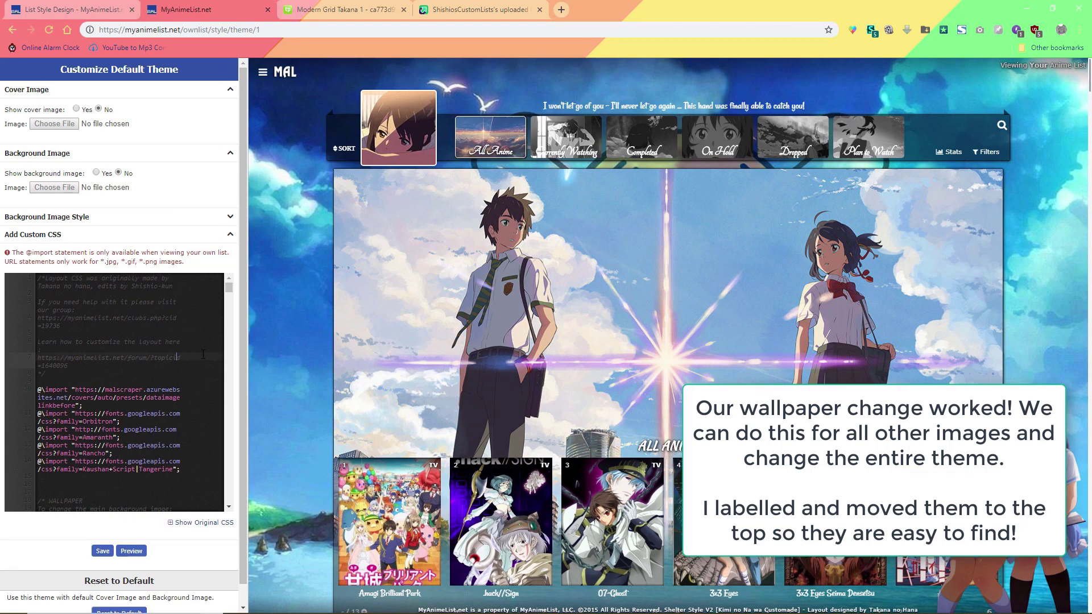
{"action": "scroll", "coordinate": [203, 354], "scroll_direction": "down", "scroll_amount": 4}
{"action": "scroll", "coordinate": [203, 354], "scroll_direction": "down", "scroll_amount": 3}
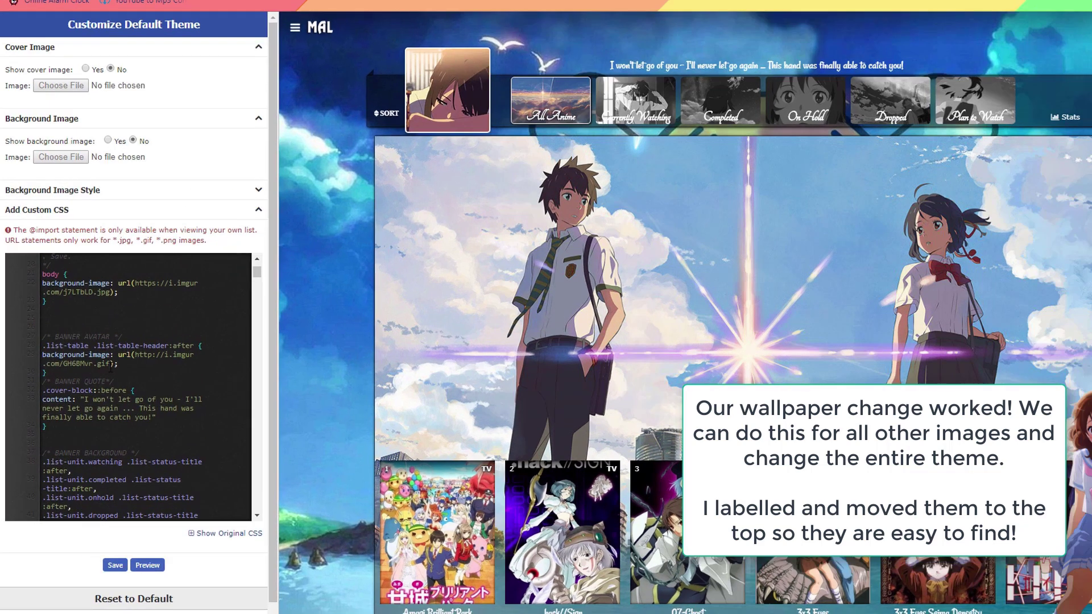
{"action": "left_click", "coordinate": [110, 367]}
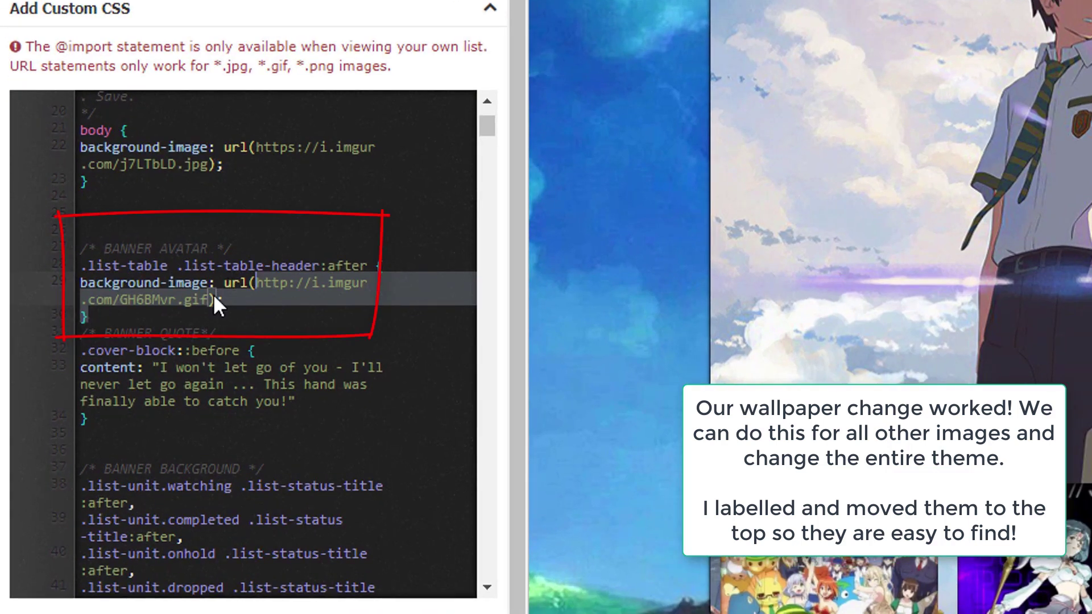
{"action": "left_click", "coordinate": [214, 299]}
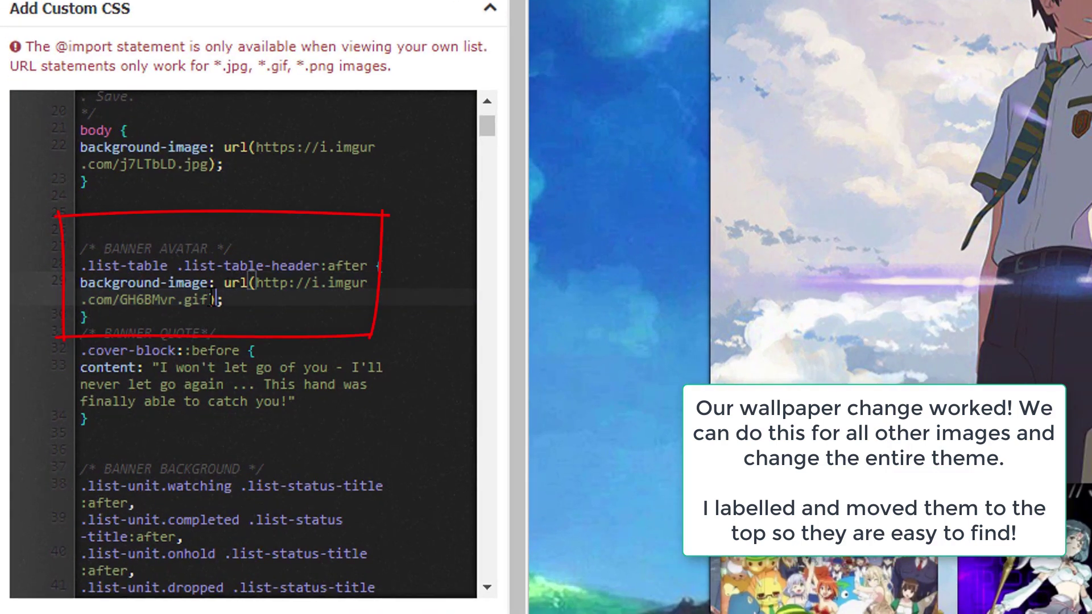
{"action": "left_click", "coordinate": [272, 281], "text": "shift"}
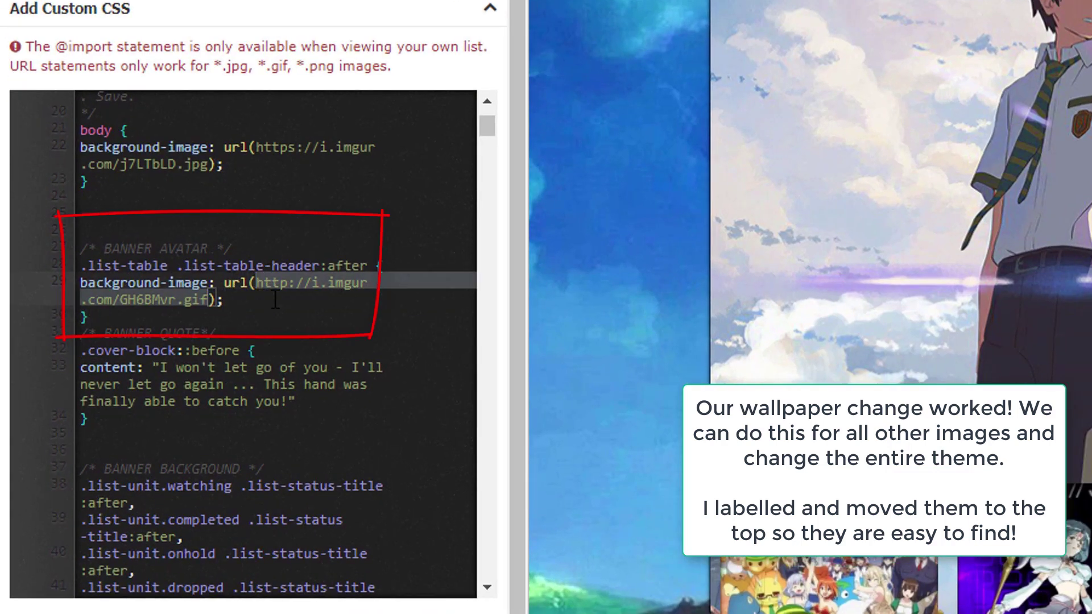
{"action": "key", "text": "BackSpace"}
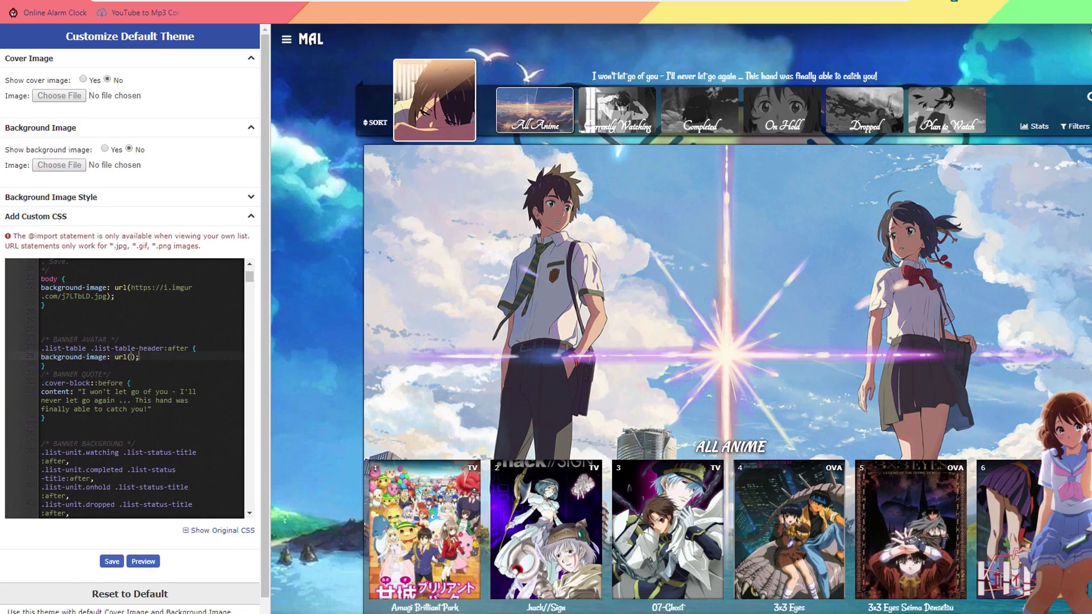
Step: On Imgur, open the orange-haired girl's animation giphy (3).gif and copy its original GIF link
{"action": "left_click", "coordinate": [459, 17]}
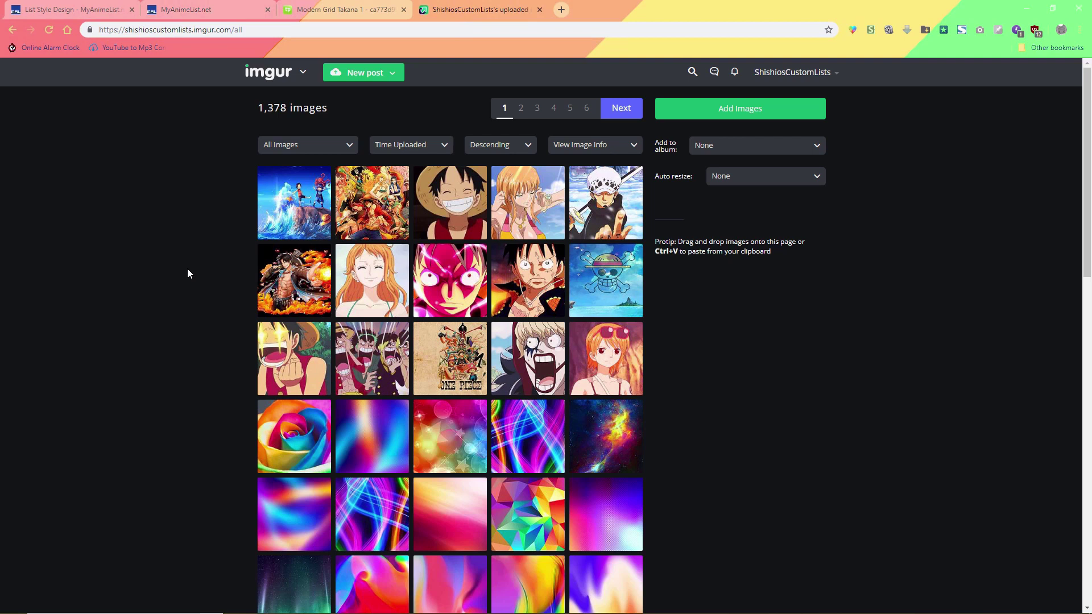
{"action": "left_click", "coordinate": [379, 269]}
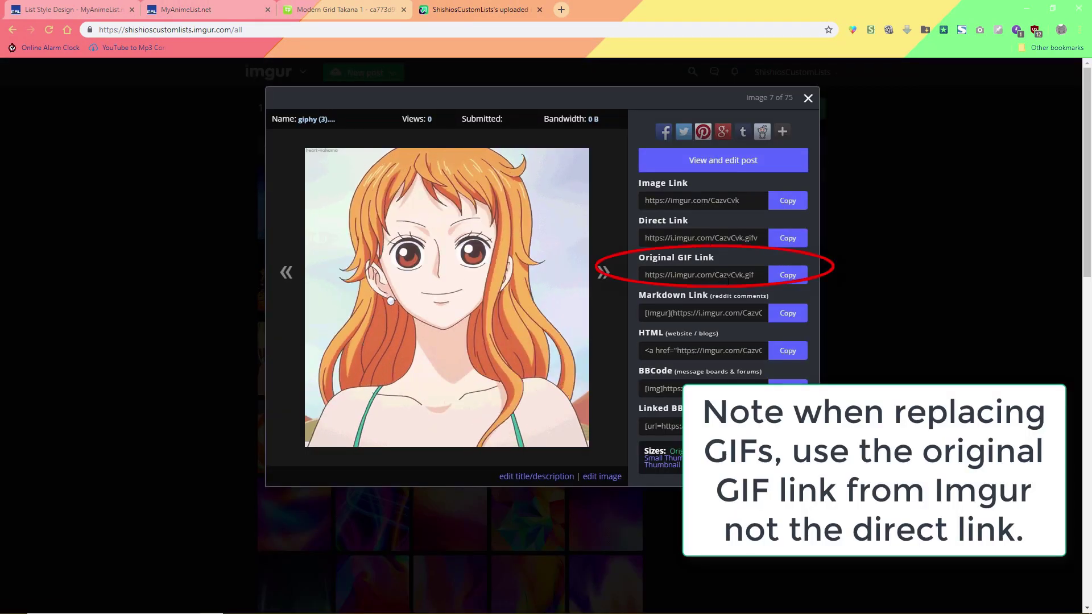
{"action": "left_click", "coordinate": [782, 278]}
{"action": "key", "text": "ctrl+c"}
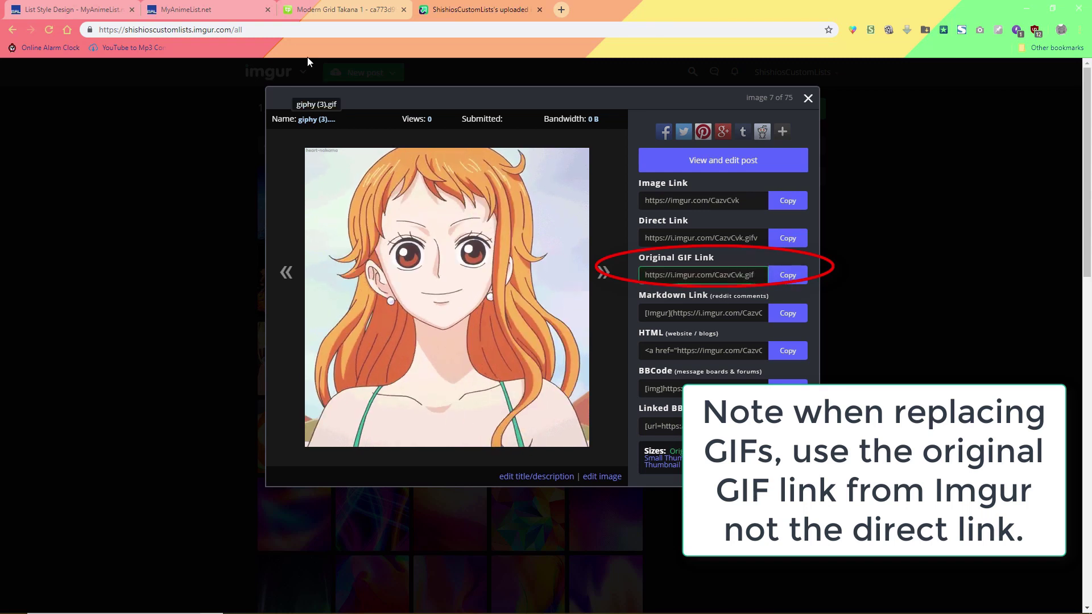
{"action": "left_click", "coordinate": [211, 14]}
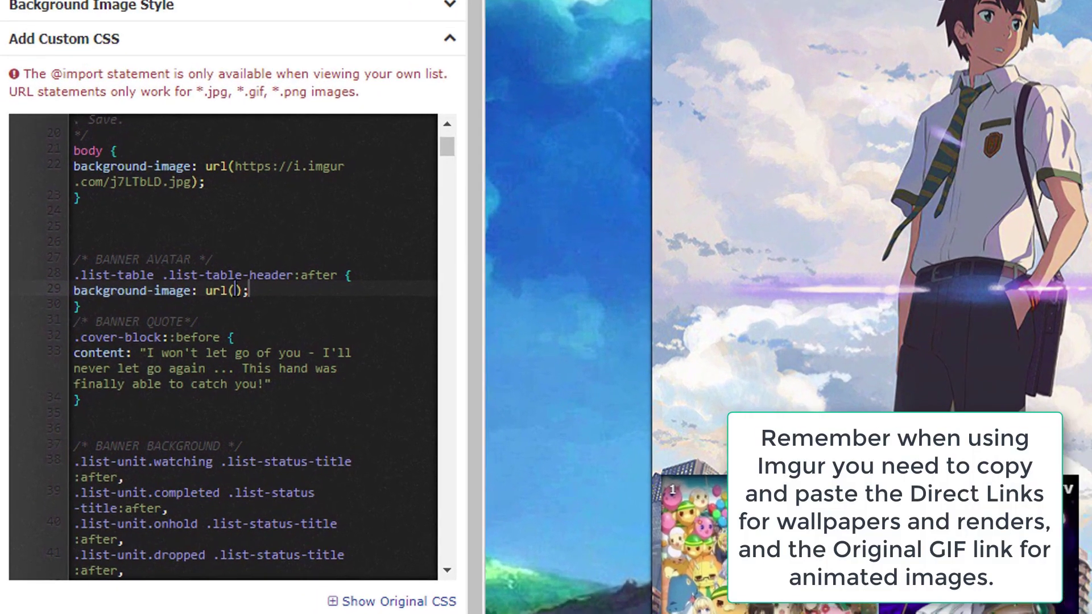
{"action": "right_click", "coordinate": [255, 291]}
{"action": "left_click", "coordinate": [264, 459]}
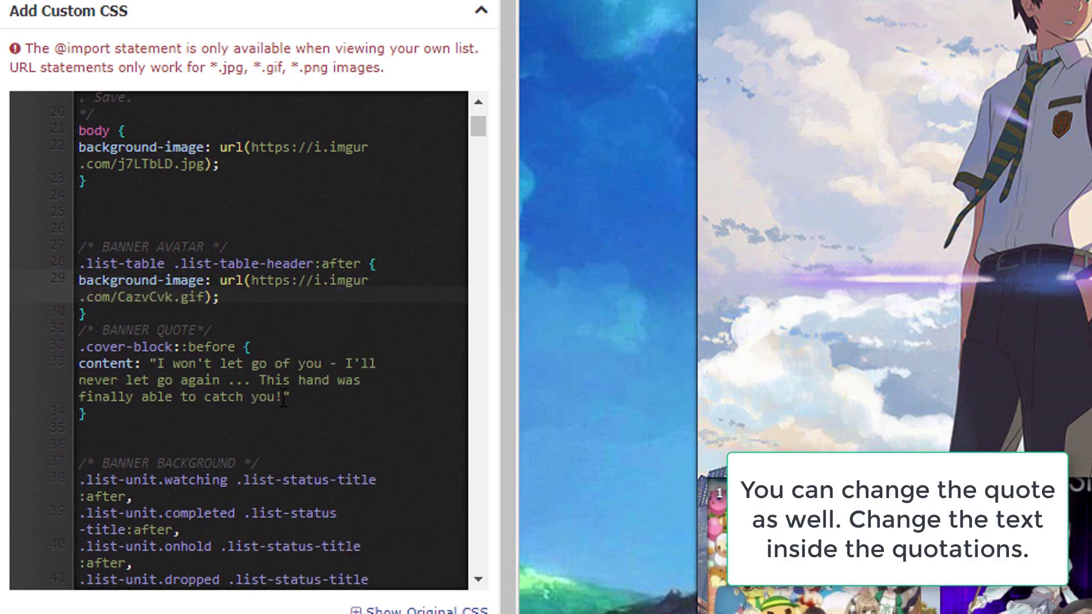
Step: Replace the text inside the BANNER QUOTE quotation marks with "A man's dream will never die! - Blackbeard"
{"action": "left_click_drag", "start_coordinate": [233, 390], "coordinate": [159, 366]}
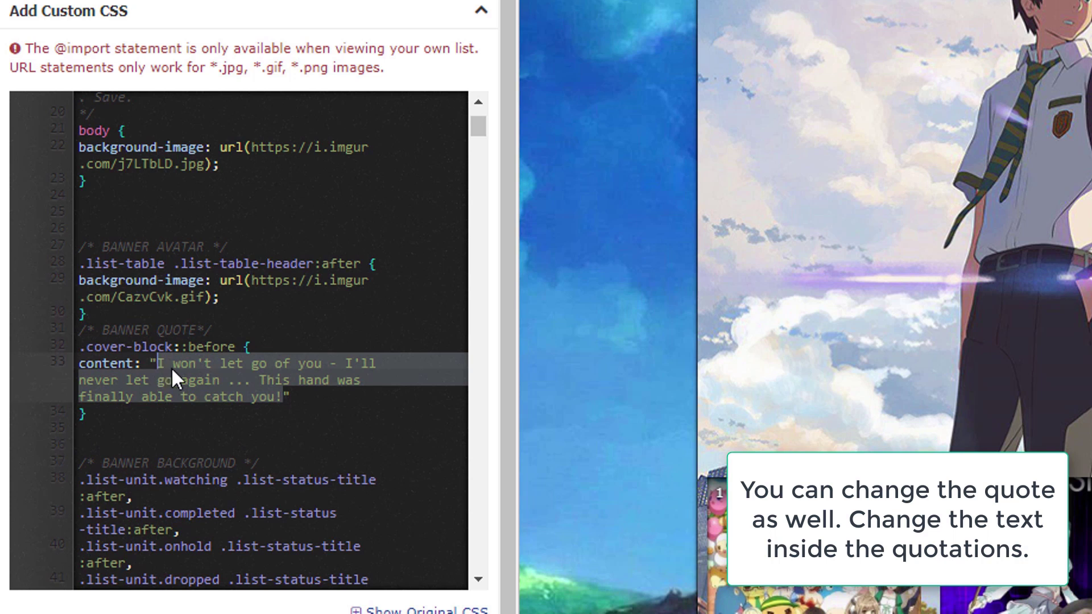
{"action": "key", "text": "BackSpace"}
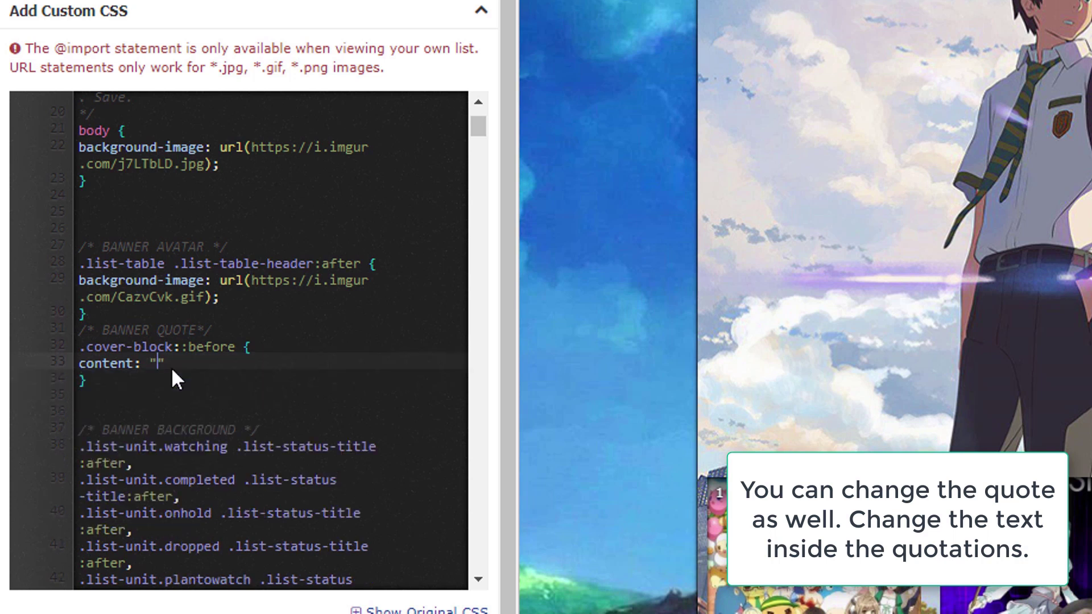
{"action": "type", "text": "A man'"}
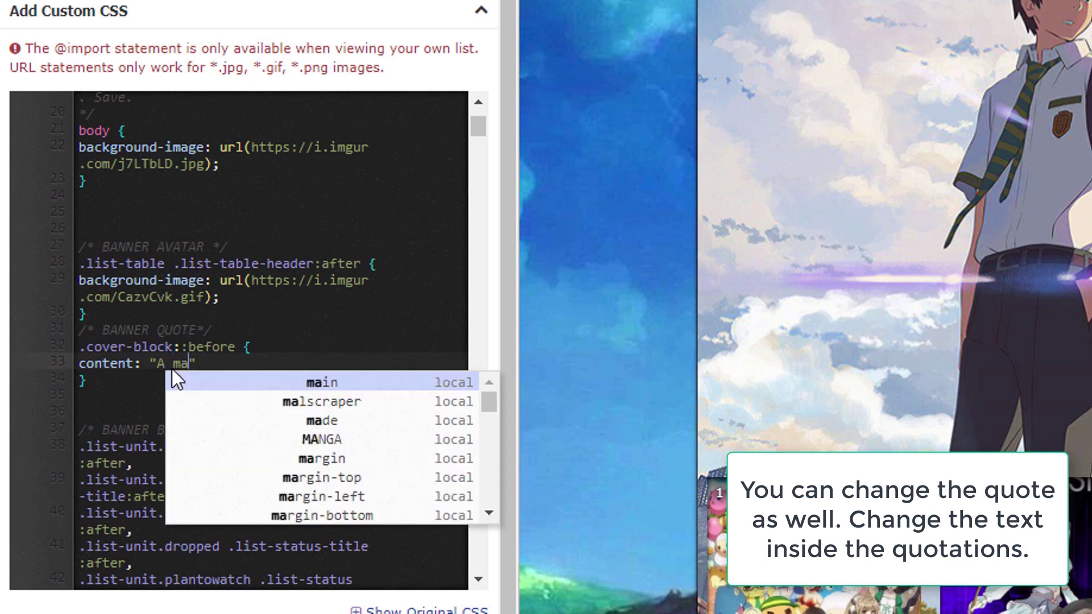
{"action": "type", "text": "s dream will "}
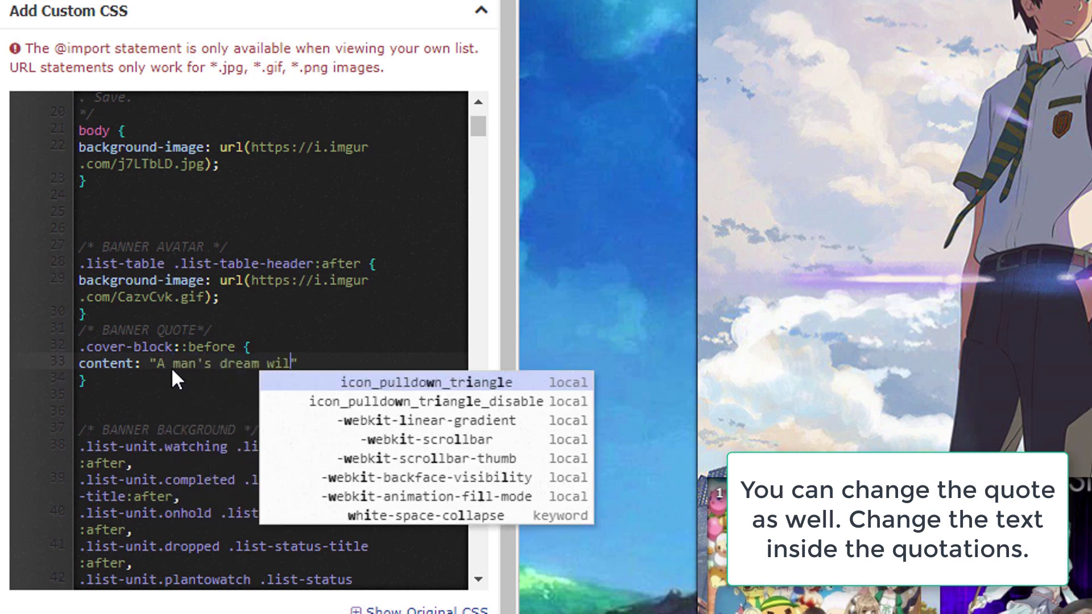
{"action": "type", "text": "never die! "}
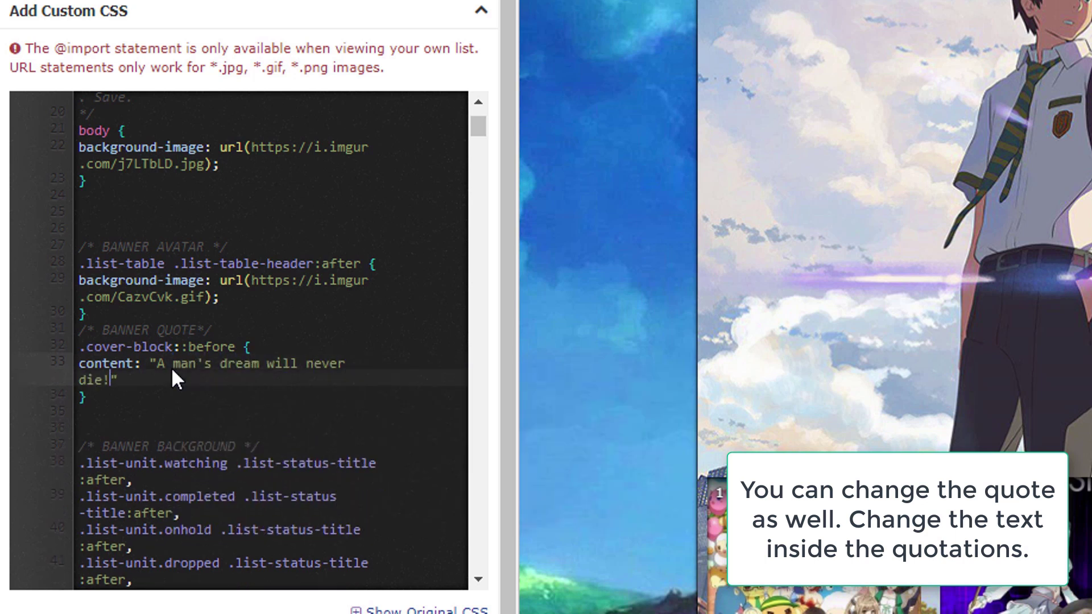
{"action": "type", "text": "- Blackbeard"}
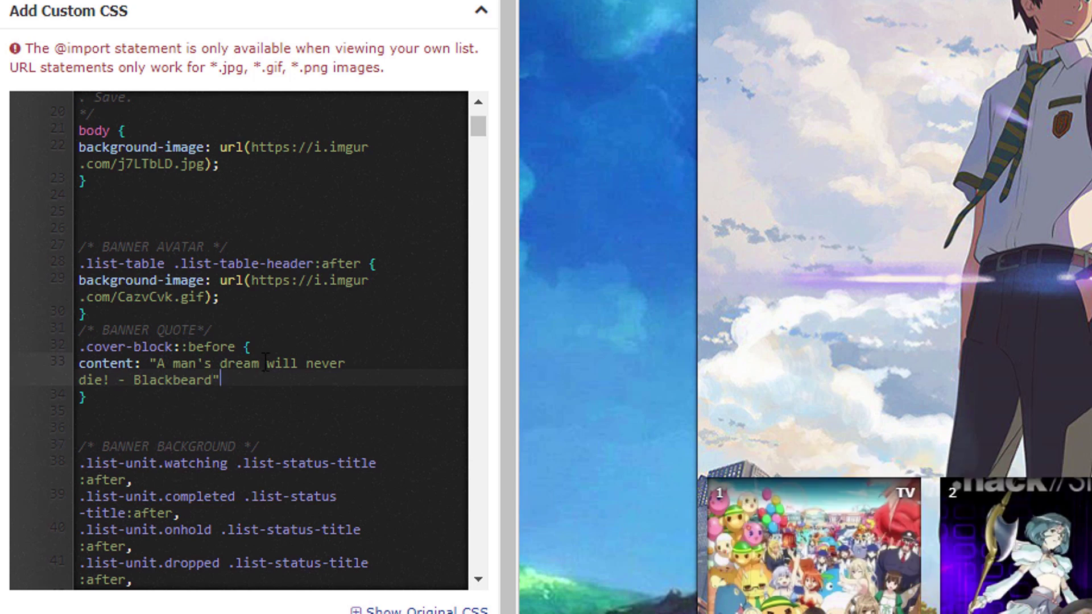
Step: Find the BANNER BACKGROUND link in the CSS, then copy the direct link of the One Piece crew picture, second in the Imgur gallery
{"action": "scroll", "coordinate": [265, 362], "scroll_direction": "down", "scroll_amount": 5}
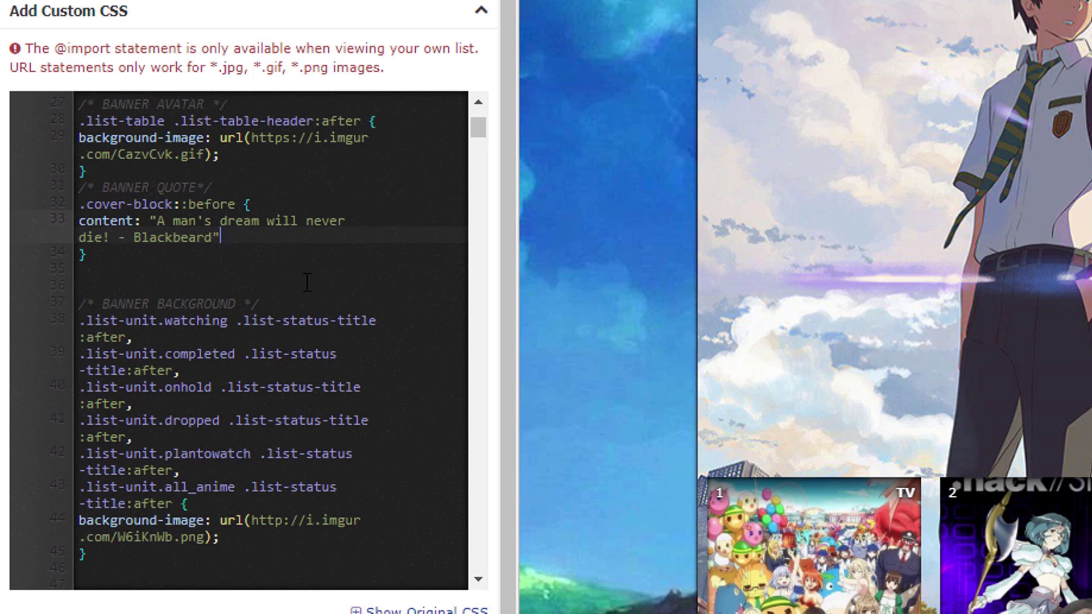
{"action": "scroll", "coordinate": [307, 283], "scroll_direction": "down", "scroll_amount": 5}
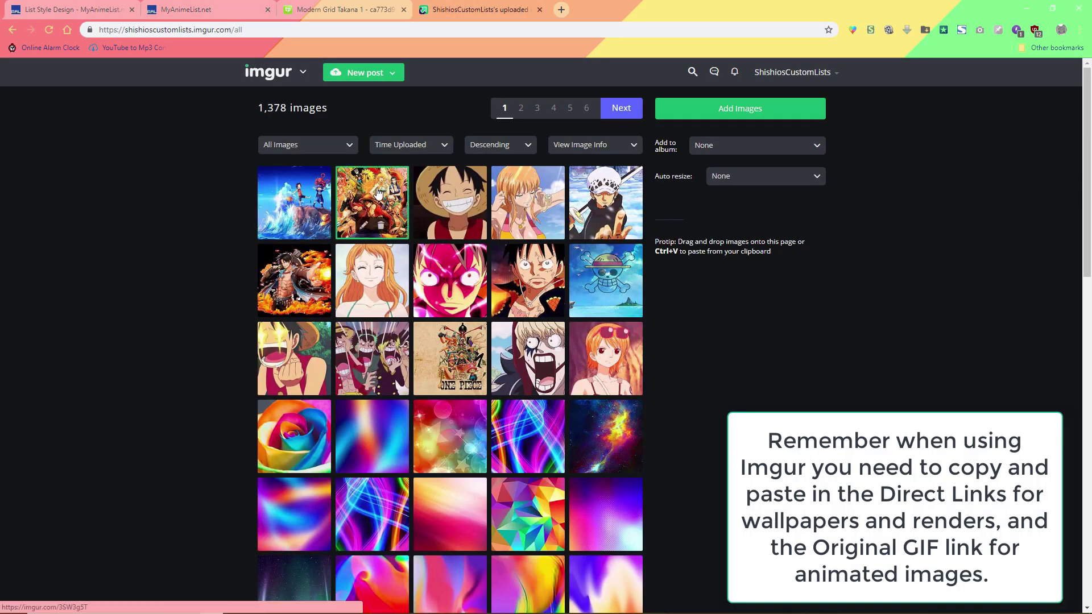
{"action": "left_click", "coordinate": [380, 188]}
{"action": "left_click", "coordinate": [745, 238]}
{"action": "left_click", "coordinate": [787, 239]}
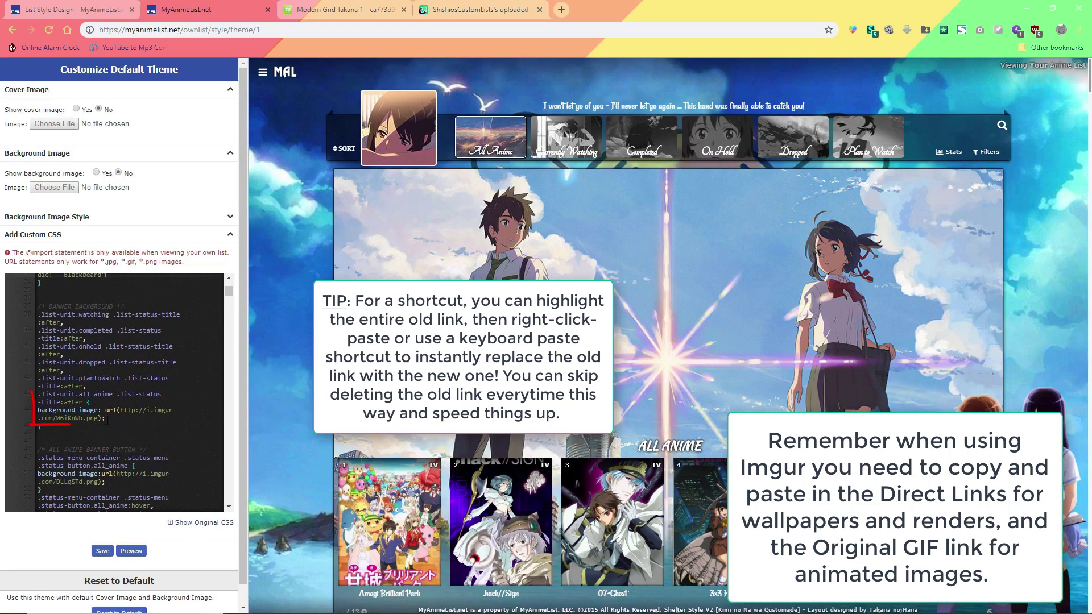
{"action": "left_click_drag", "start_coordinate": [107, 420], "coordinate": [123, 410]}
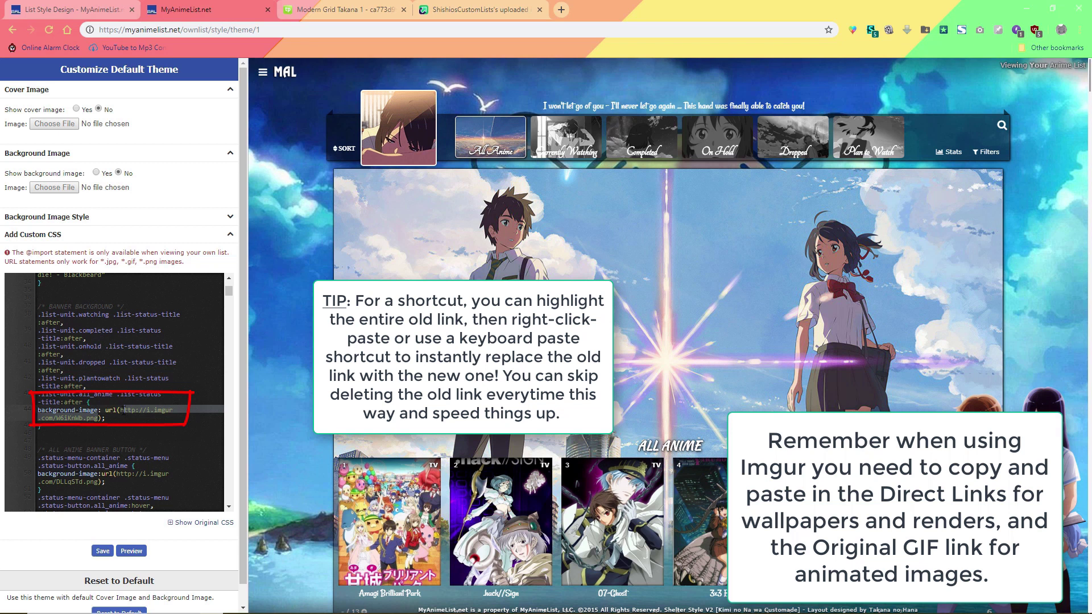
{"action": "right_click", "coordinate": [158, 411]}
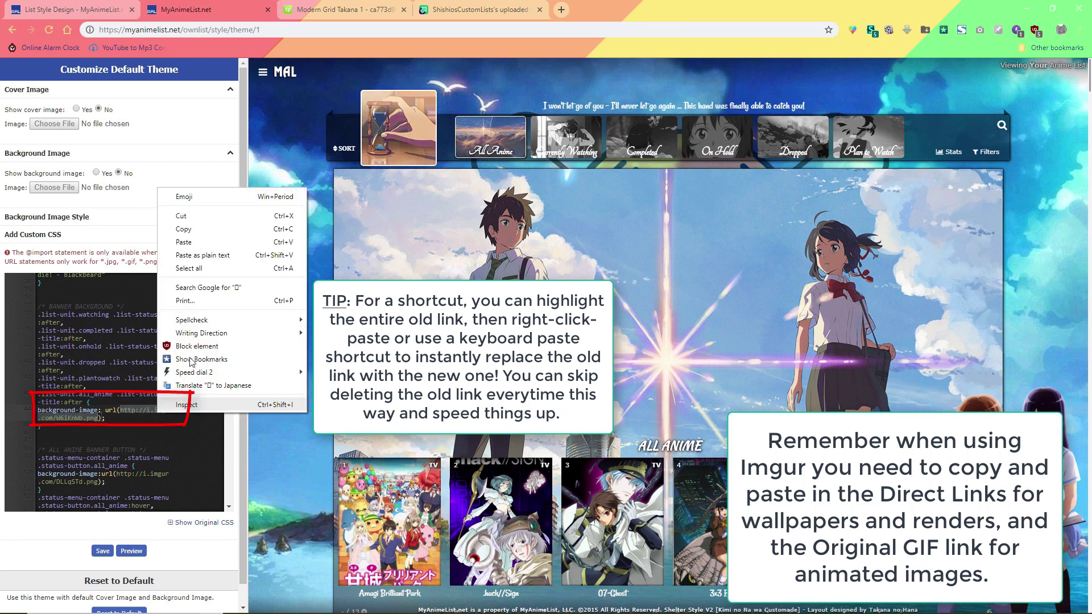
{"action": "left_click", "coordinate": [184, 242]}
{"action": "scroll", "coordinate": [102, 405], "scroll_direction": "down", "scroll_amount": 1}
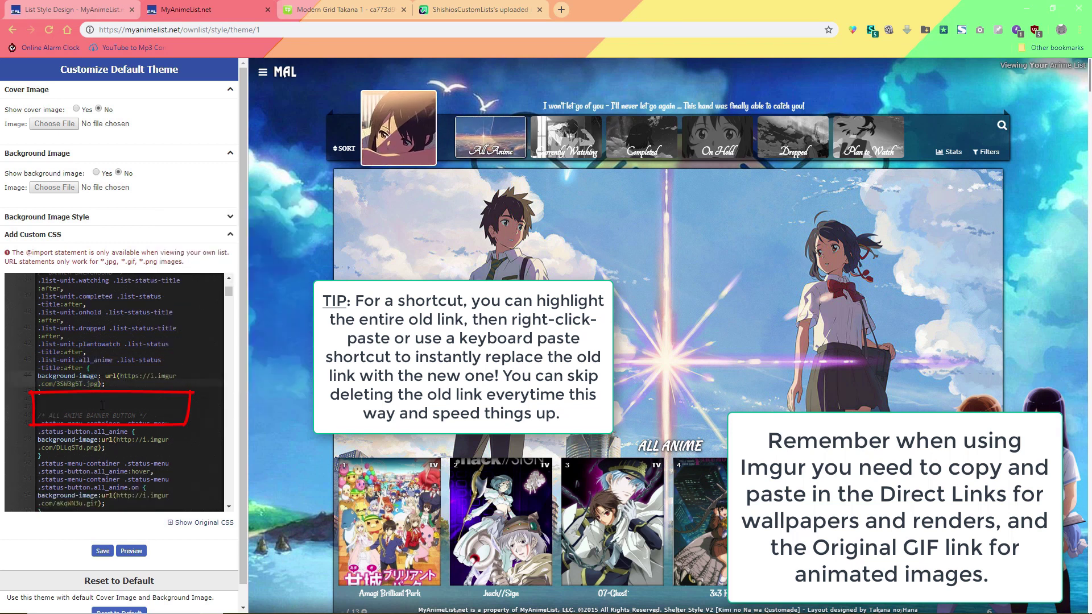
Step: Find the ALL ANIME BANNER BUTTON rules in the CSS, then switch to the Imgur gallery for a replacement image
{"action": "scroll", "coordinate": [102, 405], "scroll_direction": "down", "scroll_amount": 3}
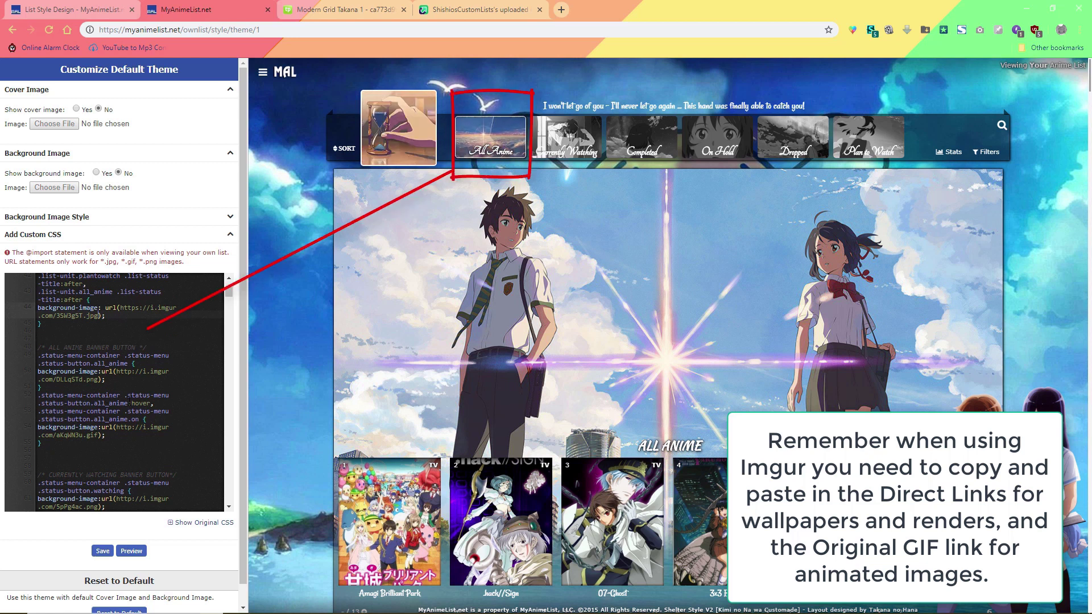
{"action": "left_click", "coordinate": [475, 12]}
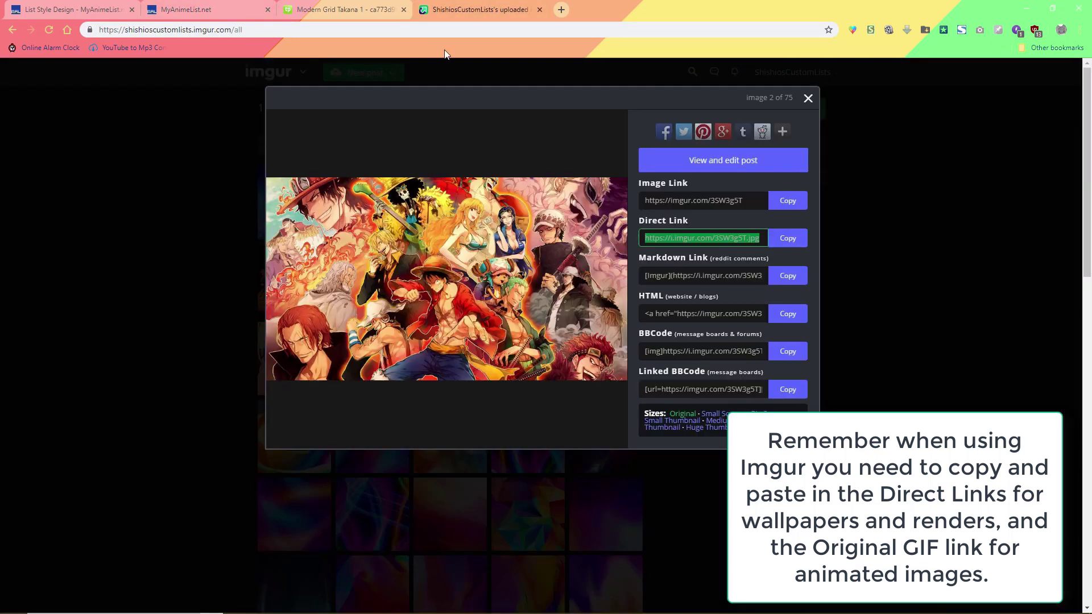
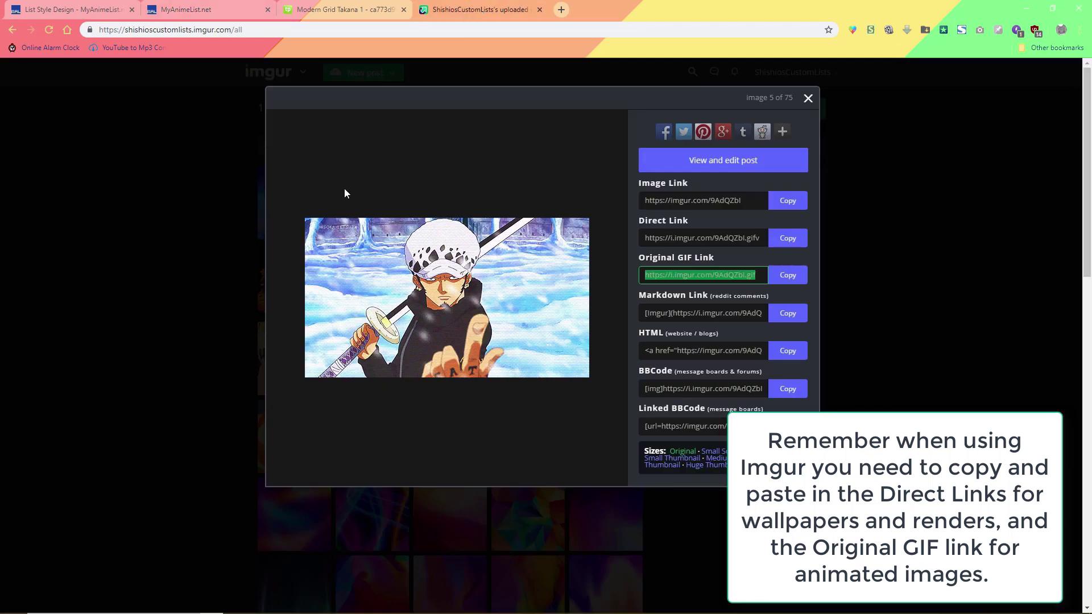
Step: Copy the Original GIF link of the screaming One Piece crew animation, twelfth in the Imgur gallery
{"action": "left_click", "coordinate": [136, 305]}
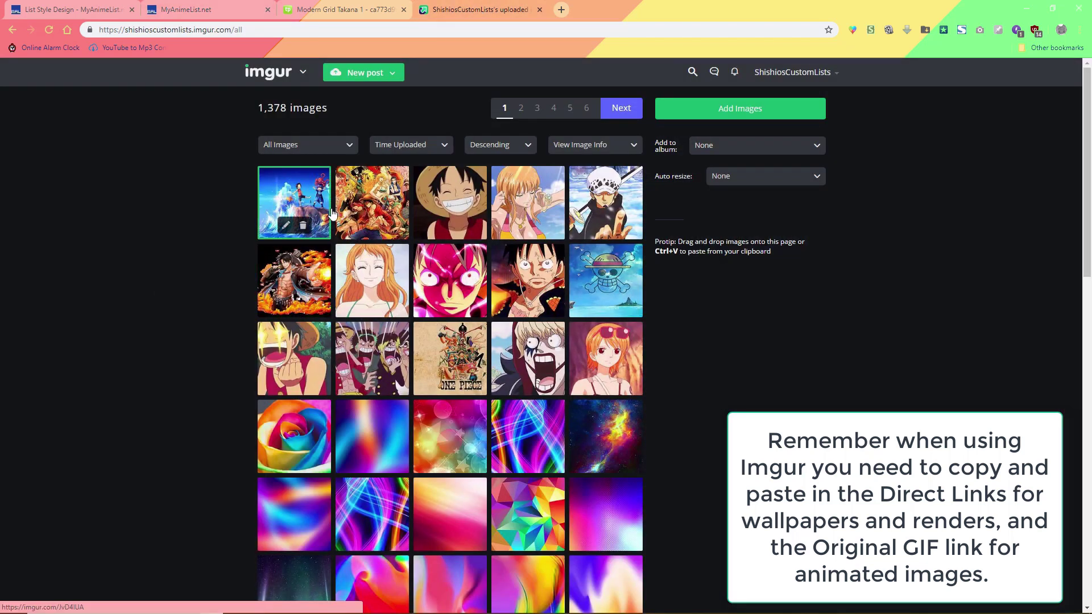
{"action": "left_click", "coordinate": [352, 341]}
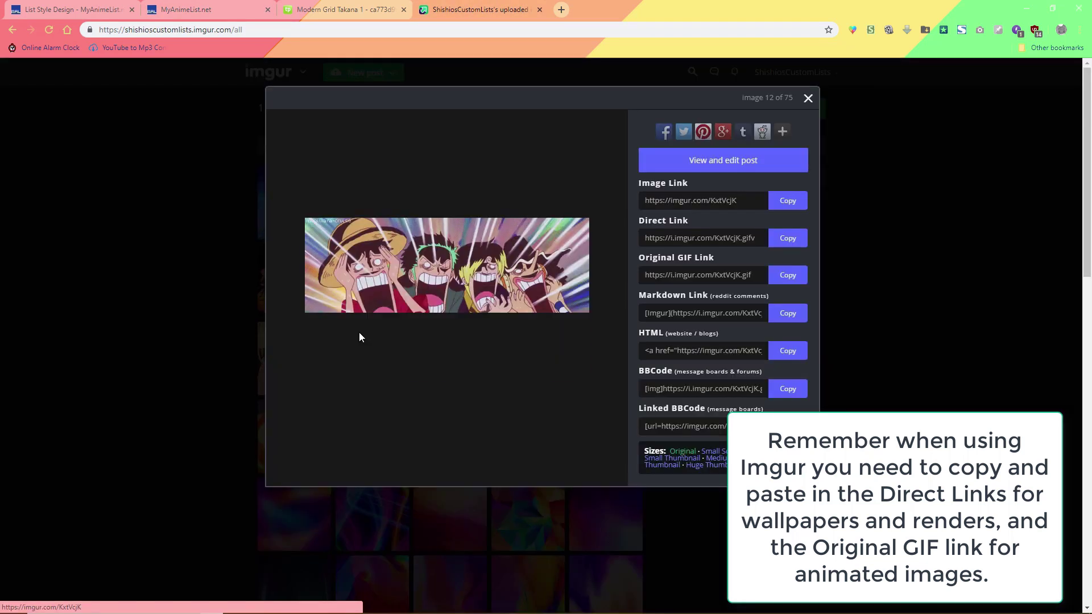
{"action": "left_click", "coordinate": [774, 282]}
{"action": "key", "text": "ctrl+c"}
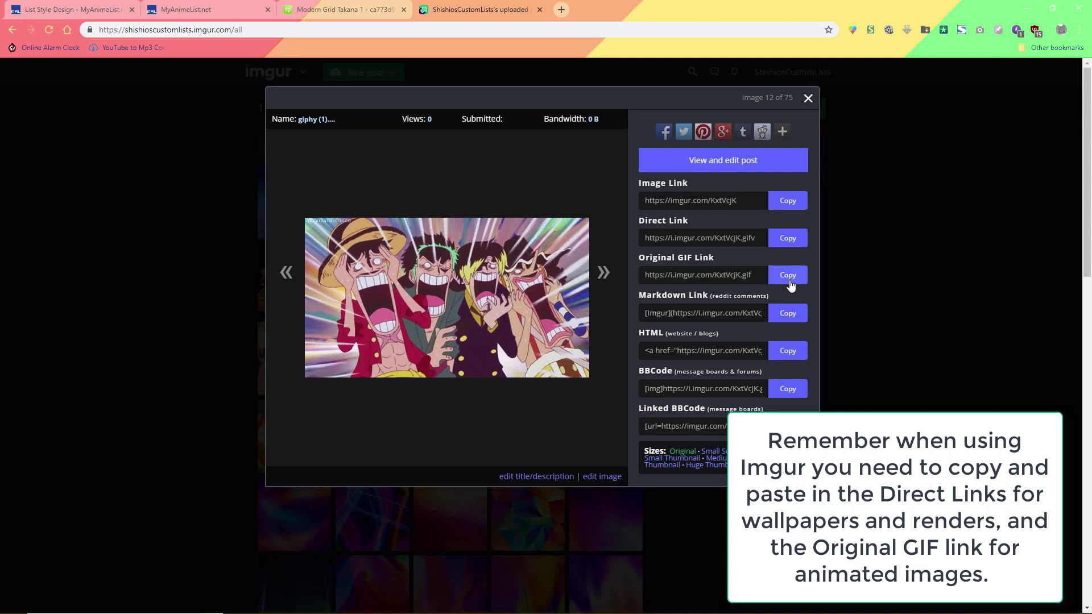
{"action": "left_click", "coordinate": [188, 10]}
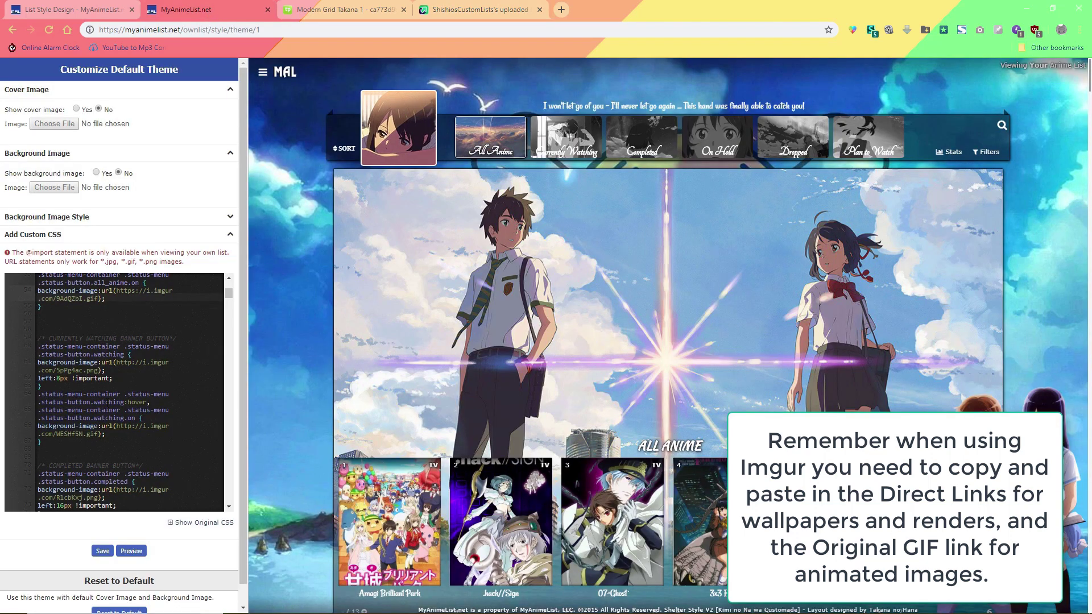
{"action": "left_click_drag", "start_coordinate": [117, 362], "coordinate": [98, 370]}
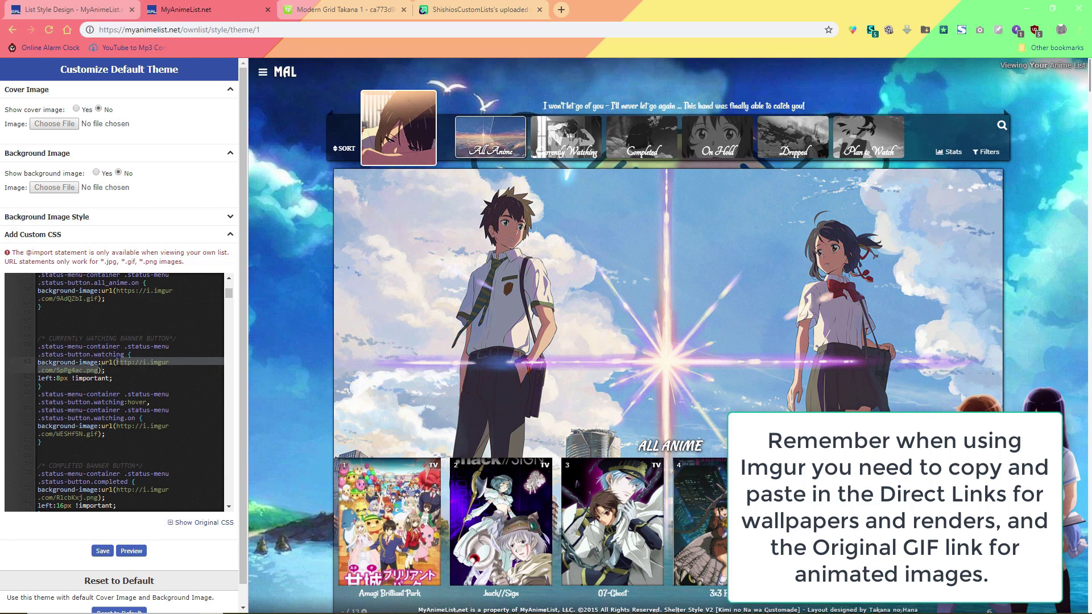
{"action": "key", "text": "ctrl+v"}
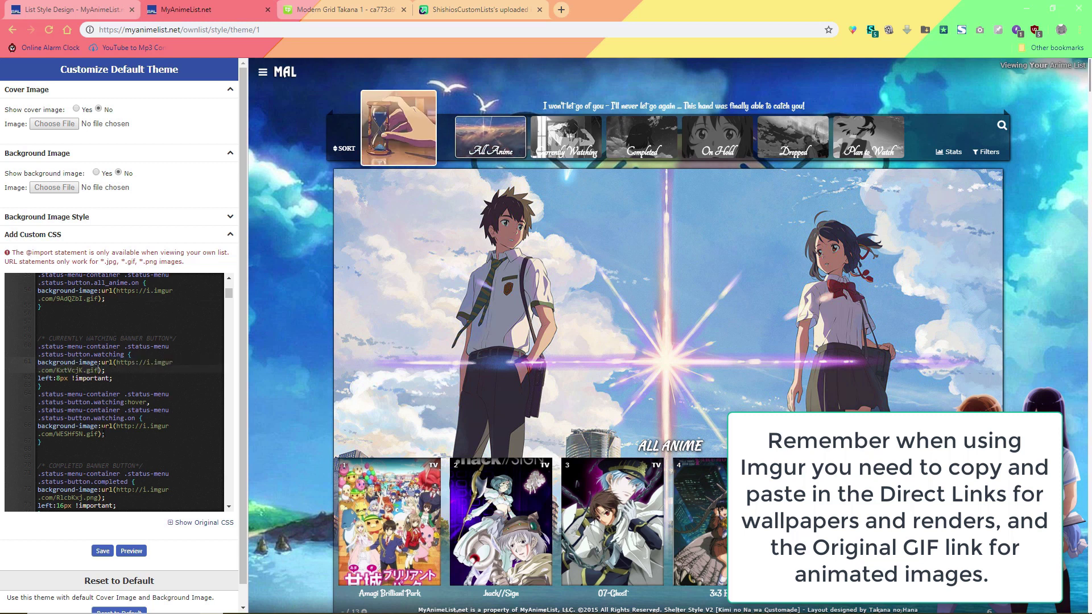
{"action": "left_click", "coordinate": [112, 426]}
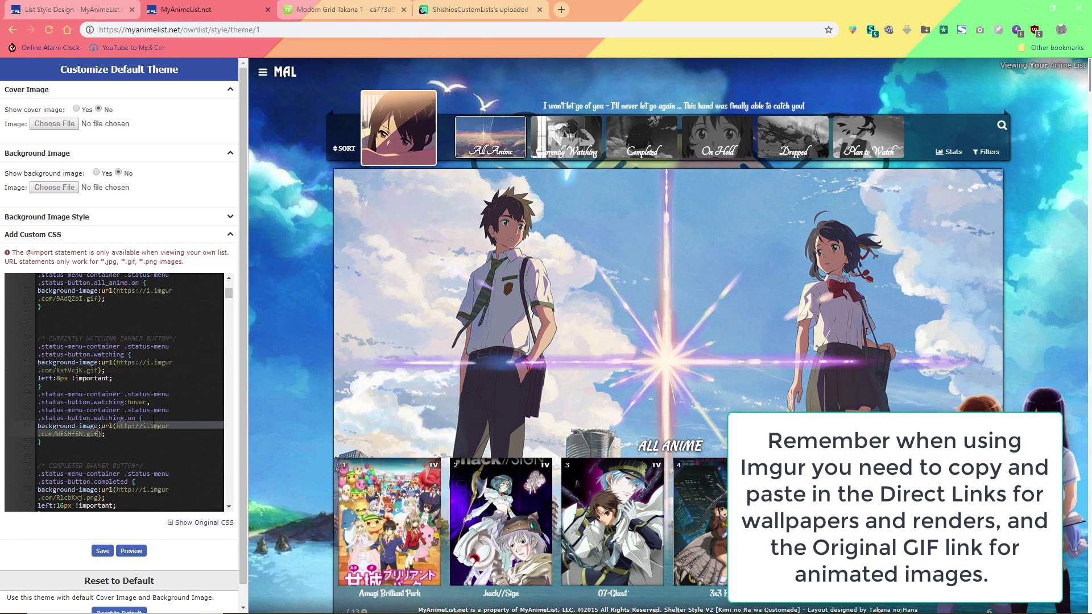
{"action": "key", "text": "ctrl+v"}
Step: Find the COMPLETED BANNER BUTTON rules, then copy the Original GIF link of the pink-glowing face animation, eighth in the Imgur gallery
{"action": "scroll", "coordinate": [153, 419], "scroll_direction": "down", "scroll_amount": 3}
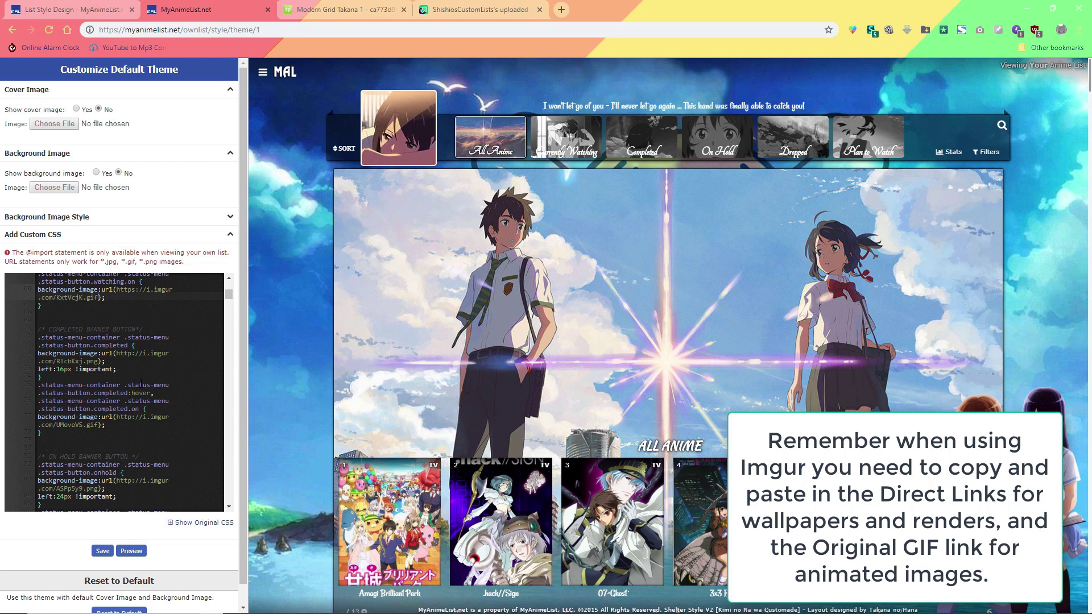
{"action": "left_click", "coordinate": [455, 10]}
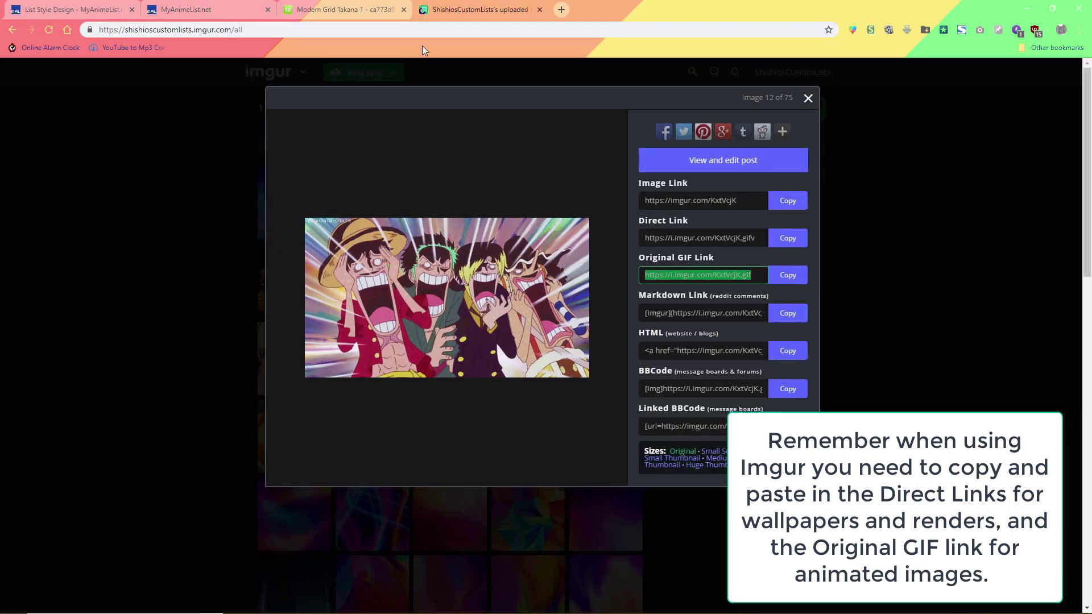
{"action": "left_click", "coordinate": [110, 297]}
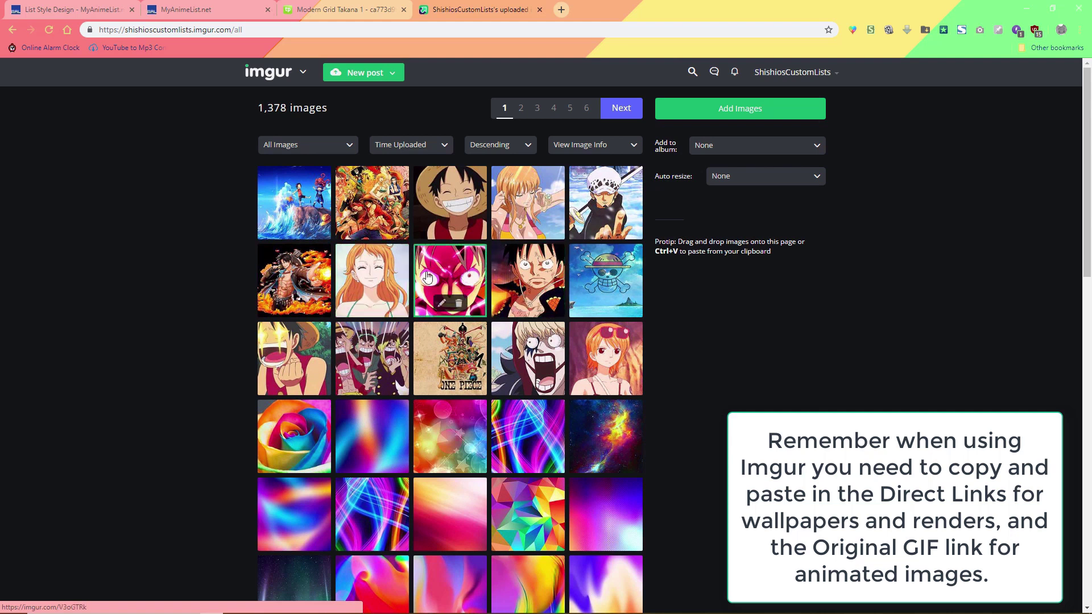
{"action": "left_click", "coordinate": [446, 270]}
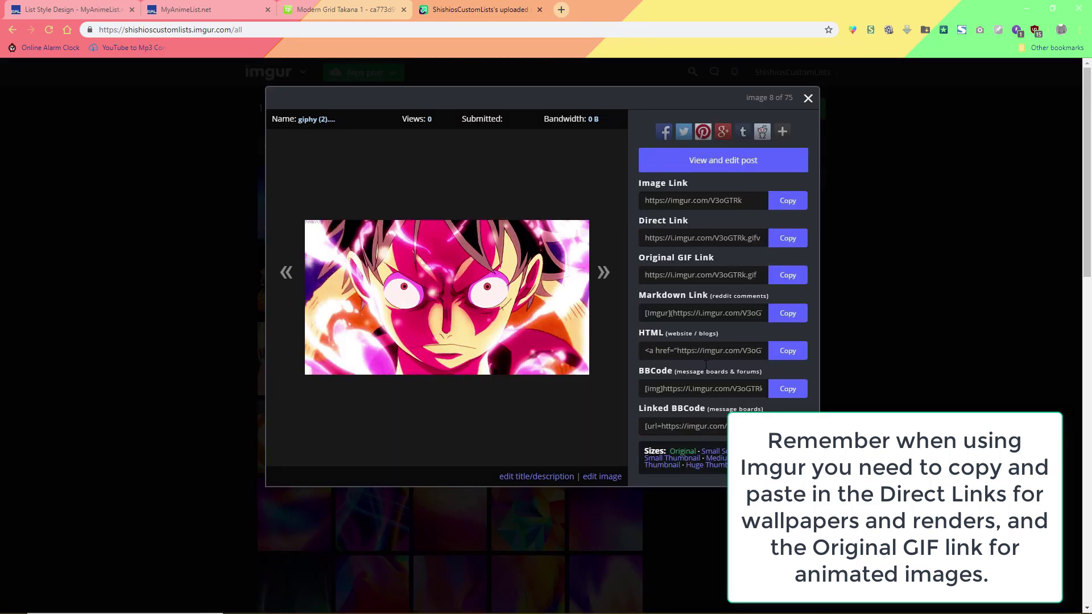
{"action": "left_click", "coordinate": [760, 276]}
{"action": "left_click", "coordinate": [795, 276]}
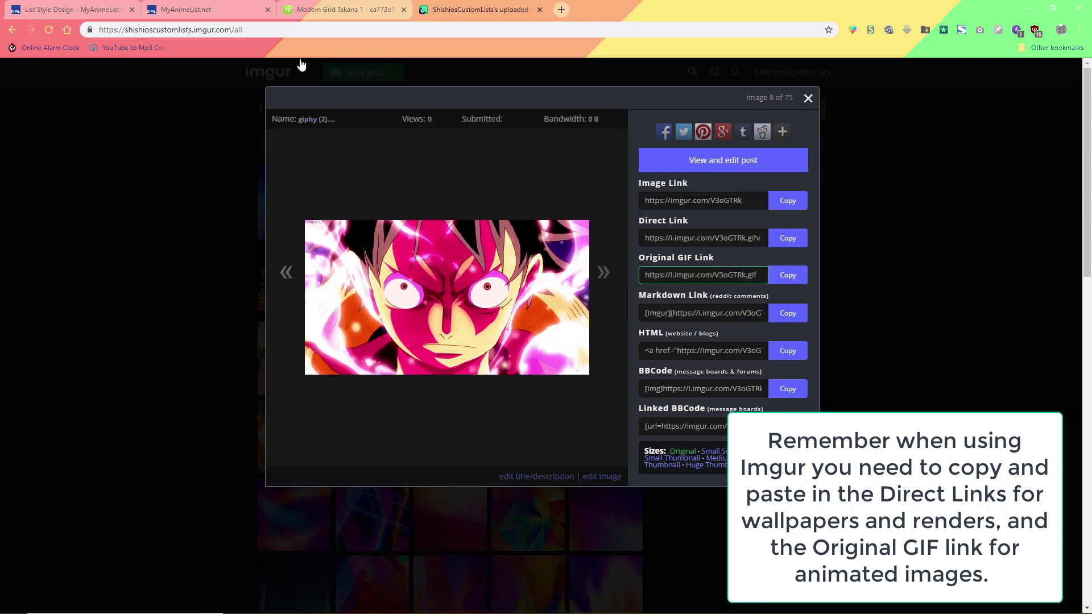
{"action": "left_click", "coordinate": [220, 17]}
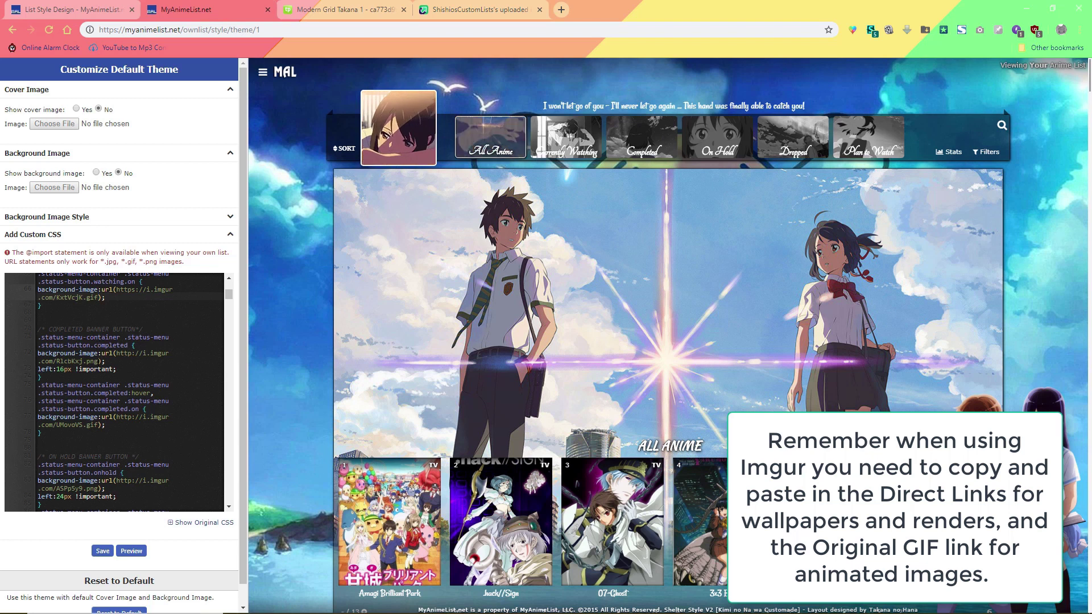
{"action": "left_click", "coordinate": [118, 353]}
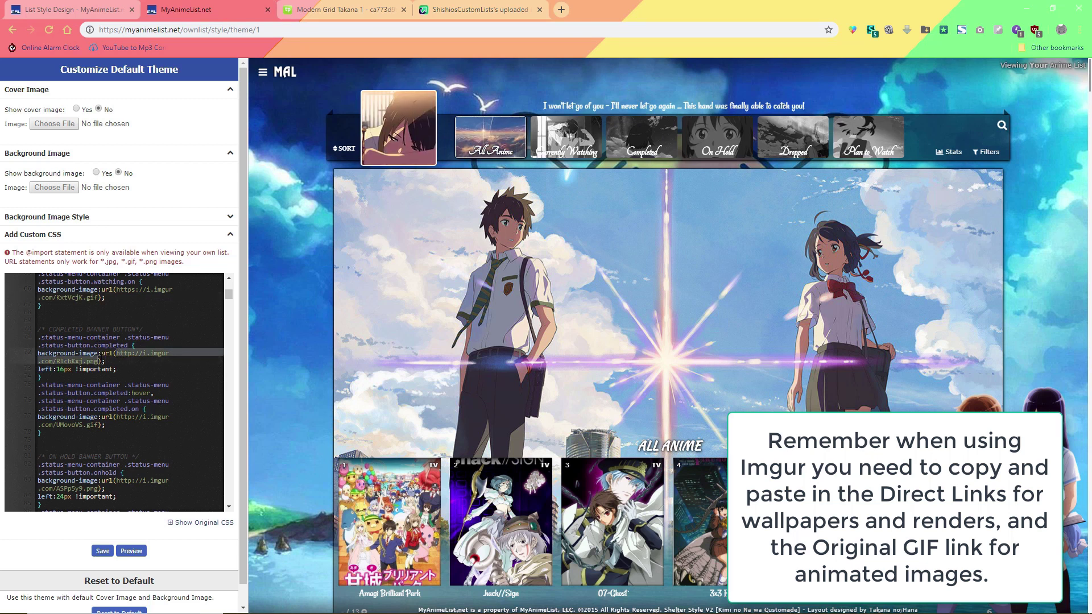
{"action": "left_click_drag", "start_coordinate": [118, 353], "coordinate": [98, 361]}
{"action": "key", "text": "ctrl+v"}
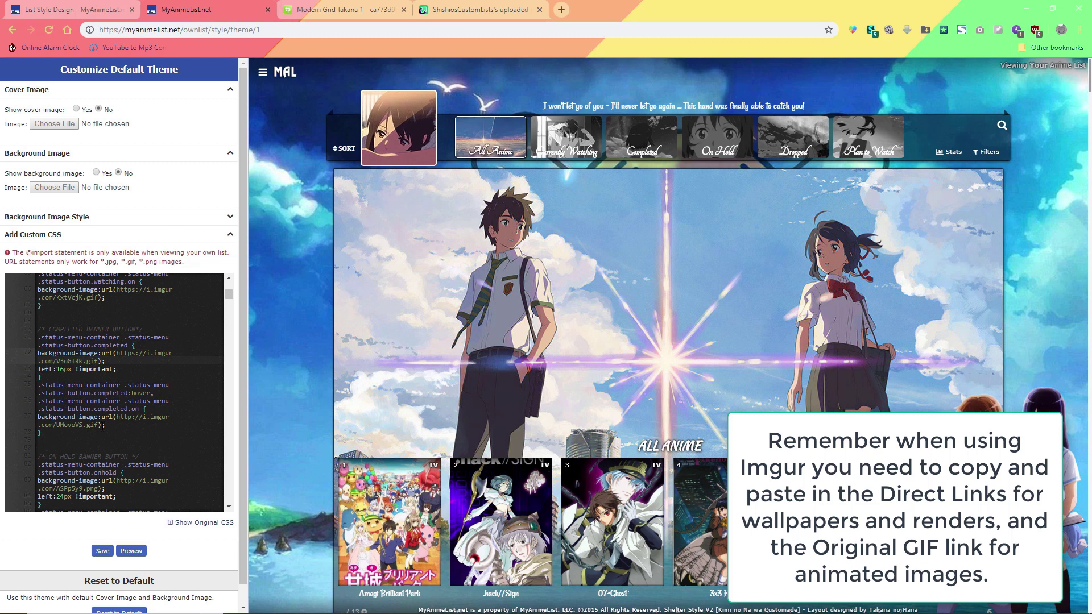
{"action": "left_click", "coordinate": [124, 417]}
{"action": "left_click_drag", "start_coordinate": [116, 416], "coordinate": [98, 424]}
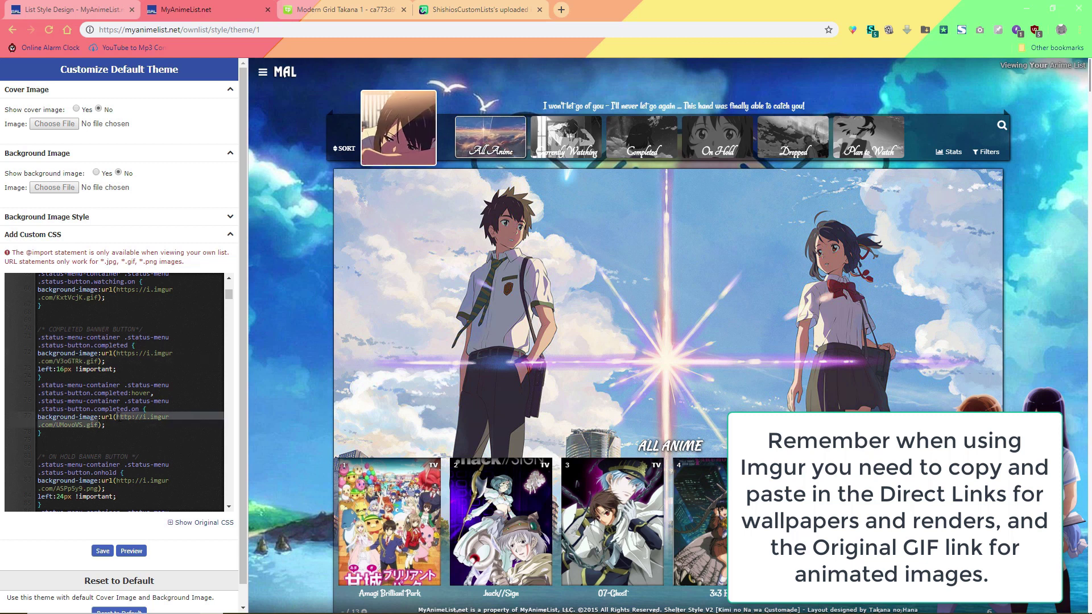
{"action": "key", "text": "ctrl+v"}
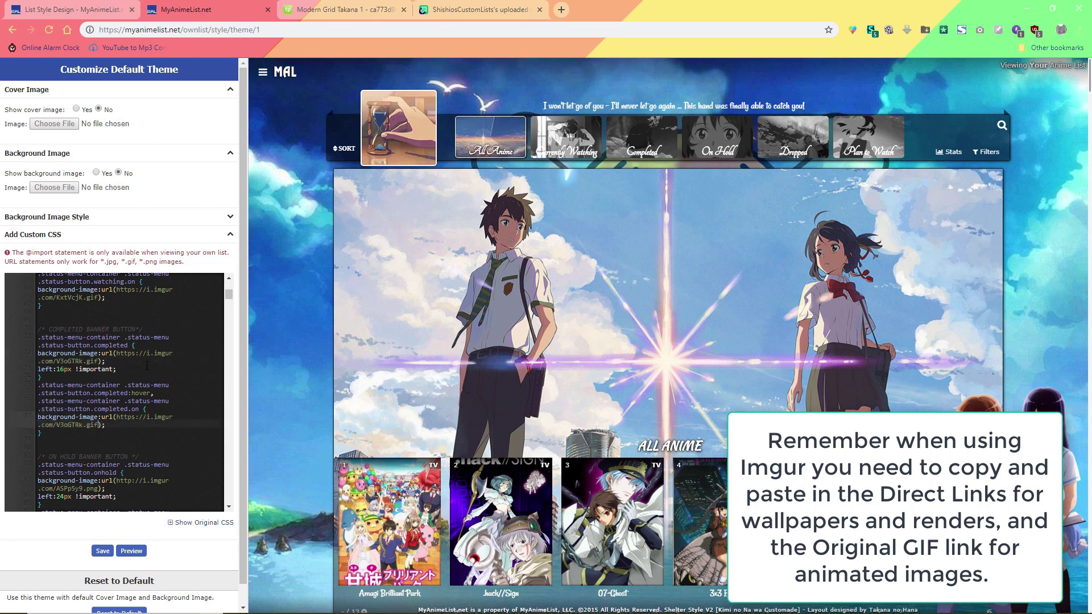
Step: Find the ON HOLD BANNER BUTTON rules, then copy the Direct Link of the orange-haired girl animation, fourth in the Imgur gallery
{"action": "scroll", "coordinate": [142, 372], "scroll_direction": "down", "scroll_amount": 3}
{"action": "scroll", "coordinate": [114, 392], "scroll_direction": "down", "scroll_amount": 1}
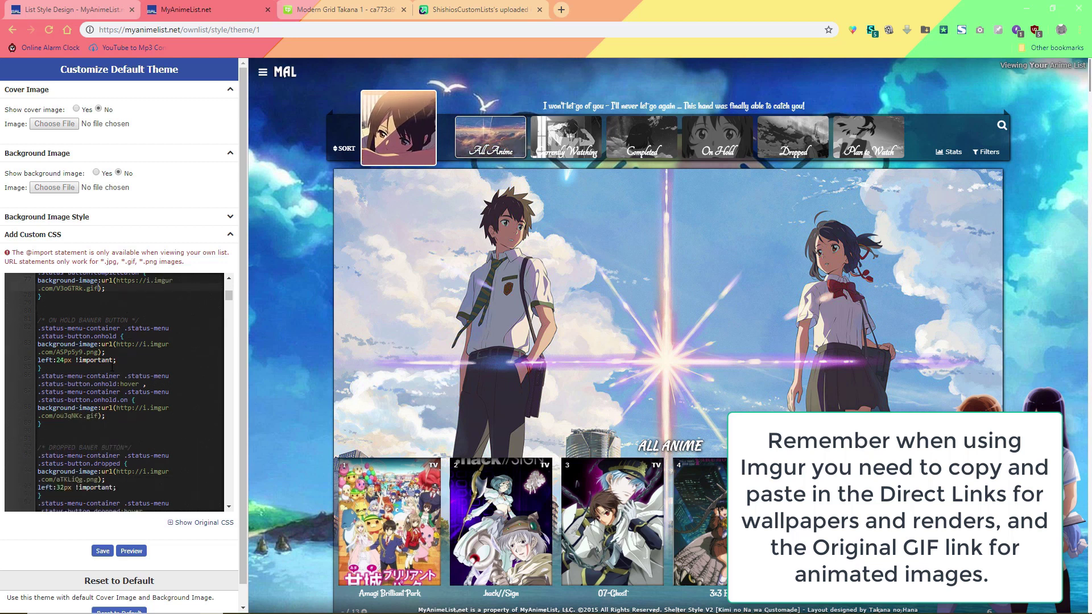
{"action": "left_click", "coordinate": [463, 13]}
{"action": "left_click", "coordinate": [146, 263]}
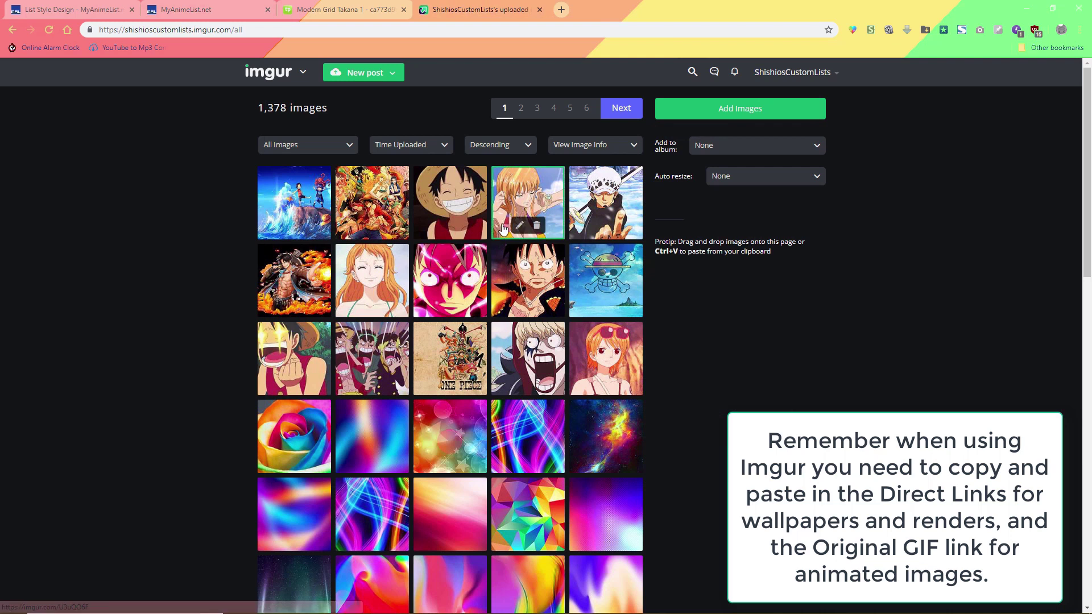
{"action": "left_click", "coordinate": [530, 190]}
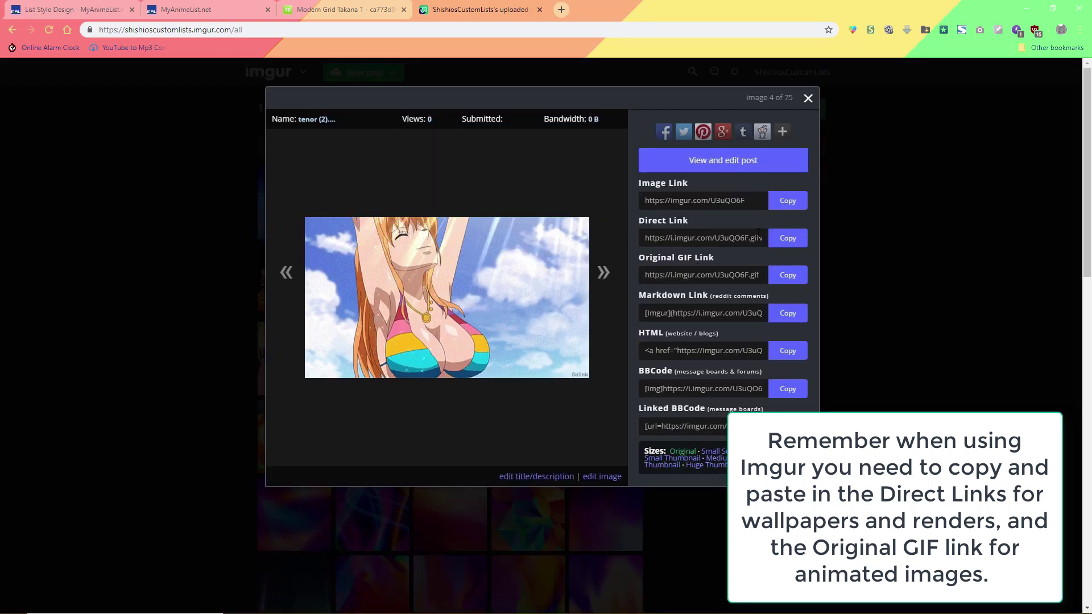
{"action": "left_click", "coordinate": [789, 240]}
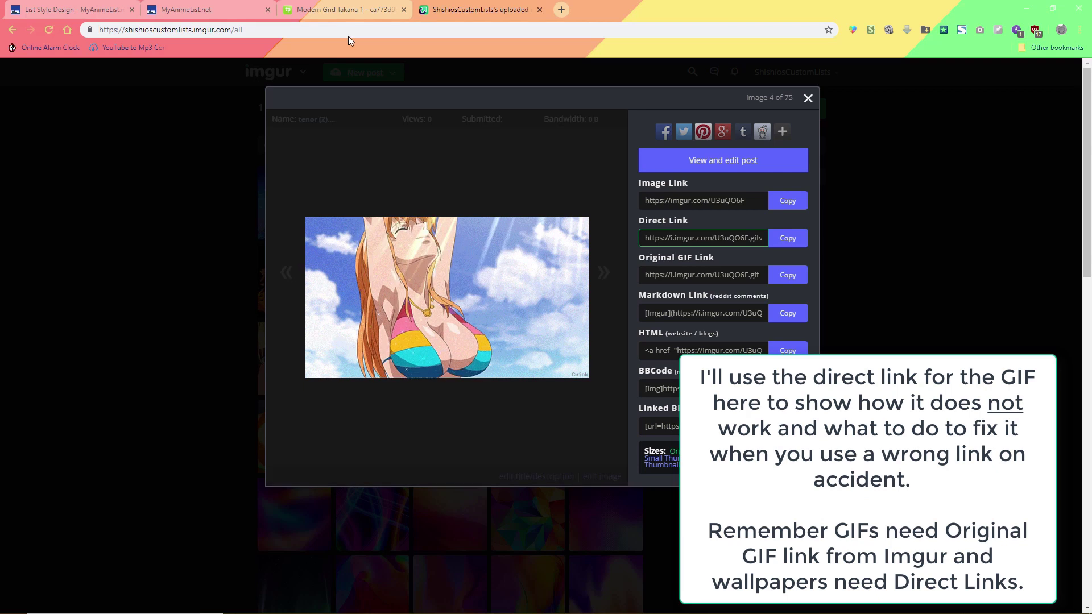
{"action": "left_click", "coordinate": [333, 11]}
{"action": "left_click", "coordinate": [216, 12]}
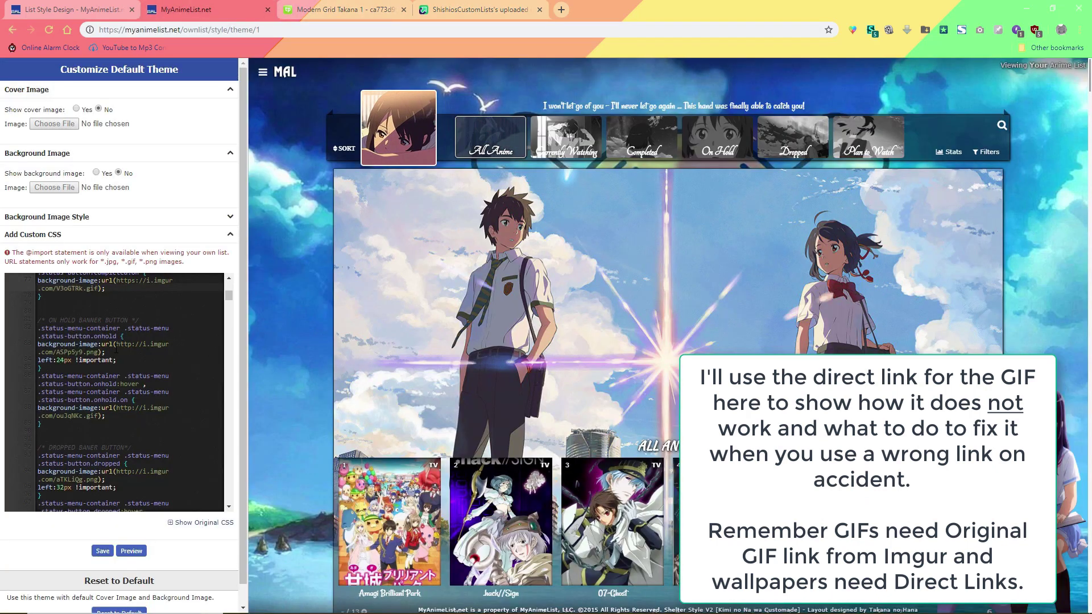
{"action": "left_click_drag", "start_coordinate": [99, 352], "coordinate": [118, 345]}
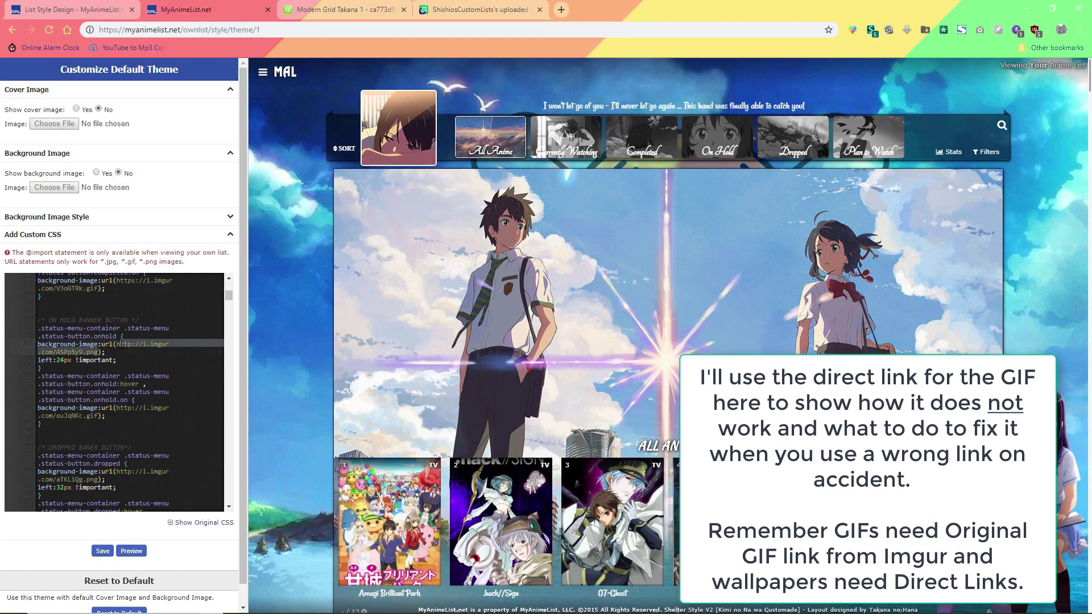
{"action": "key", "text": "ctrl+v"}
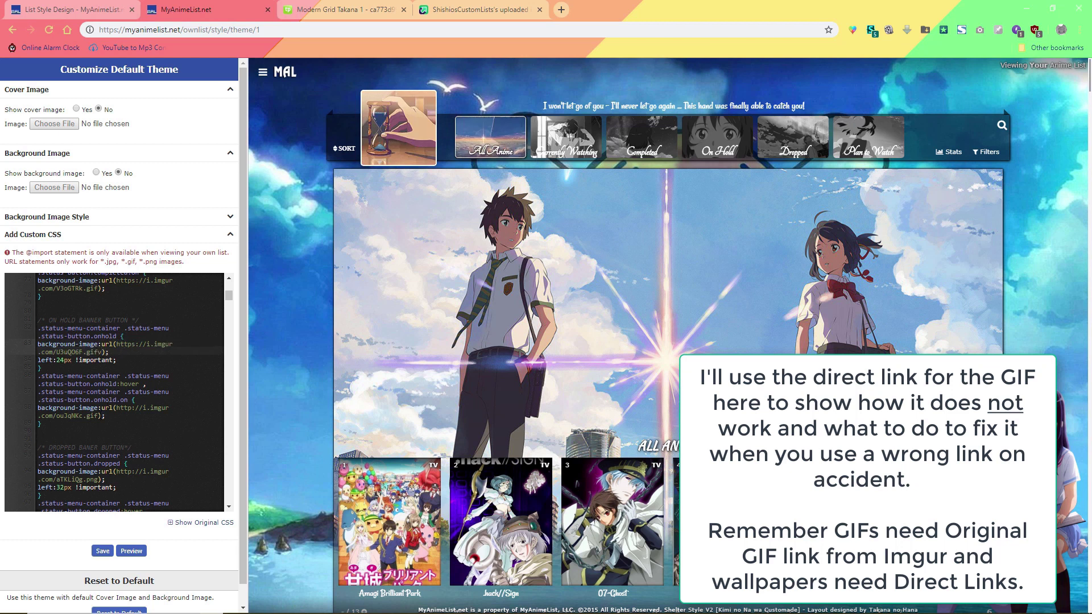
{"action": "left_click_drag", "start_coordinate": [97, 418], "coordinate": [101, 408]}
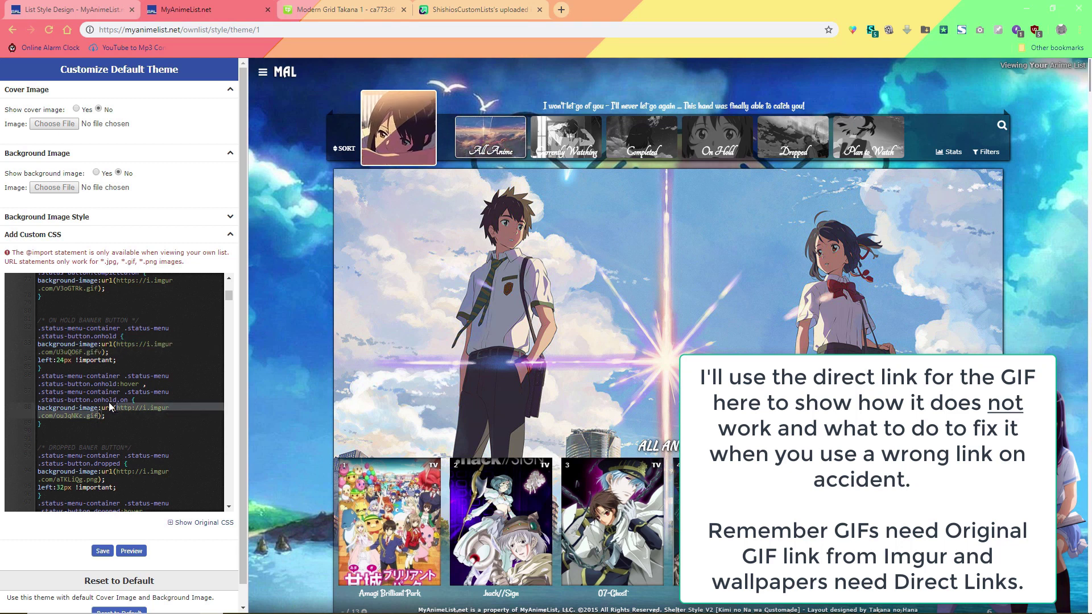
{"action": "key", "text": "ctrl+v"}
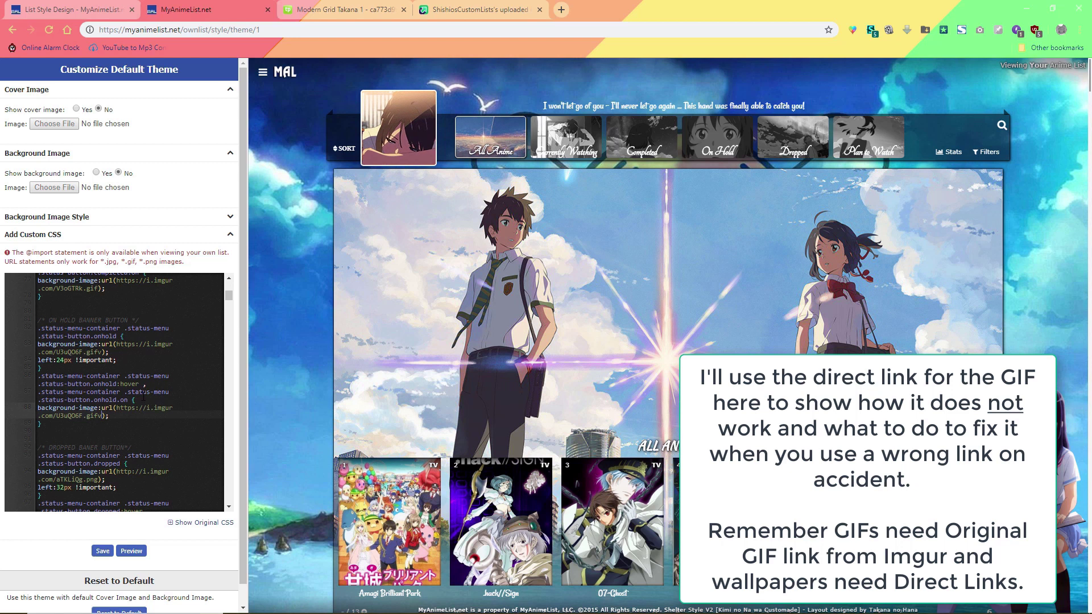
Step: Find the DROPPED BANNER BUTTON rules, then copy the Original GIF link of the star-eyed straw-hat boy animation, eleventh in the Imgur gallery
{"action": "scroll", "coordinate": [151, 398], "scroll_direction": "down", "scroll_amount": 1}
{"action": "scroll", "coordinate": [150, 398], "scroll_direction": "down", "scroll_amount": 2}
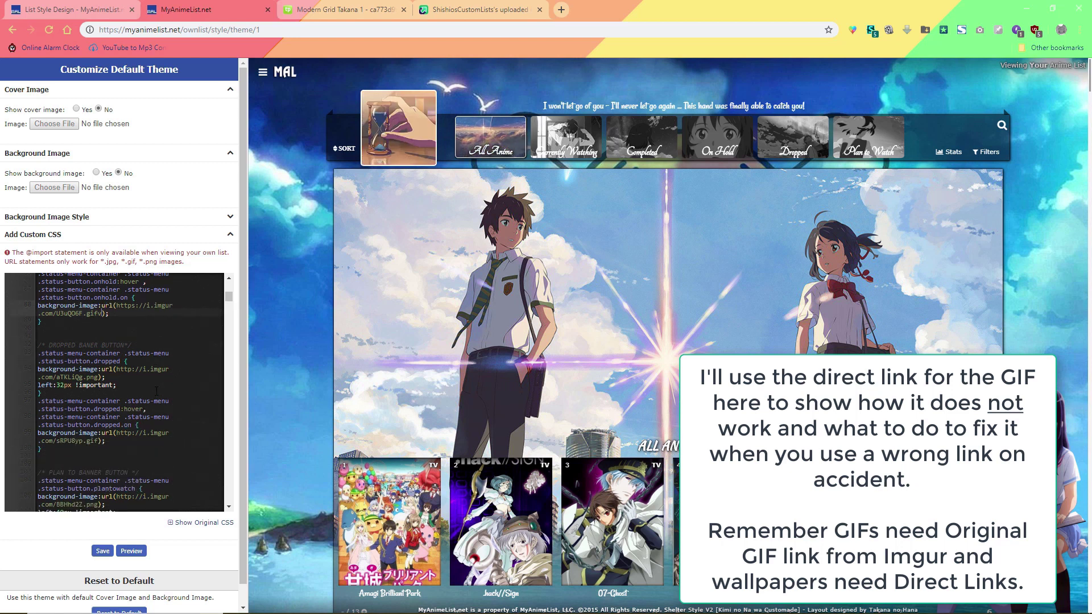
{"action": "scroll", "coordinate": [157, 390], "scroll_direction": "up", "scroll_amount": 2}
{"action": "scroll", "coordinate": [157, 390], "scroll_direction": "up", "scroll_amount": 3}
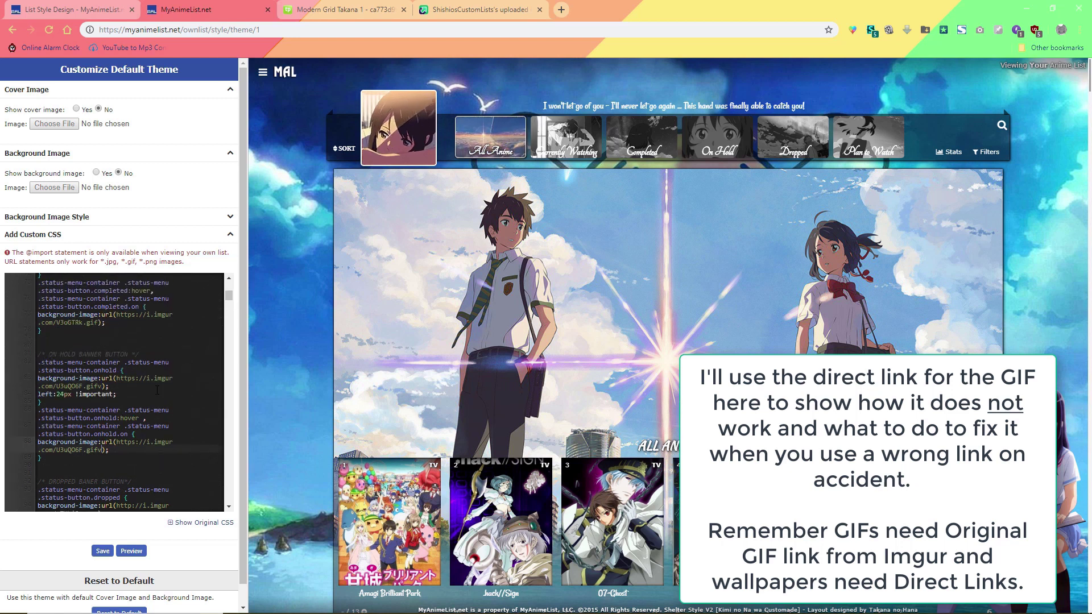
{"action": "scroll", "coordinate": [157, 390], "scroll_direction": "down", "scroll_amount": 5}
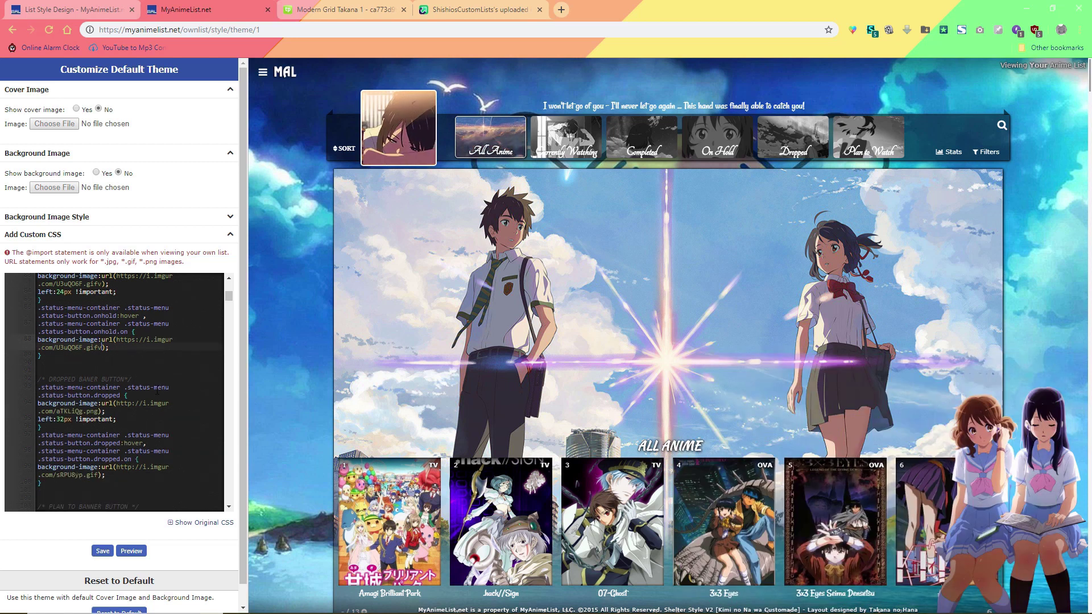
{"action": "left_click", "coordinate": [466, 14]}
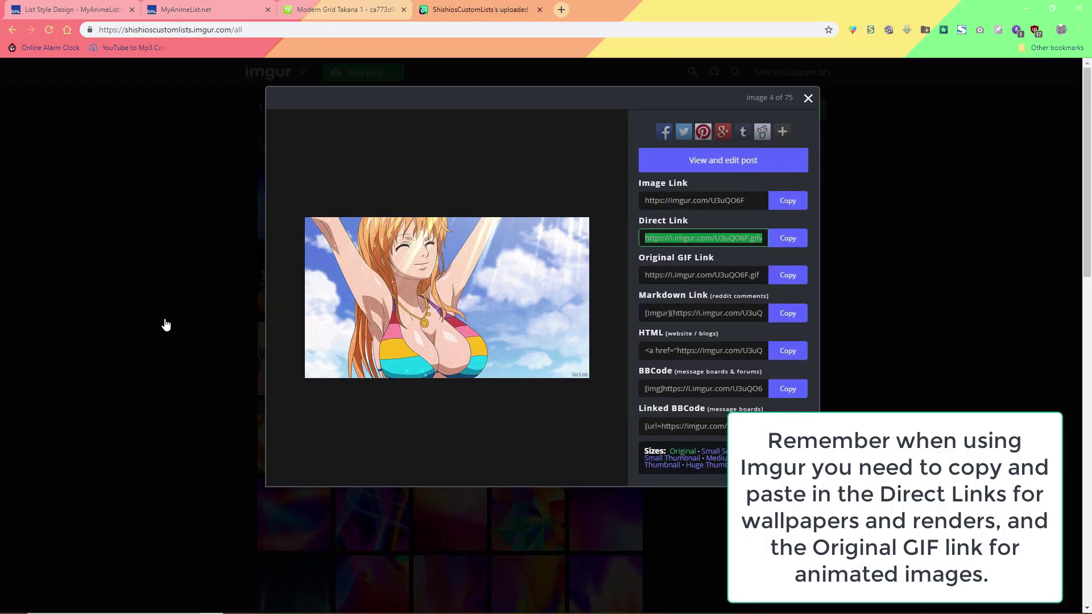
{"action": "left_click", "coordinate": [110, 330]}
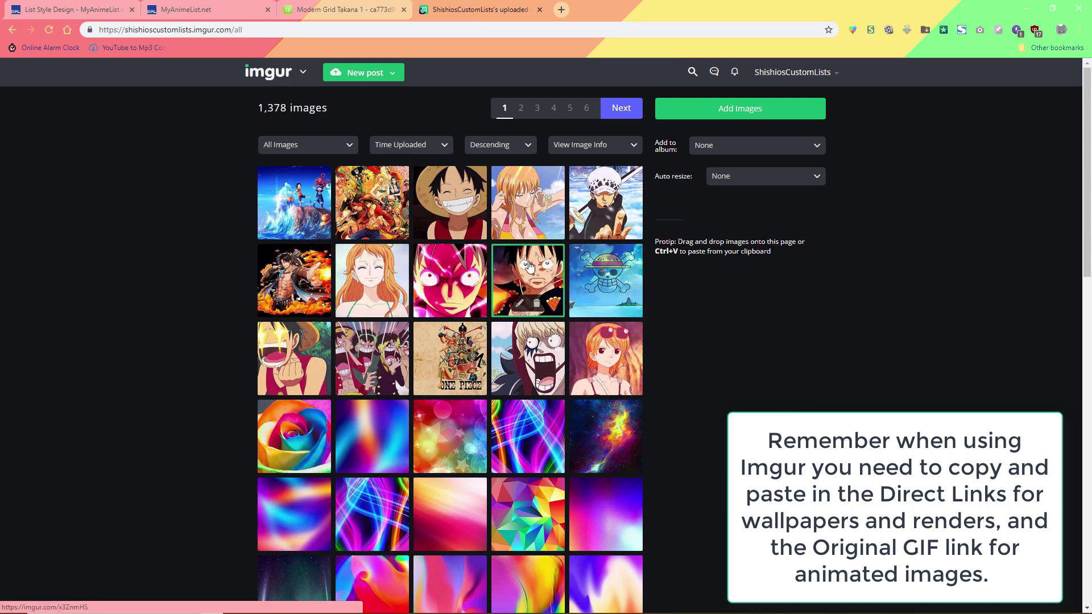
{"action": "left_click", "coordinate": [298, 365]}
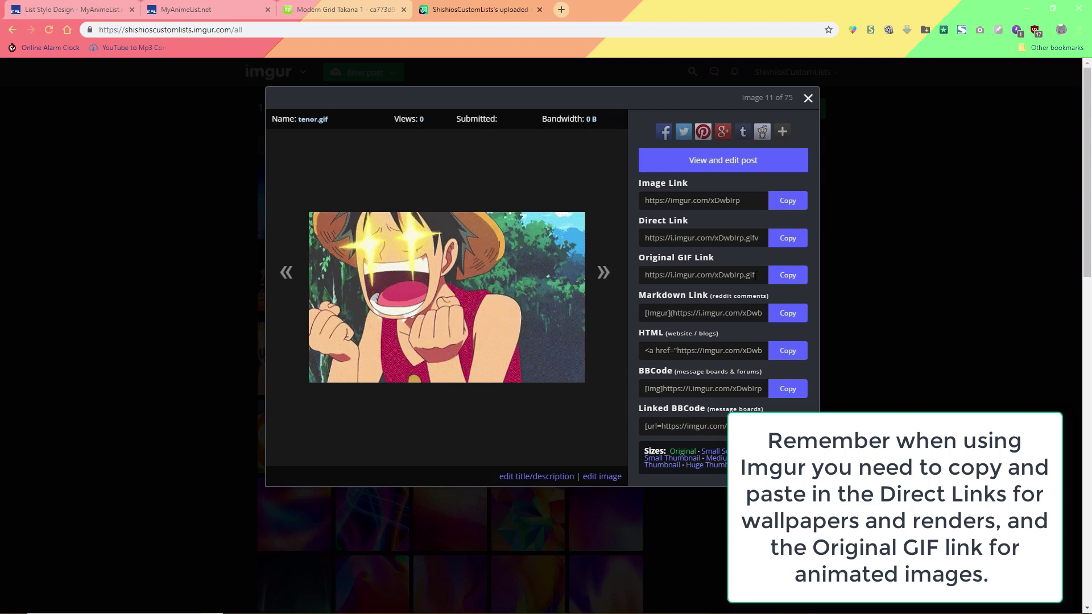
{"action": "left_click", "coordinate": [787, 274]}
{"action": "left_click", "coordinate": [341, 9]}
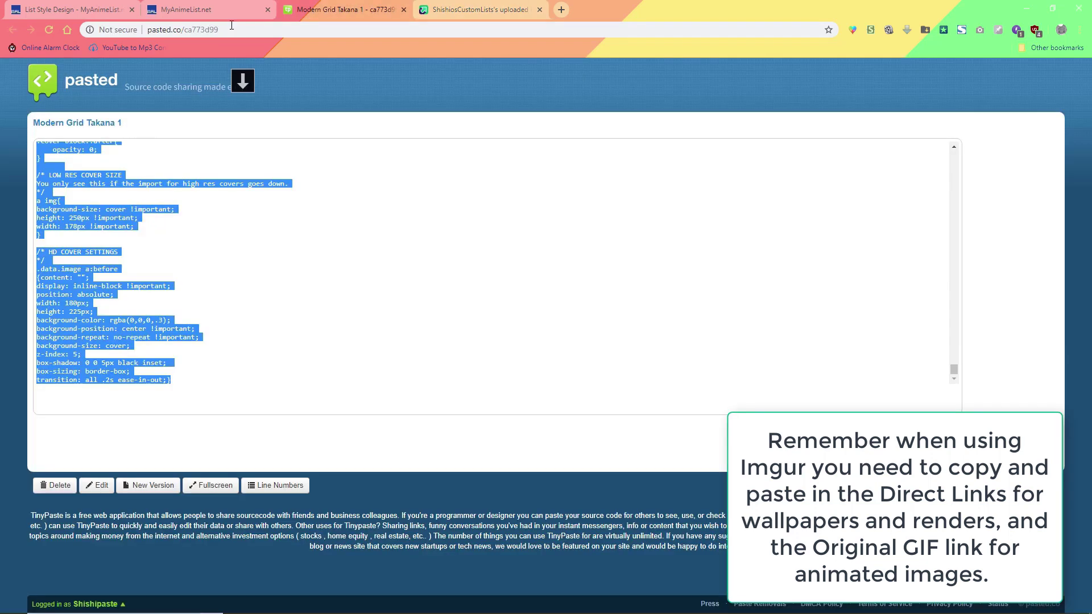
{"action": "left_click", "coordinate": [202, 12]}
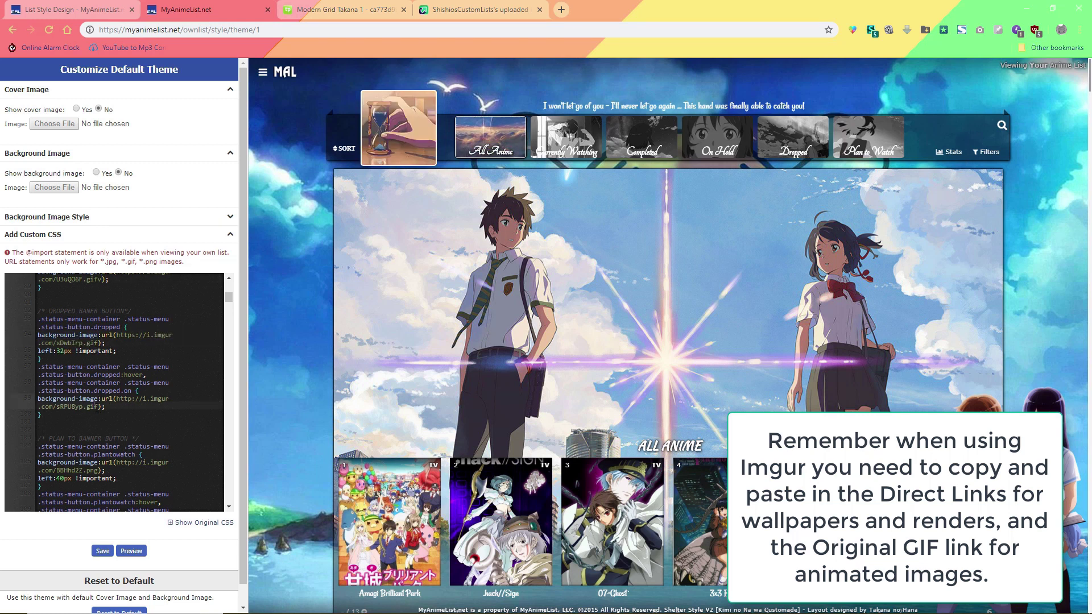
{"action": "left_click_drag", "start_coordinate": [100, 407], "coordinate": [116, 398]}
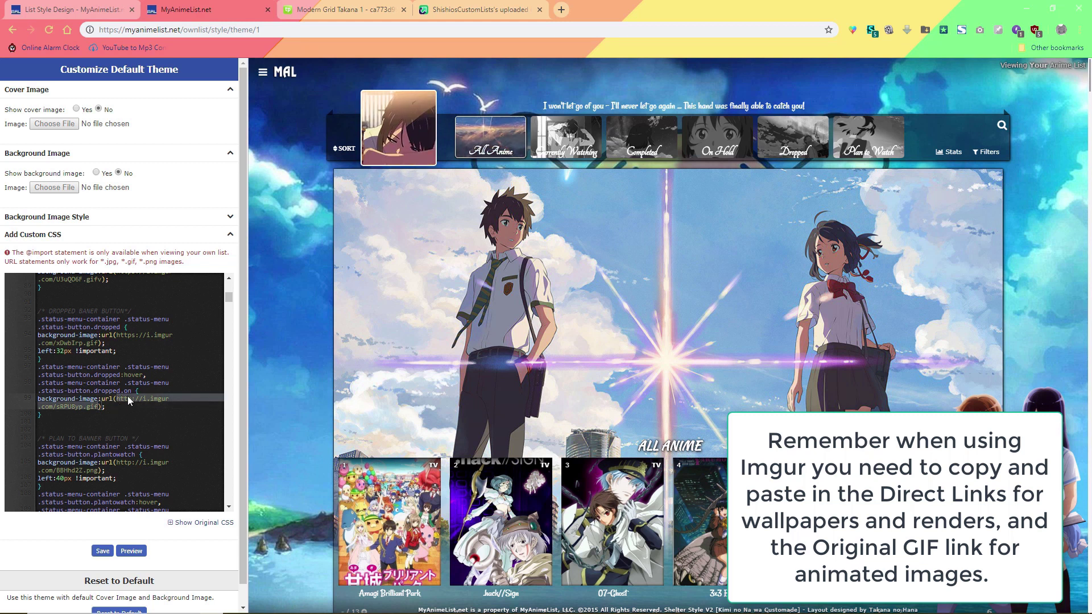
Step: Find the PLAN TO BANNER BUTTON rules, then copy the Original GIF link of the girl with red sunglasses, fifteenth in the Imgur gallery
{"action": "scroll", "coordinate": [126, 425], "scroll_direction": "down", "scroll_amount": 3}
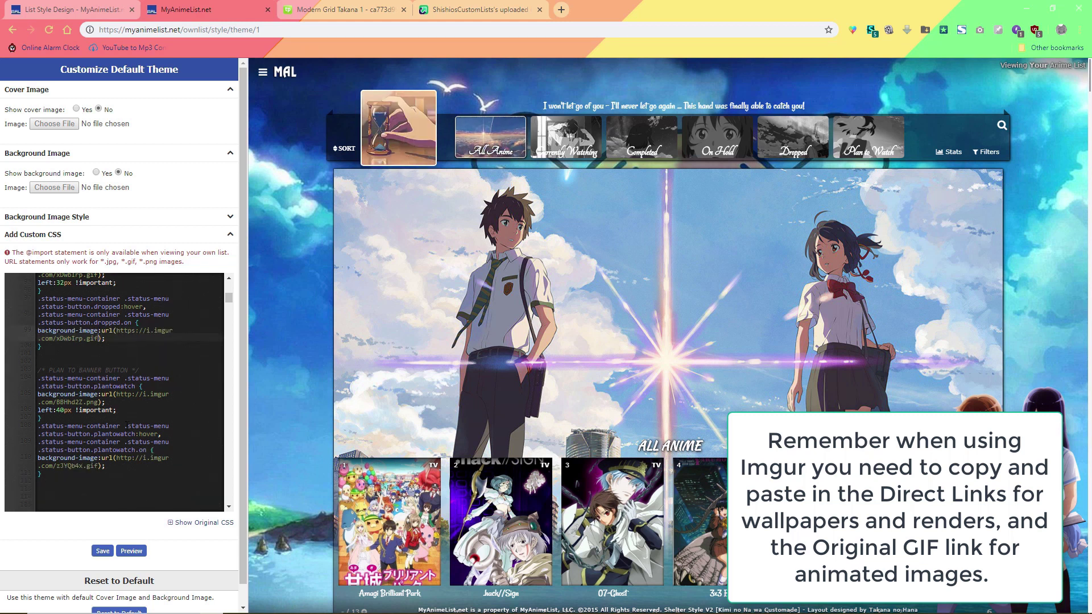
{"action": "left_click", "coordinate": [464, 14]}
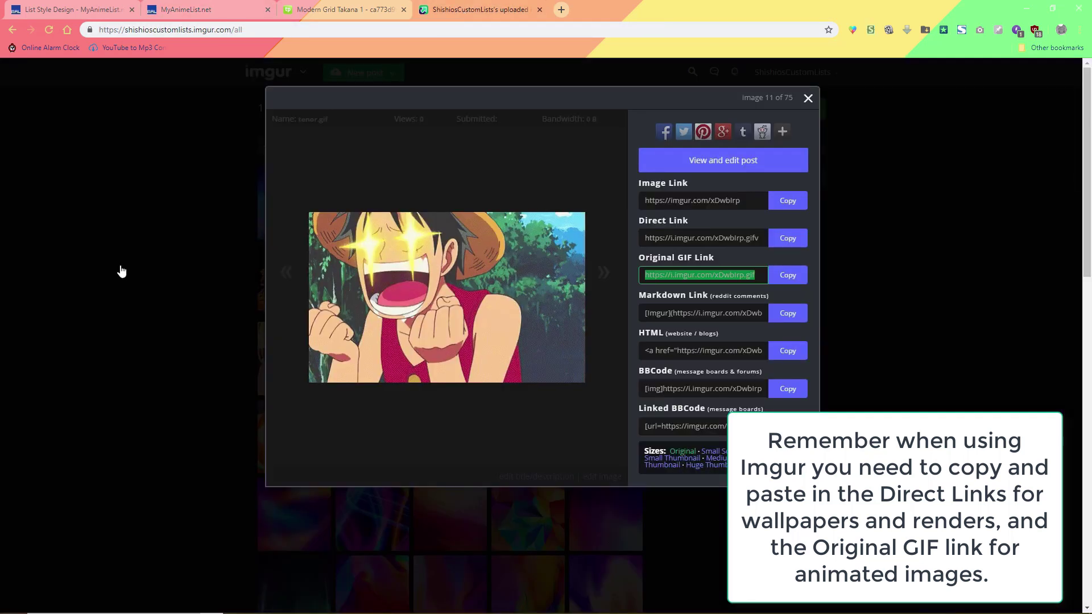
{"action": "left_click", "coordinate": [117, 270]}
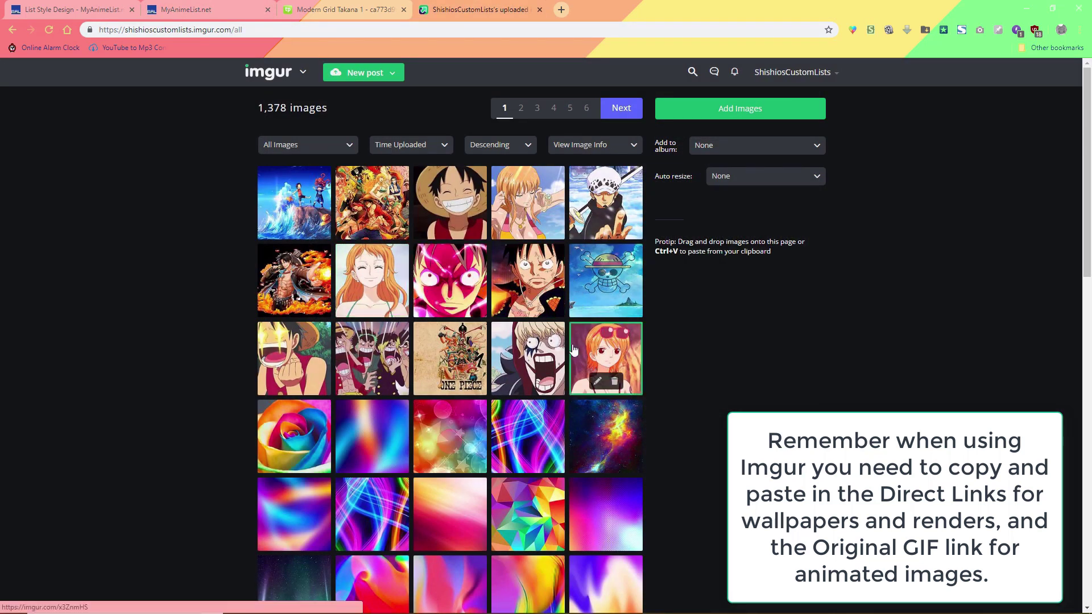
{"action": "left_click", "coordinate": [613, 355]}
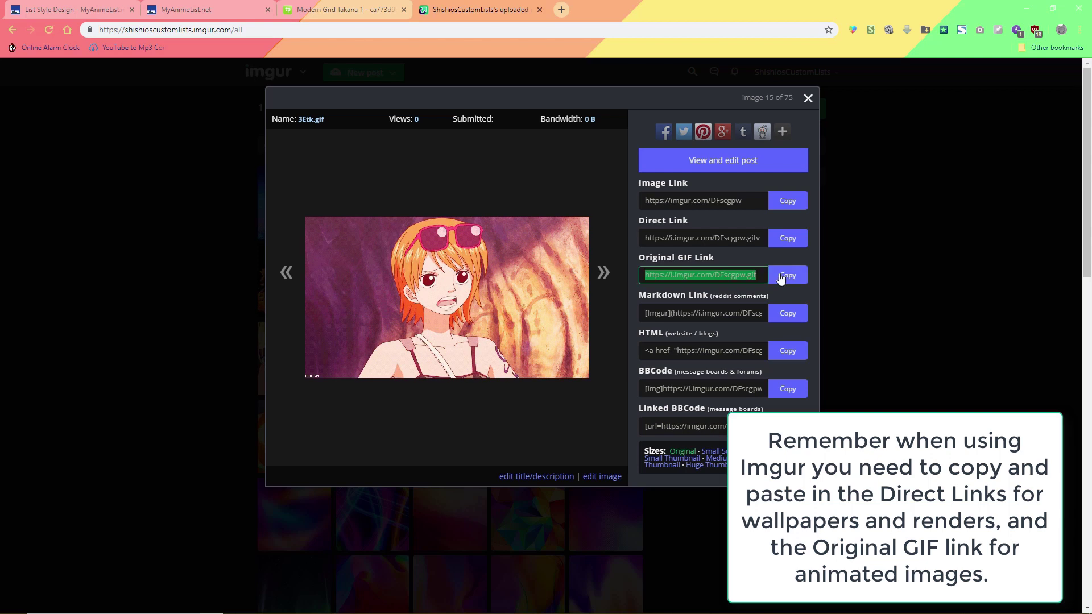
{"action": "left_click", "coordinate": [183, 9]}
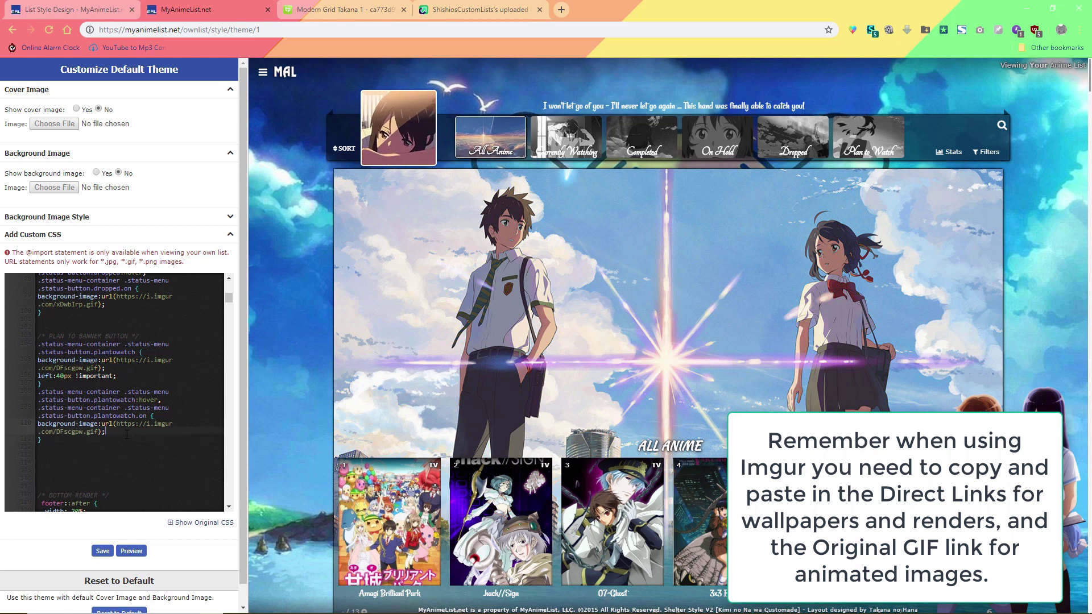
{"action": "left_click", "coordinate": [102, 551]}
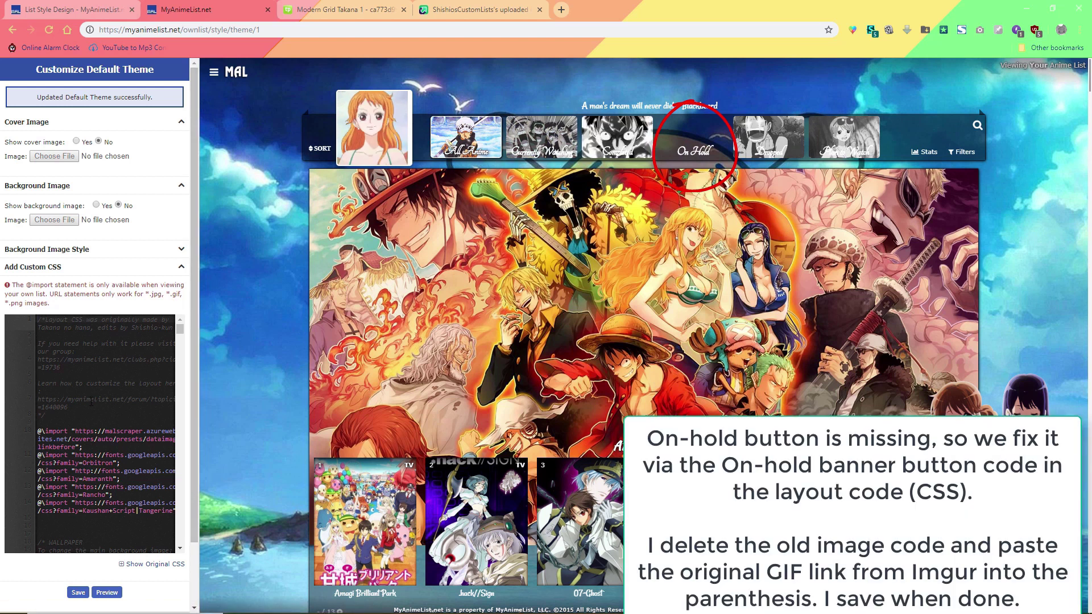
Step: Find the ON HOLD BANNER BUTTON rules in the custom CSS and widen the theme settings pane
{"action": "scroll", "coordinate": [91, 401], "scroll_direction": "down", "scroll_amount": 5}
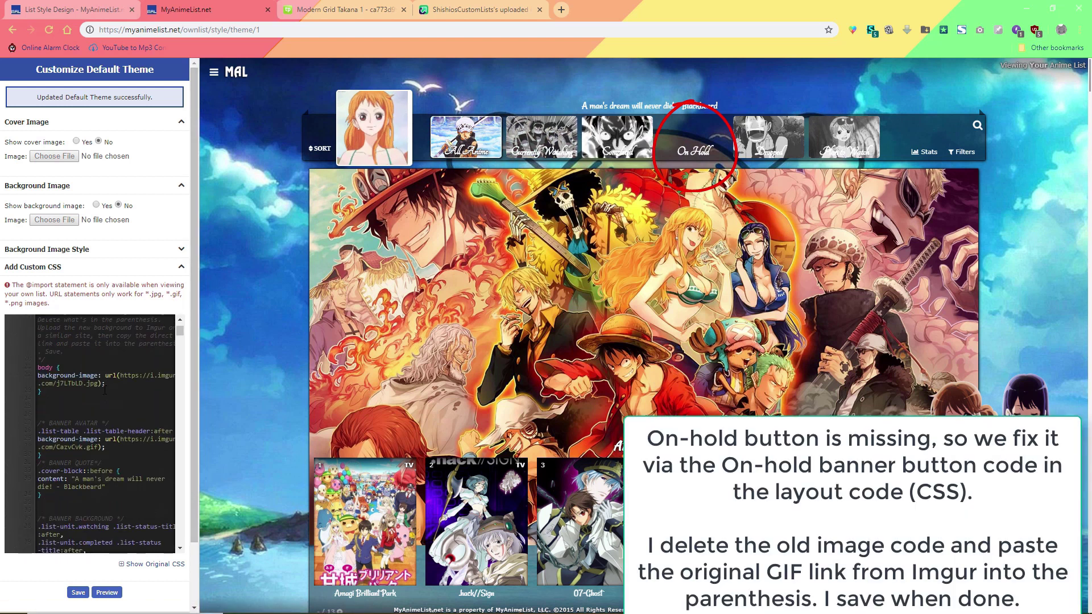
{"action": "scroll", "coordinate": [105, 389], "scroll_direction": "down", "scroll_amount": 8}
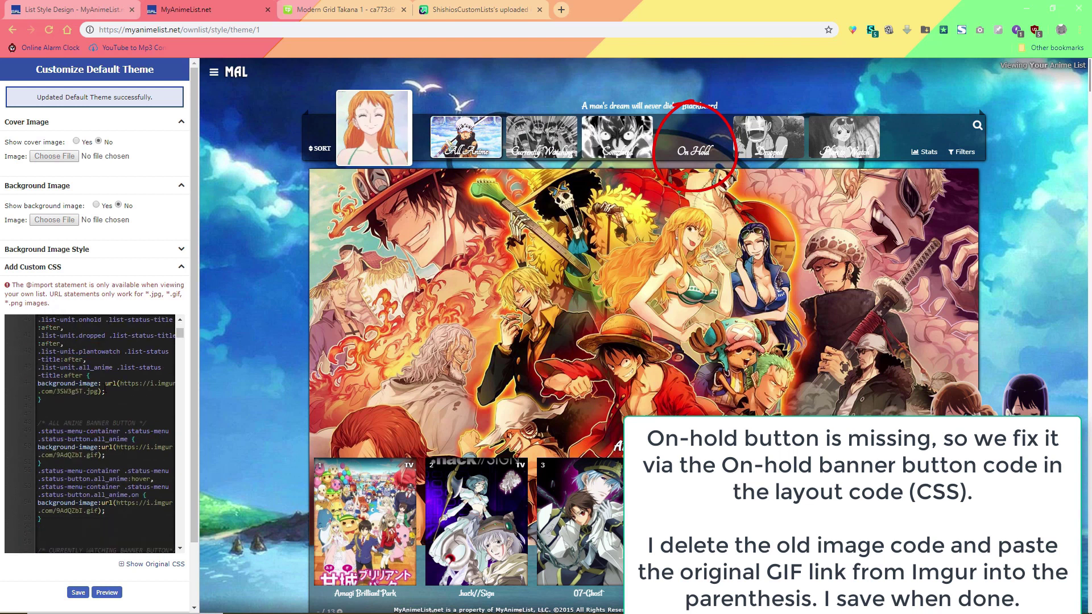
{"action": "scroll", "coordinate": [107, 383], "scroll_direction": "down", "scroll_amount": 10}
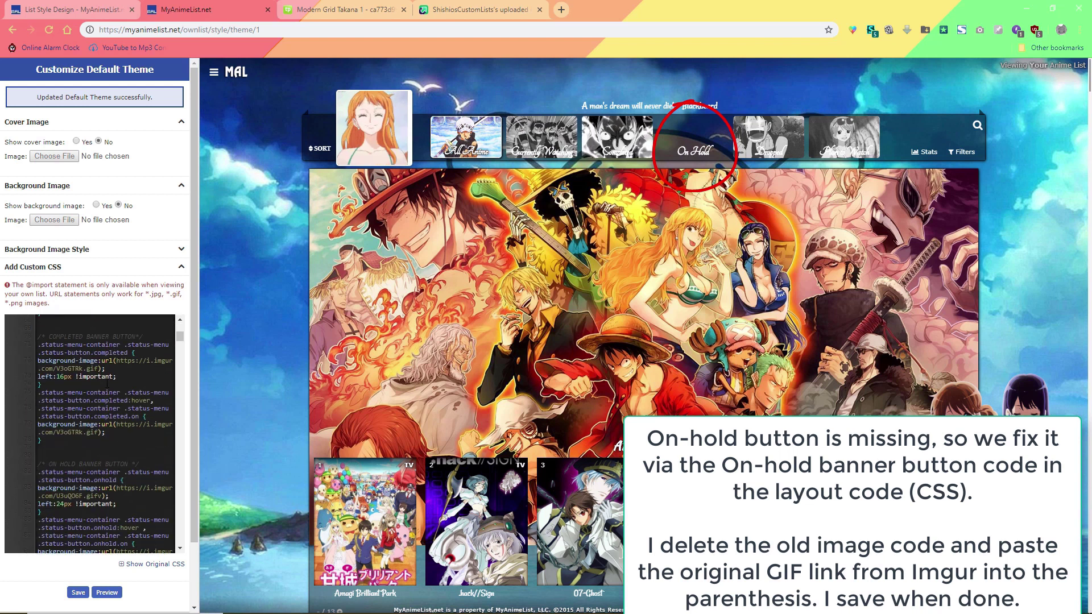
{"action": "scroll", "coordinate": [107, 384], "scroll_direction": "down", "scroll_amount": 4}
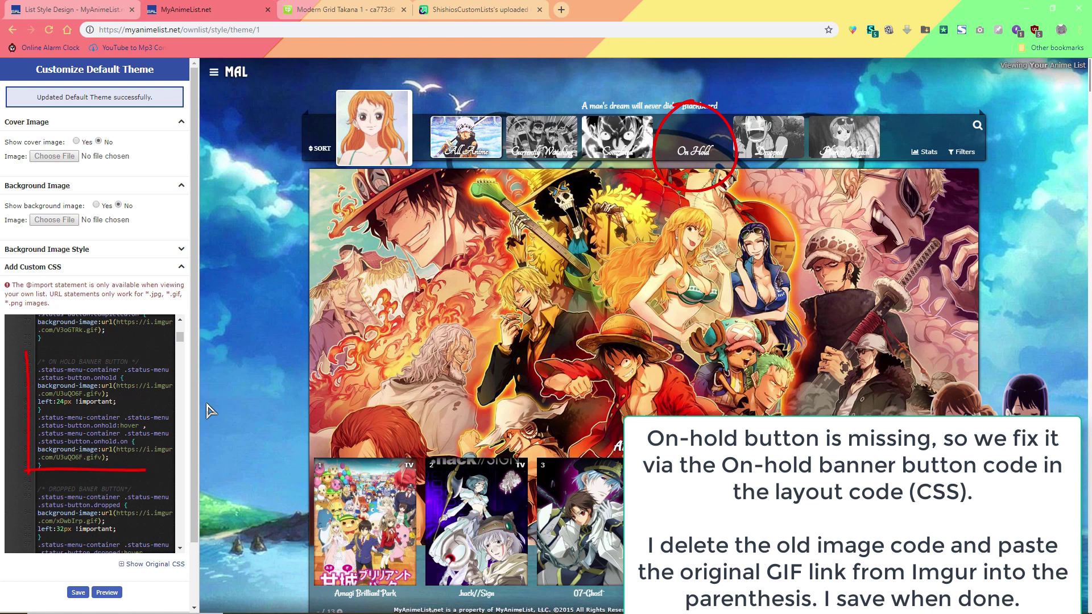
{"action": "left_click_drag", "start_coordinate": [197, 410], "coordinate": [263, 410]}
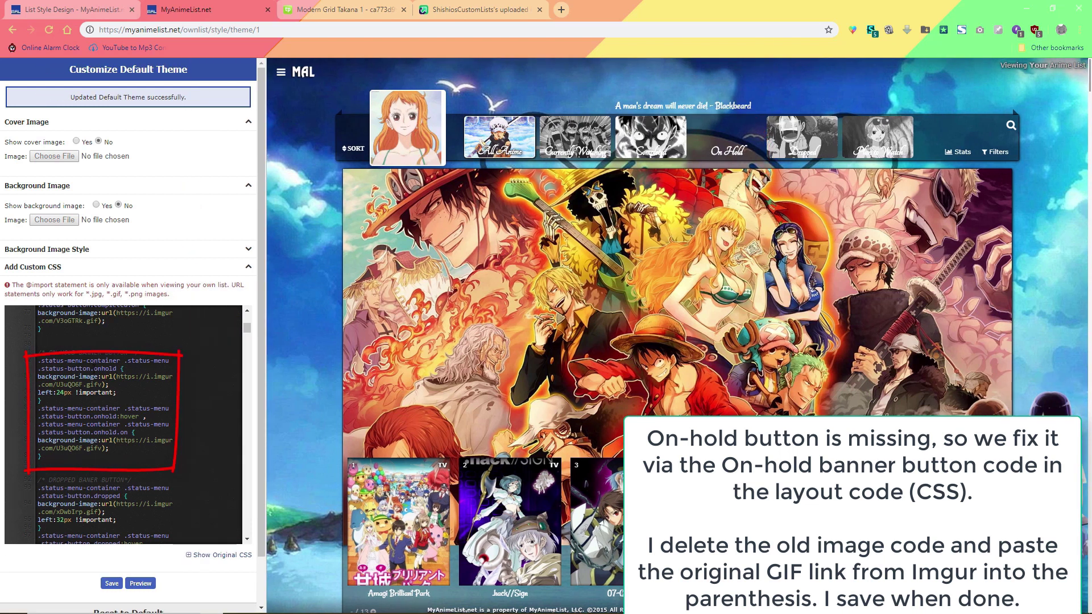
{"action": "left_click_drag", "start_coordinate": [102, 384], "coordinate": [118, 377]}
{"action": "key", "text": "ctrl+c"}
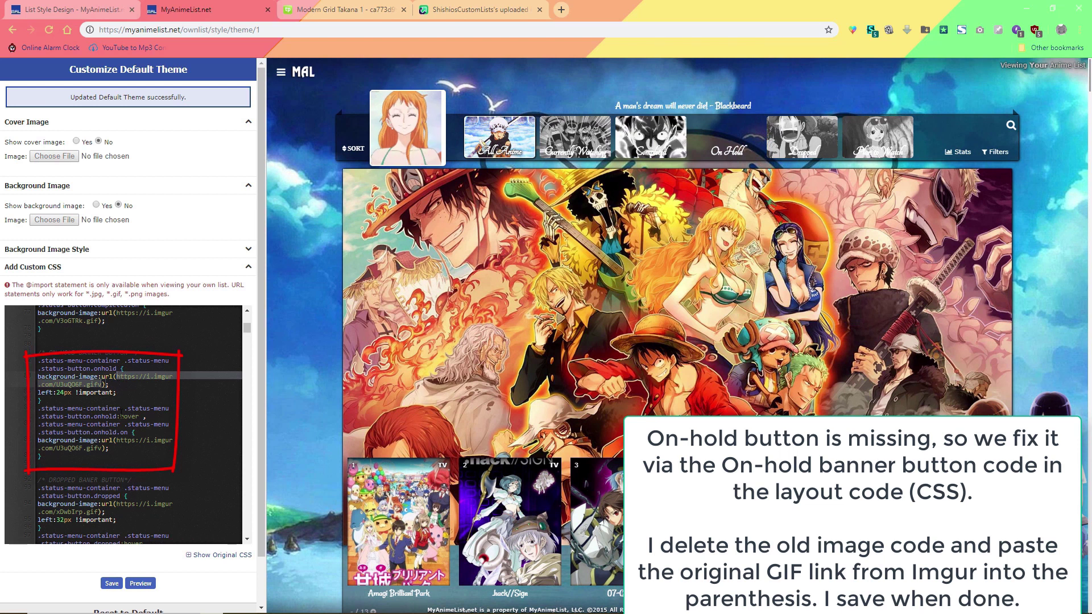
{"action": "key", "text": "ctrl+4"}
{"action": "left_click", "coordinate": [521, 191]}
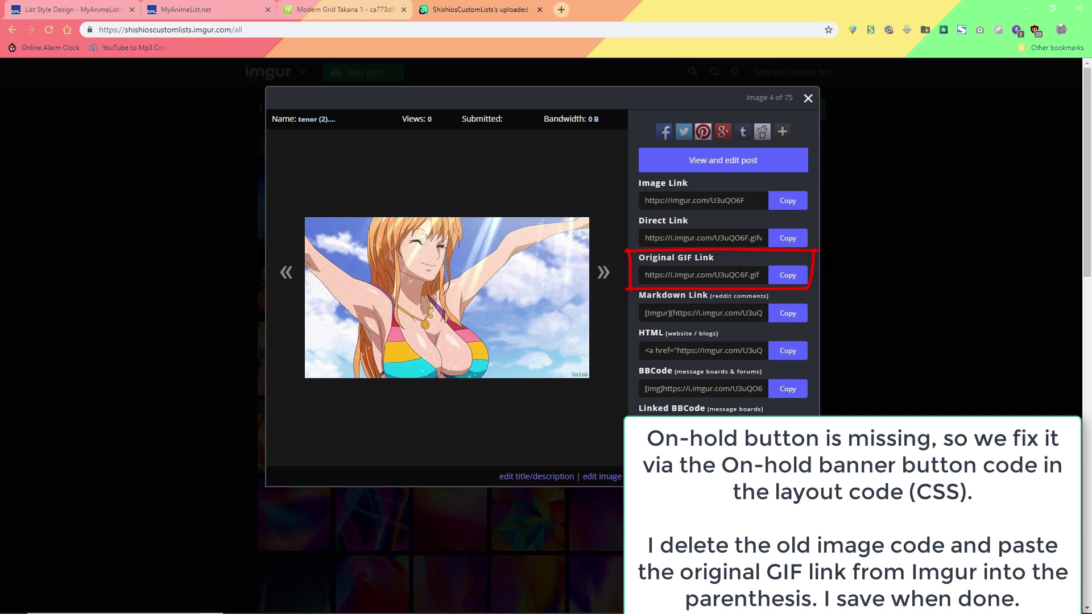
{"action": "left_click", "coordinate": [787, 274]}
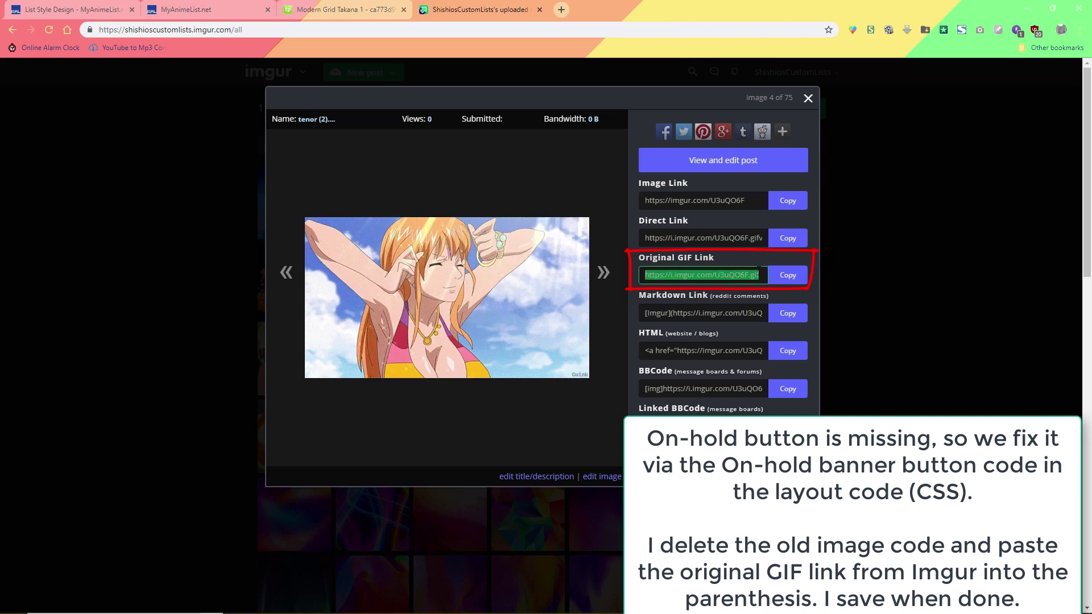
{"action": "left_click", "coordinate": [161, 335]}
{"action": "left_click", "coordinate": [234, 15]}
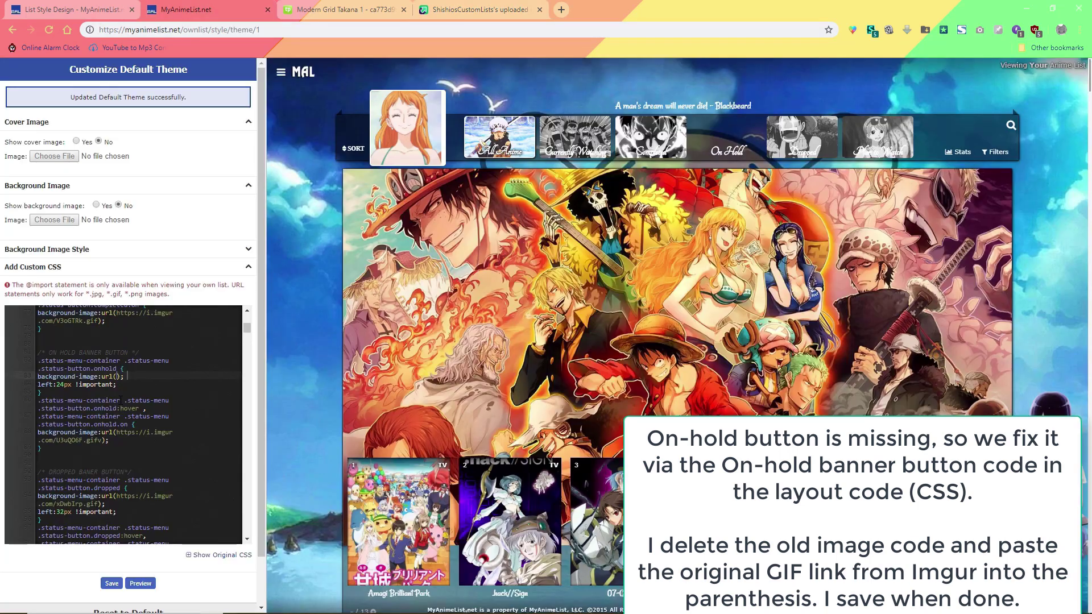
{"action": "key", "text": "ctrl+v"}
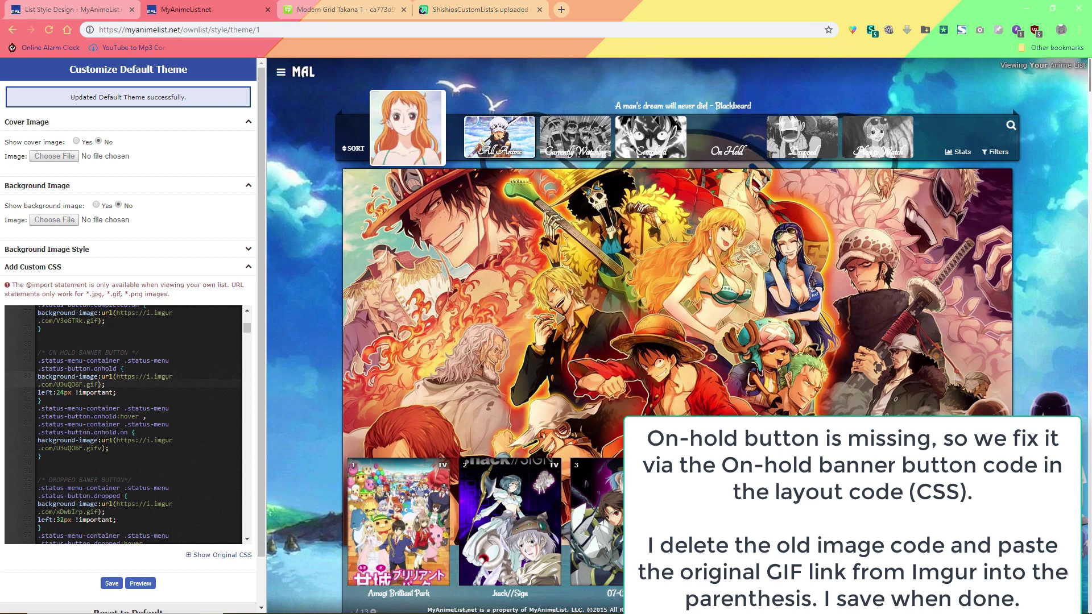
{"action": "left_click_drag", "start_coordinate": [117, 441], "coordinate": [103, 449]}
{"action": "key", "text": "ctrl+c"}
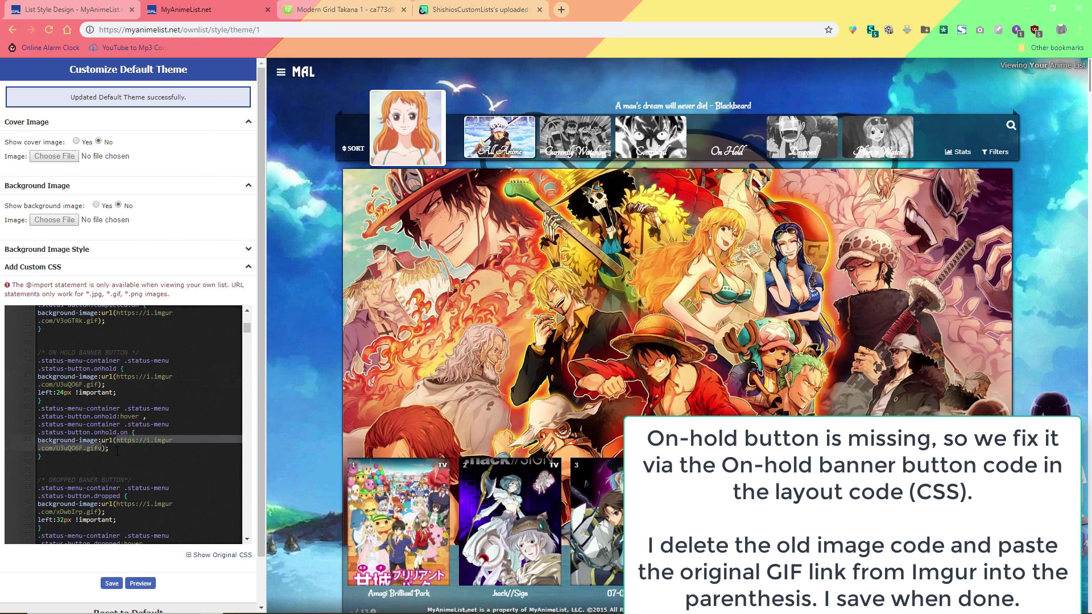
{"action": "key", "text": "BackSpace"}
{"action": "left_click", "coordinate": [140, 443]}
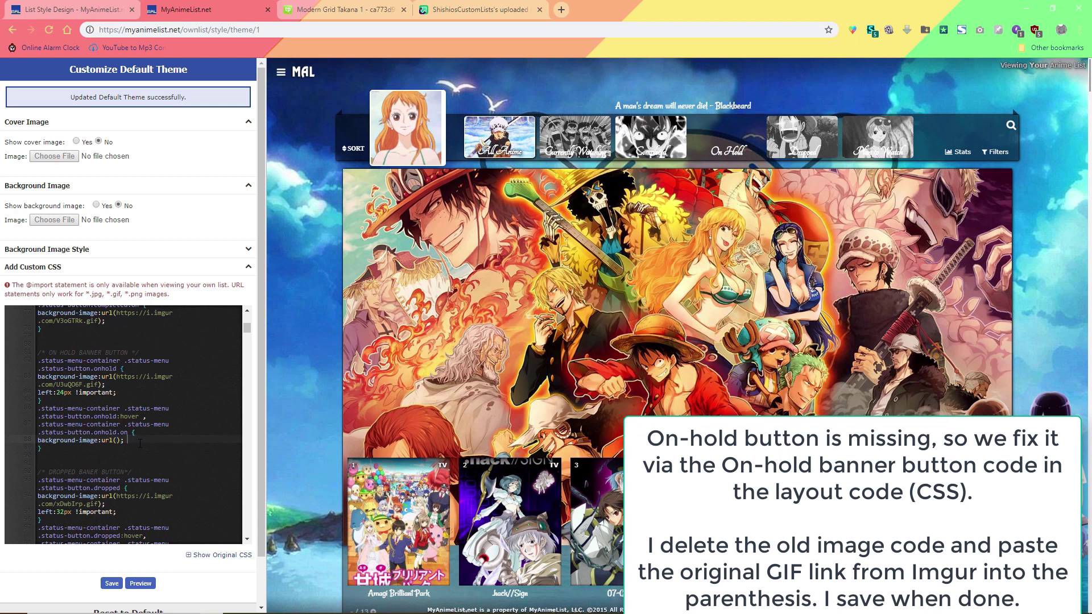
{"action": "left_click", "coordinate": [118, 440]}
{"action": "key", "text": "ctrl+v"}
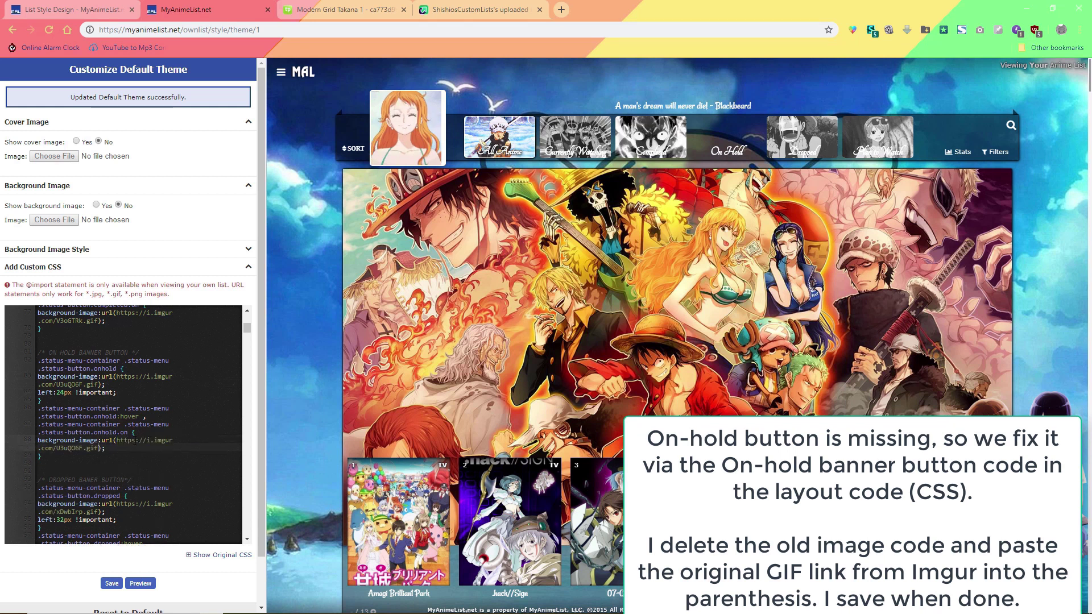
{"action": "left_click", "coordinate": [112, 583]}
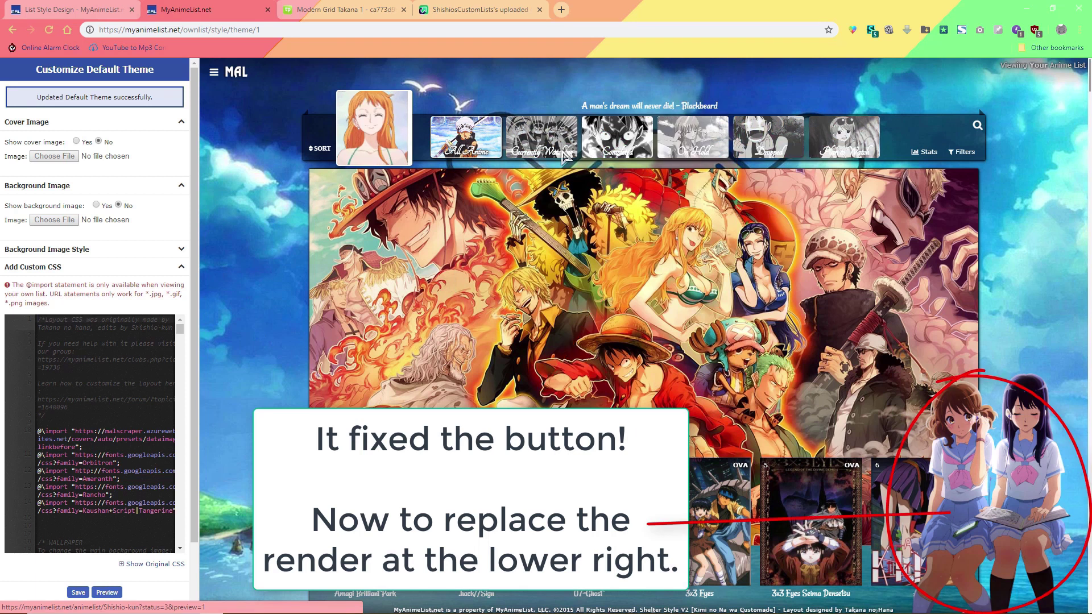
Step: Look over the updated list preview, then find the BOTTOM RENDER rule in the custom CSS and widen the theme settings pane
{"action": "scroll", "coordinate": [305, 341], "scroll_direction": "down", "scroll_amount": 5}
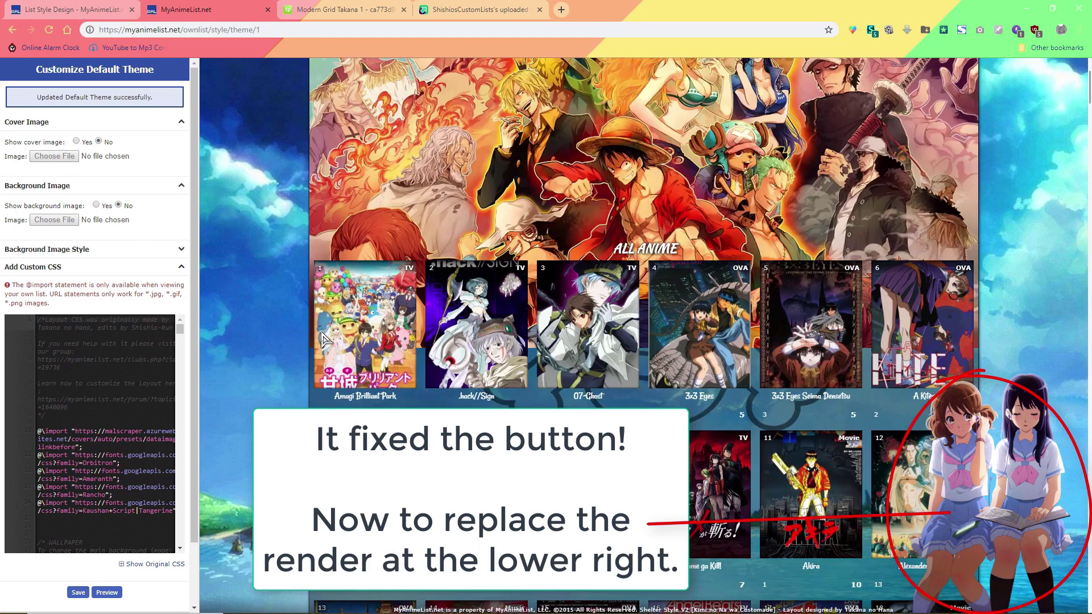
{"action": "scroll", "coordinate": [305, 344], "scroll_direction": "down", "scroll_amount": 12}
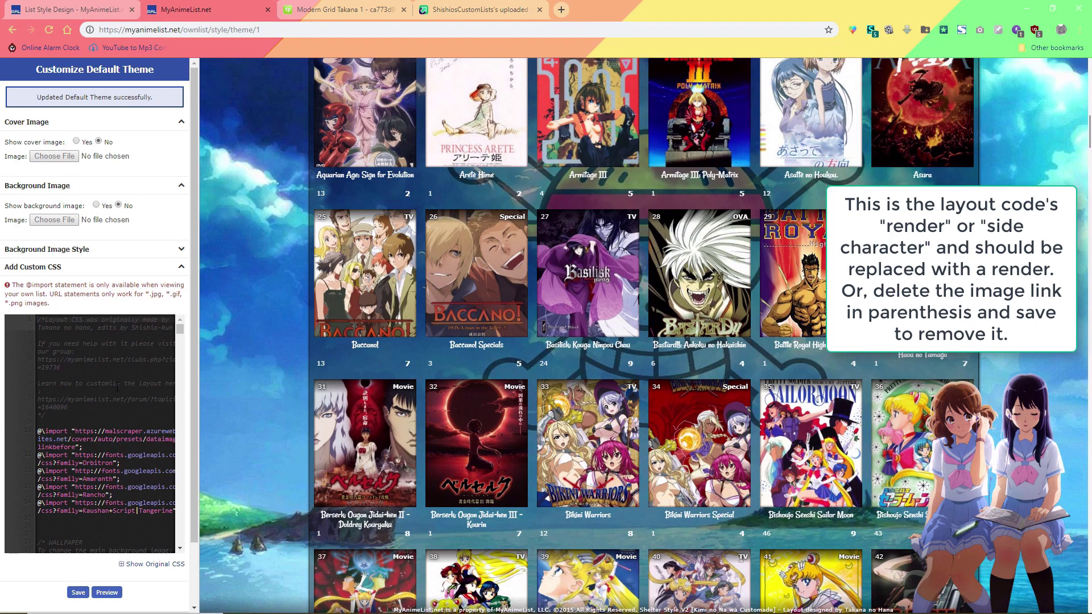
{"action": "scroll", "coordinate": [117, 387], "scroll_direction": "down", "scroll_amount": 10}
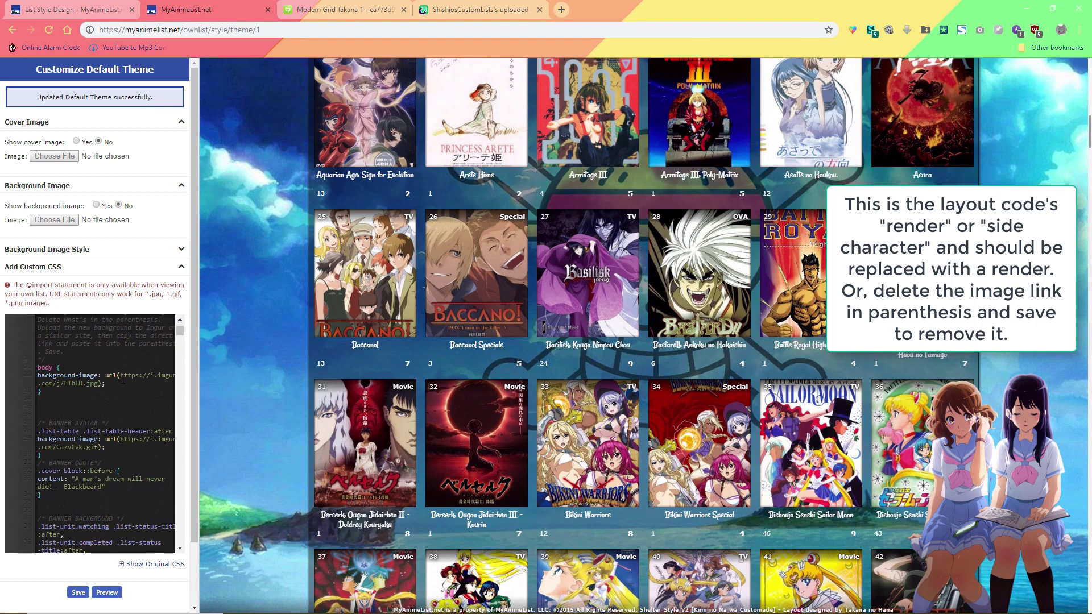
{"action": "scroll", "coordinate": [122, 379], "scroll_direction": "down", "scroll_amount": 3}
{"action": "scroll", "coordinate": [123, 379], "scroll_direction": "down", "scroll_amount": 8}
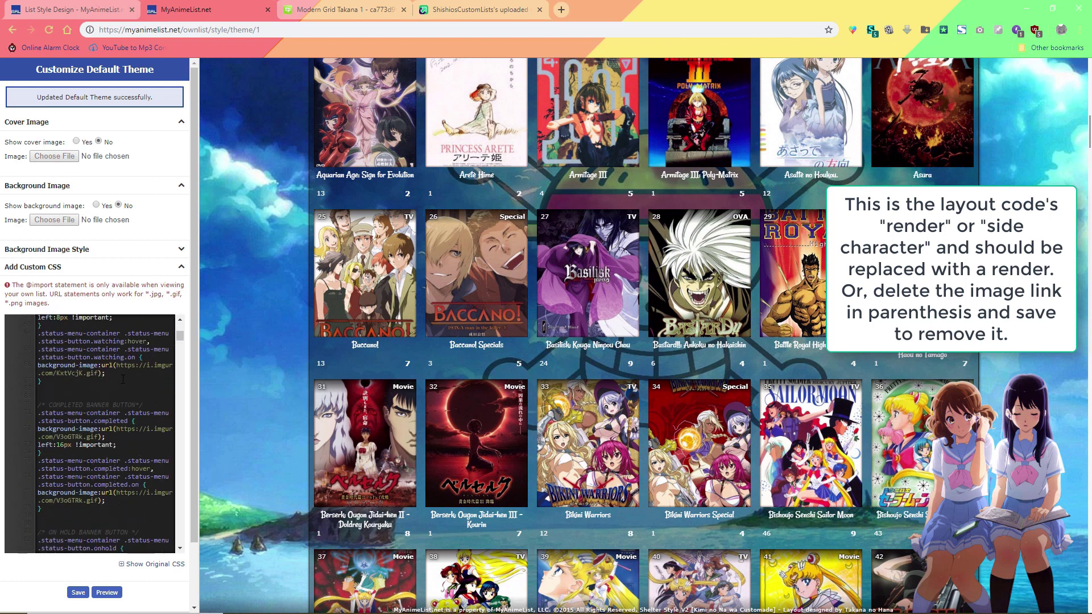
{"action": "scroll", "coordinate": [122, 380], "scroll_direction": "down", "scroll_amount": 10}
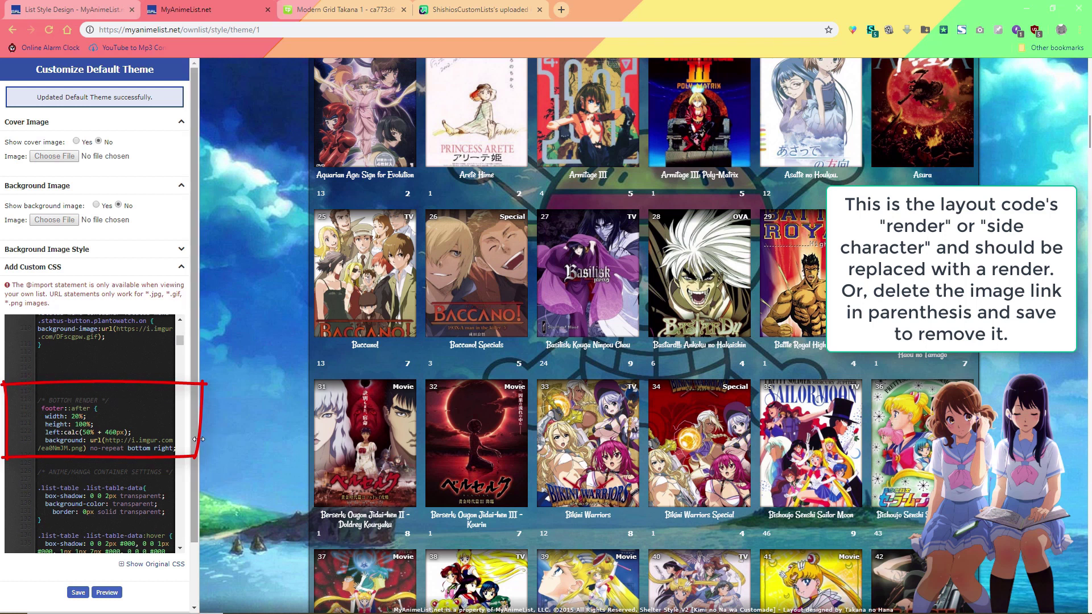
{"action": "mouse_move", "coordinate": [181, 426]}
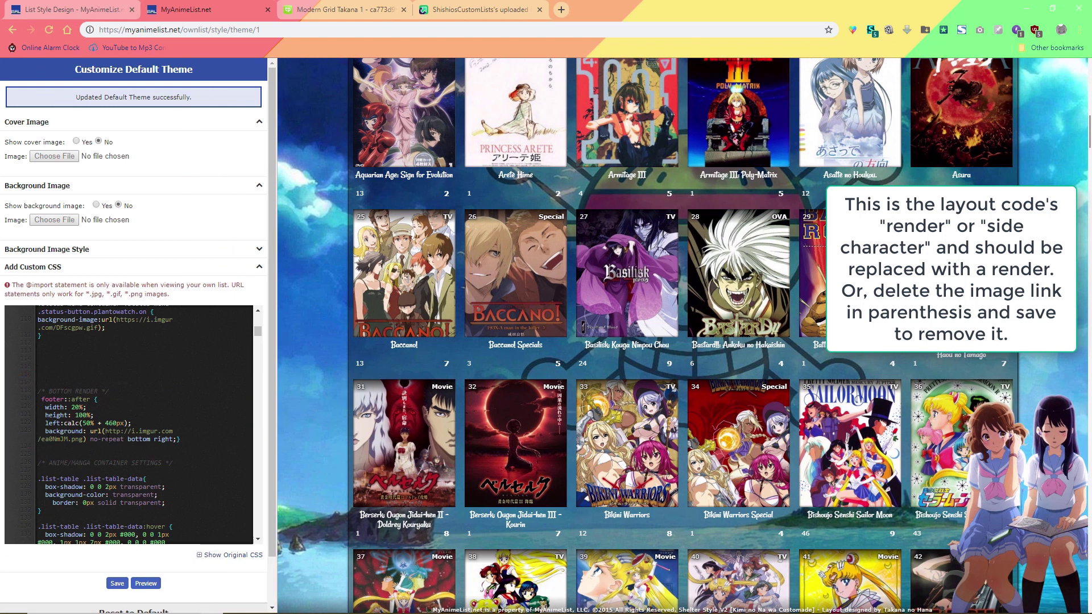
Step: Clear the image link from the BOTTOM RENDER rule and copy the direct link of Imgur's sixth image
{"action": "left_click_drag", "start_coordinate": [83, 439], "coordinate": [113, 430]}
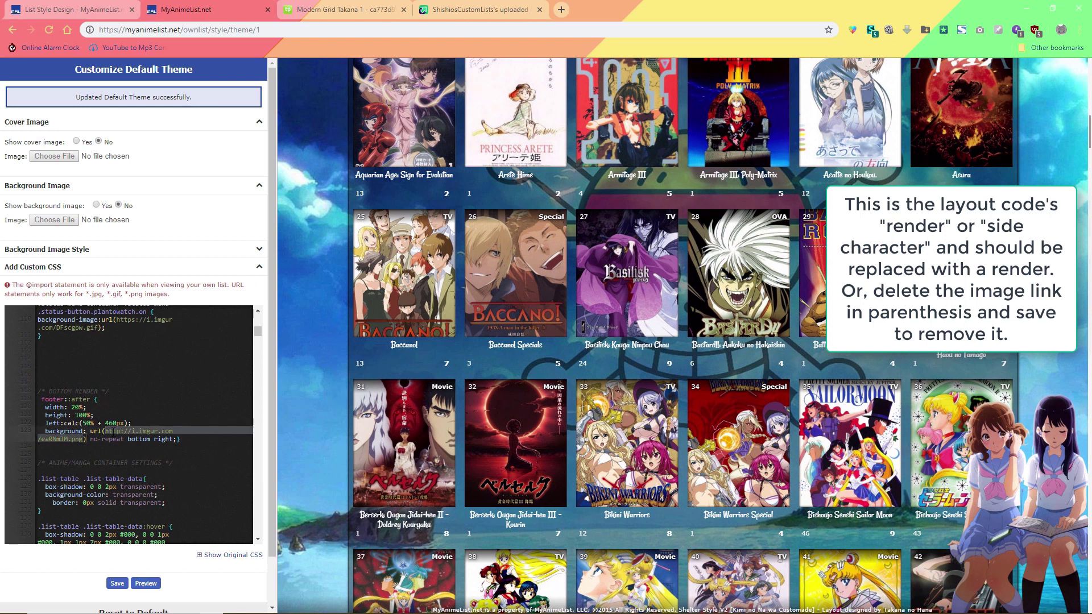
{"action": "key", "text": "BackSpace"}
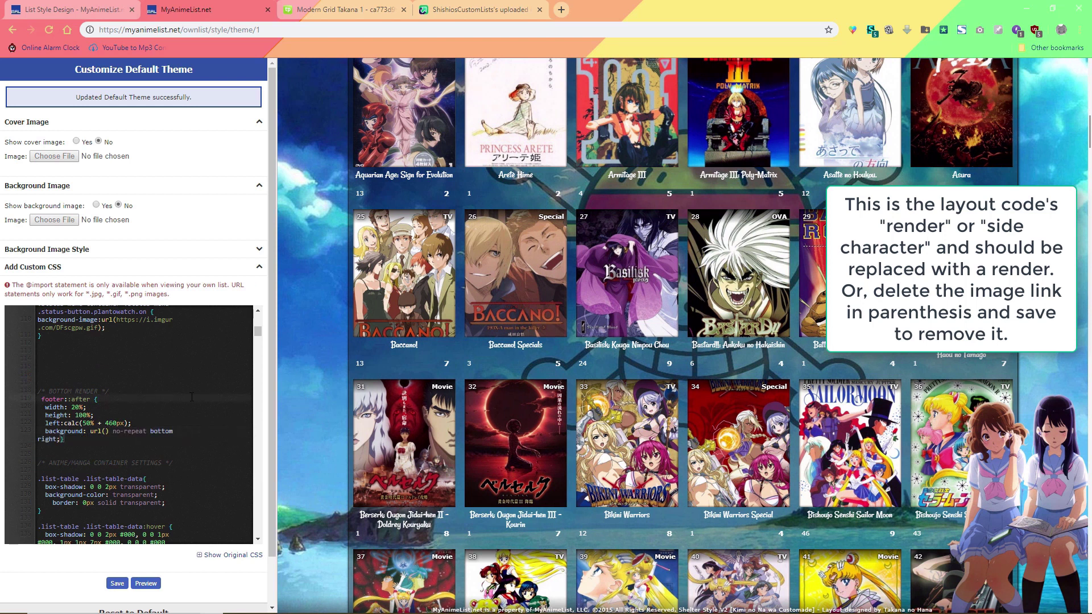
{"action": "left_click", "coordinate": [469, 8]}
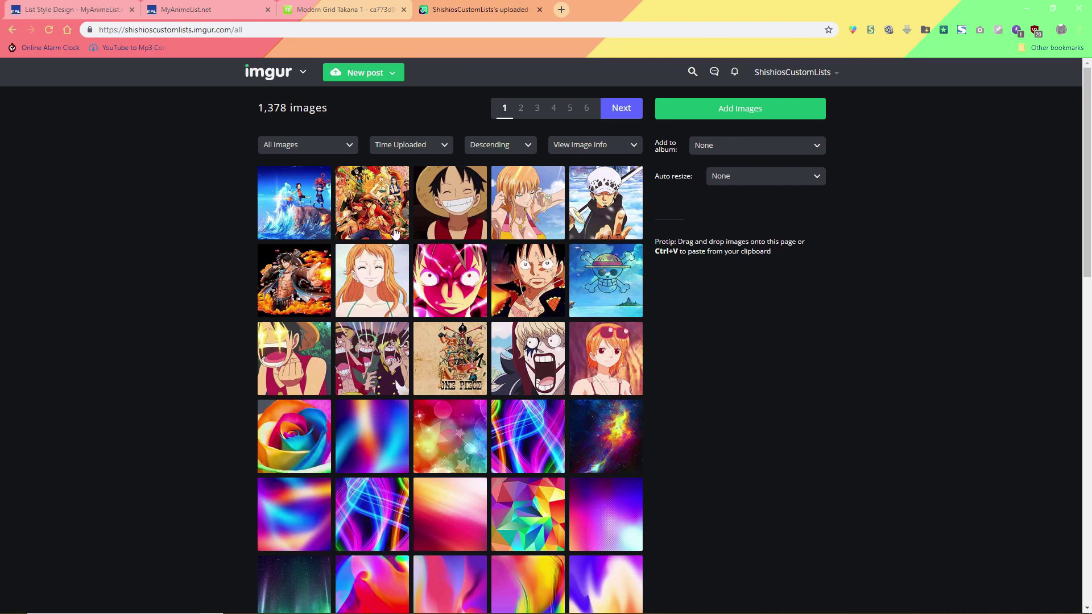
{"action": "left_click", "coordinate": [297, 263]}
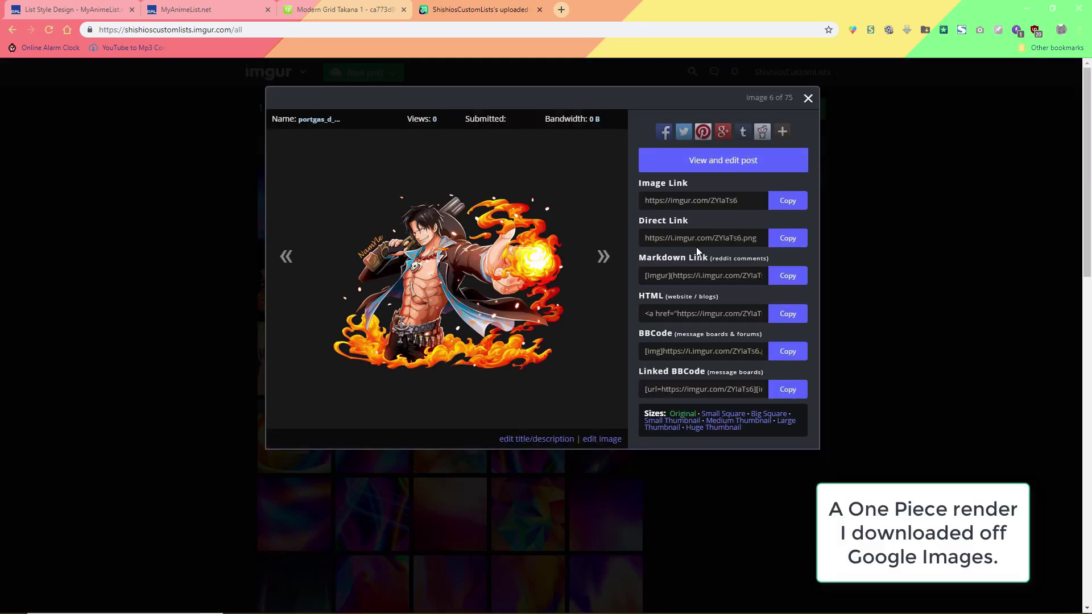
{"action": "left_click", "coordinate": [715, 237]}
{"action": "left_click", "coordinate": [788, 239]}
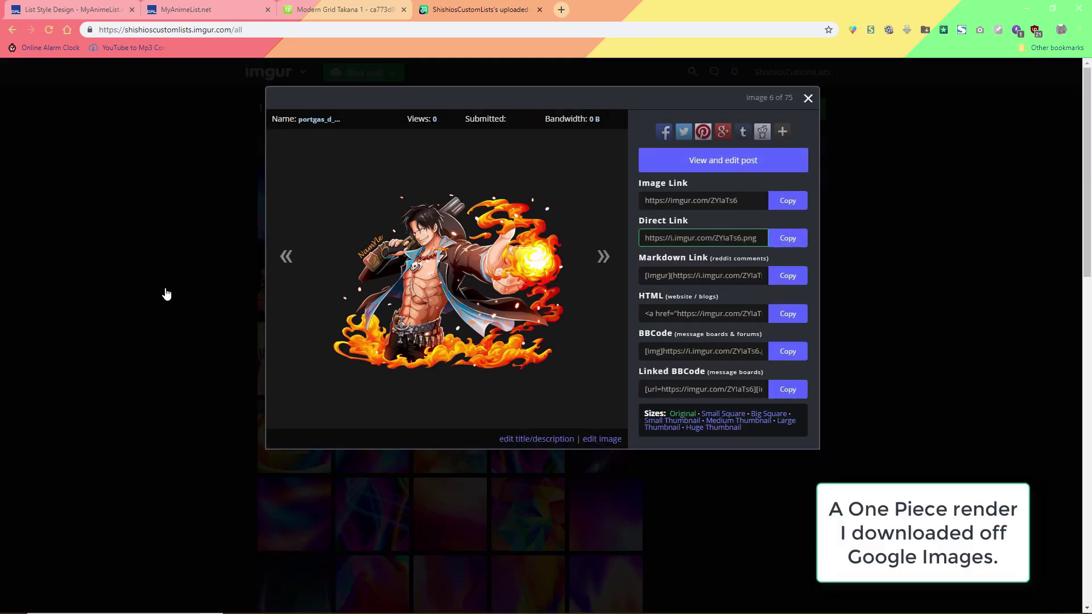
{"action": "left_click", "coordinate": [194, 9]}
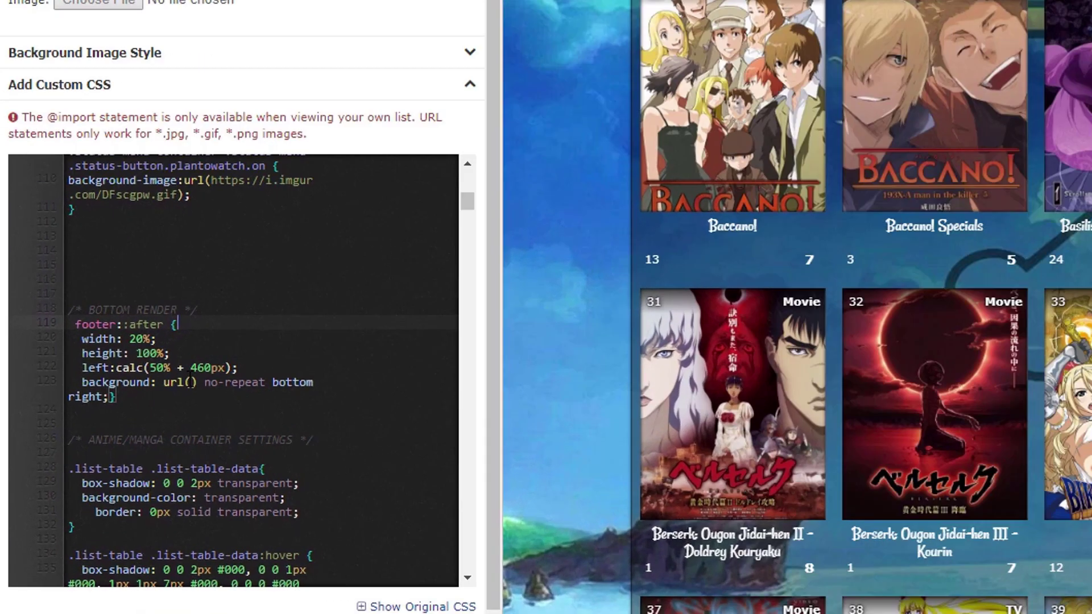
{"action": "left_click", "coordinate": [107, 430]}
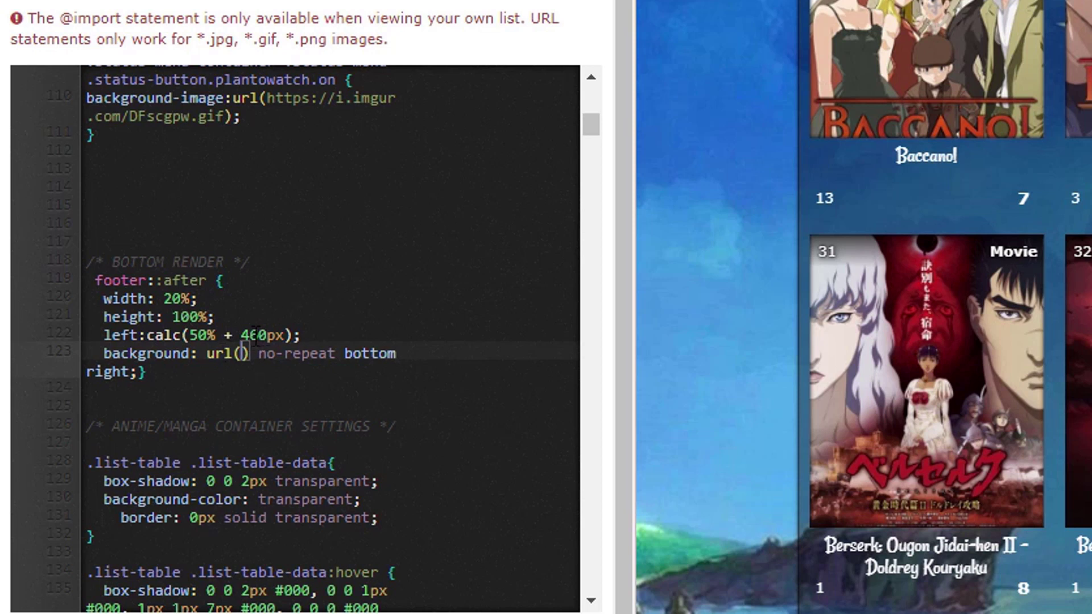
{"action": "key", "text": "ctrl+v"}
{"action": "left_click", "coordinate": [122, 586]}
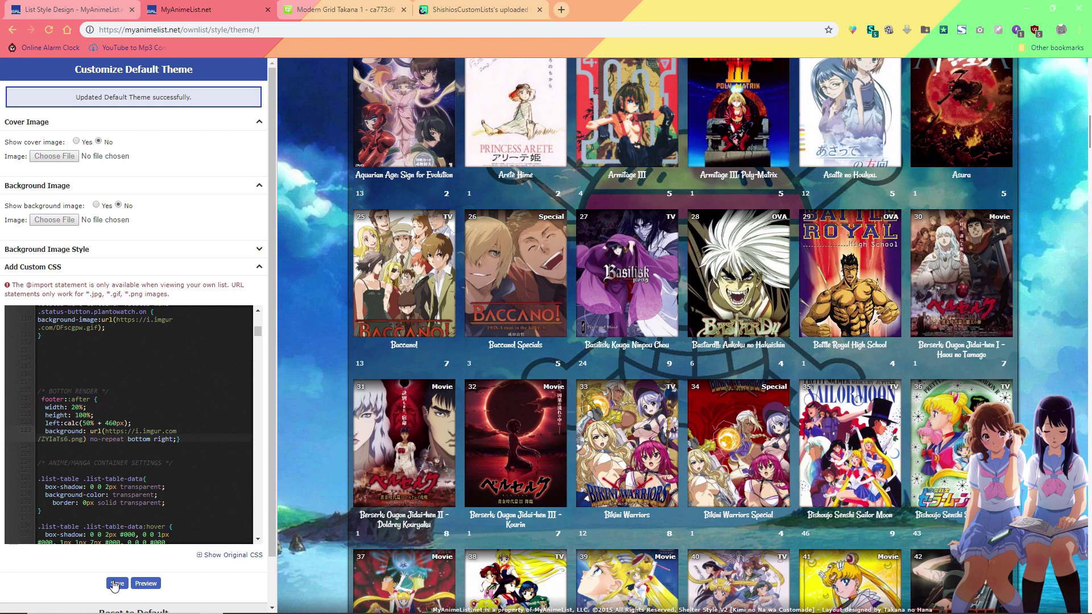
{"action": "left_click", "coordinate": [114, 584]}
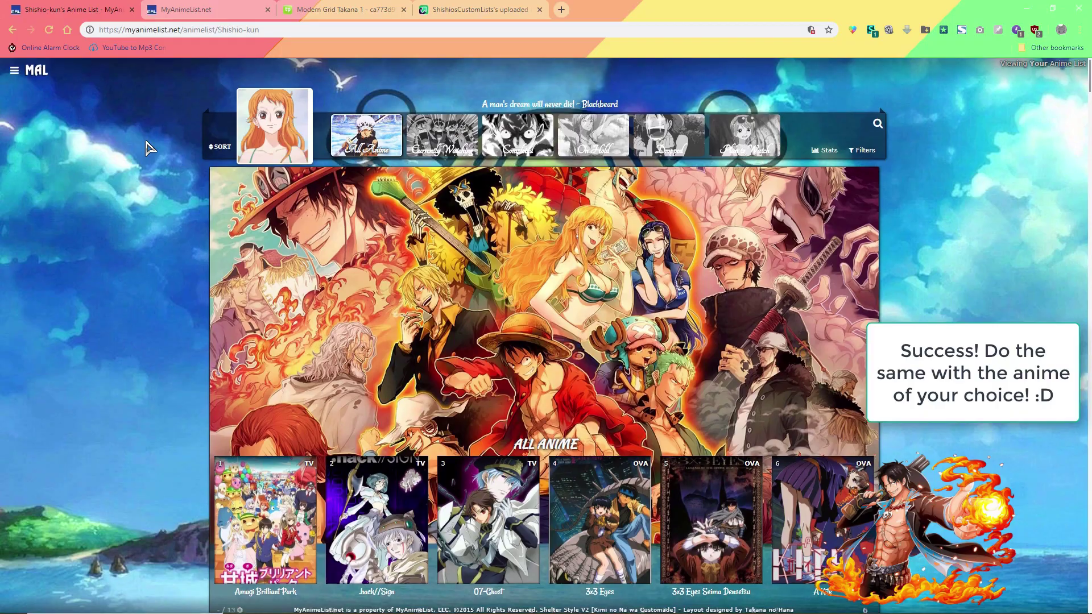
{"action": "scroll", "coordinate": [149, 147], "scroll_direction": "down", "scroll_amount": 4}
{"action": "scroll", "coordinate": [149, 148], "scroll_direction": "down", "scroll_amount": 10}
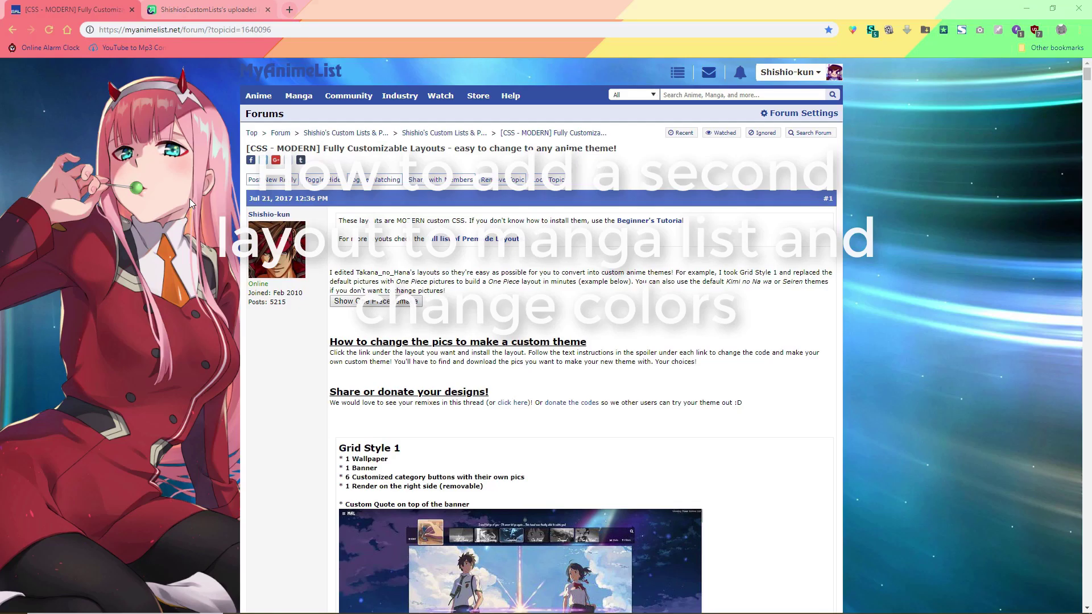
Step: Find the Line Style Simple layout in the customizable layouts forum thread and open its code page
{"action": "scroll", "coordinate": [189, 189], "scroll_direction": "down", "scroll_amount": 20}
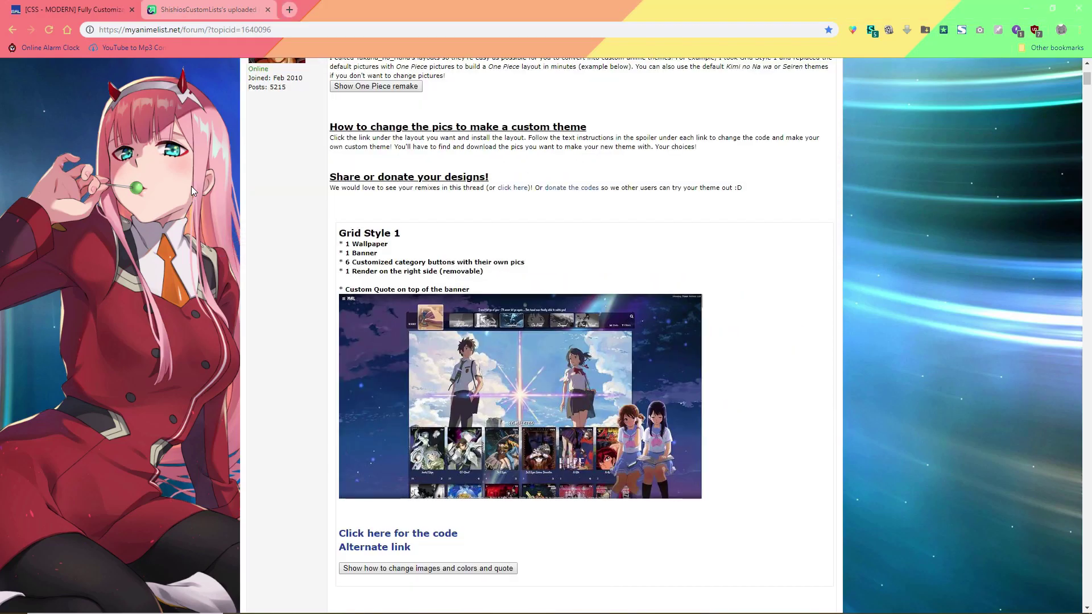
{"action": "scroll", "coordinate": [198, 159], "scroll_direction": "down", "scroll_amount": 15}
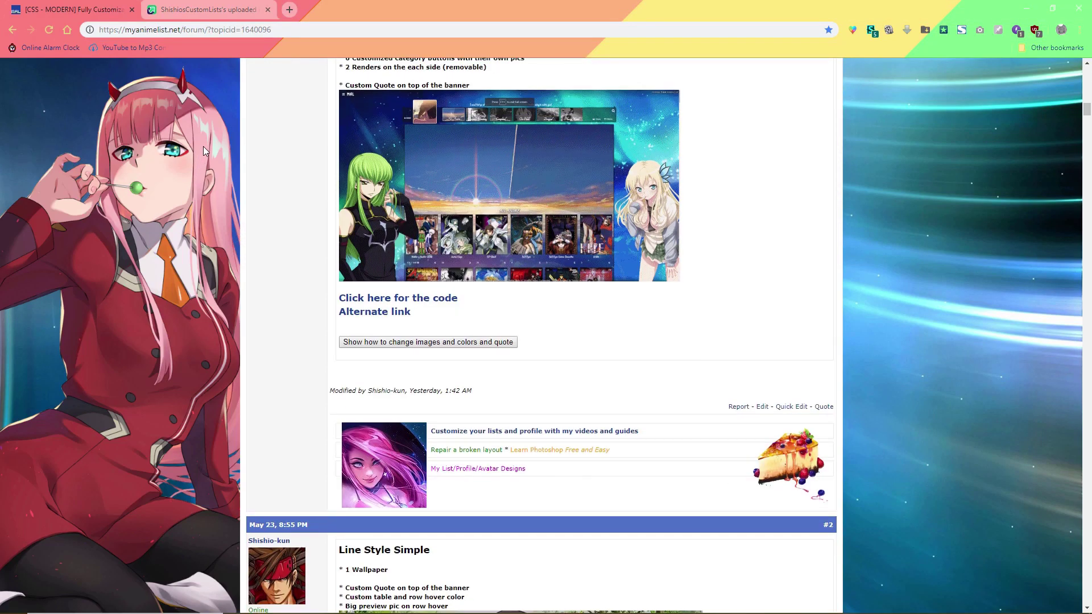
{"action": "scroll", "coordinate": [125, 151], "scroll_direction": "up", "scroll_amount": 3}
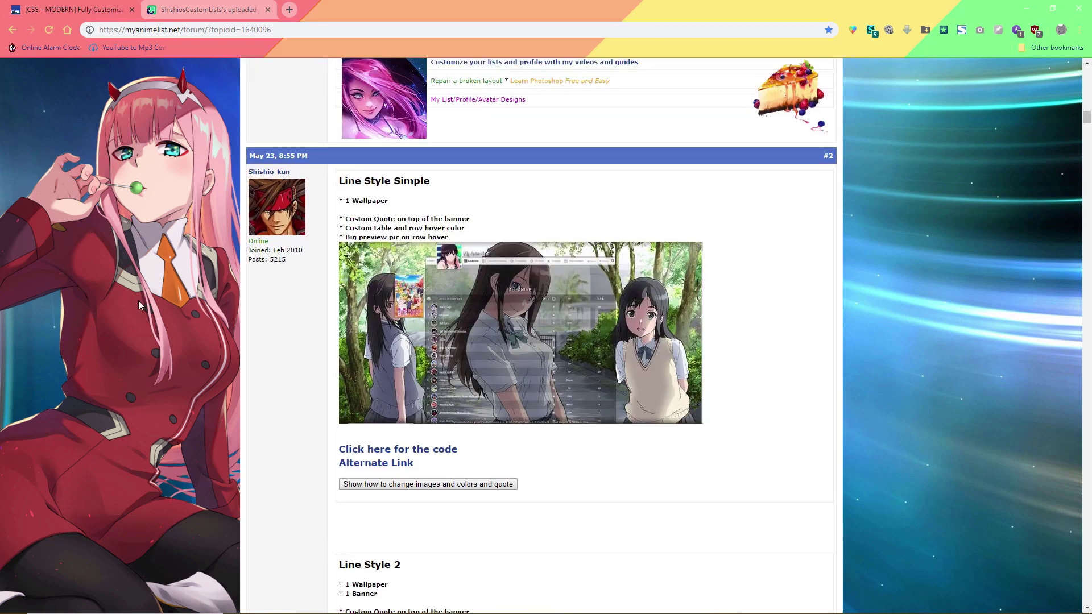
{"action": "scroll", "coordinate": [133, 400], "scroll_direction": "down", "scroll_amount": 2}
{"action": "scroll", "coordinate": [144, 384], "scroll_direction": "up", "scroll_amount": 2}
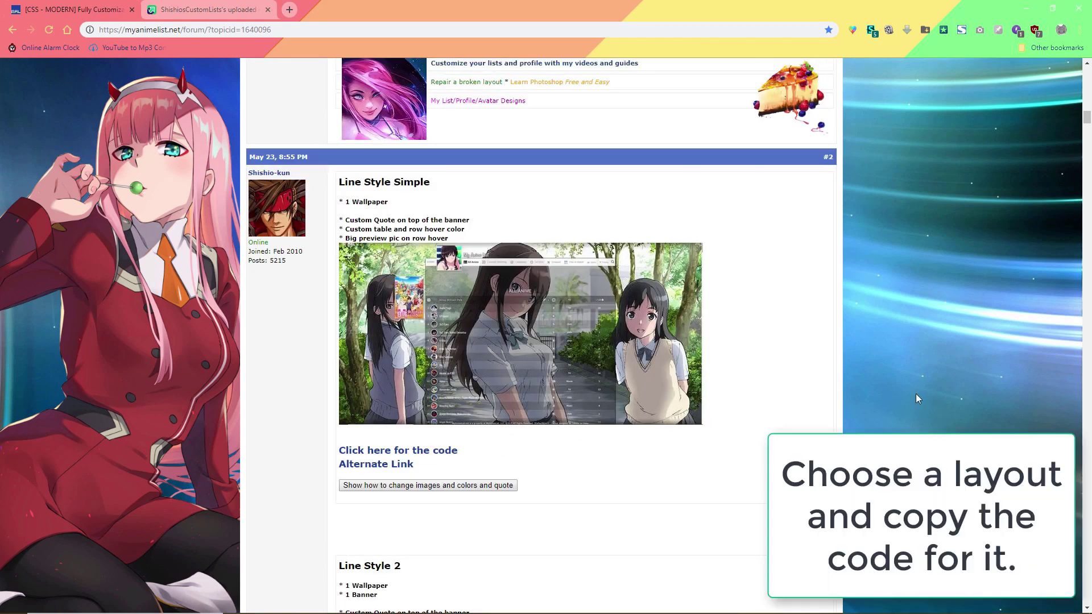
{"action": "left_click", "coordinate": [435, 452]}
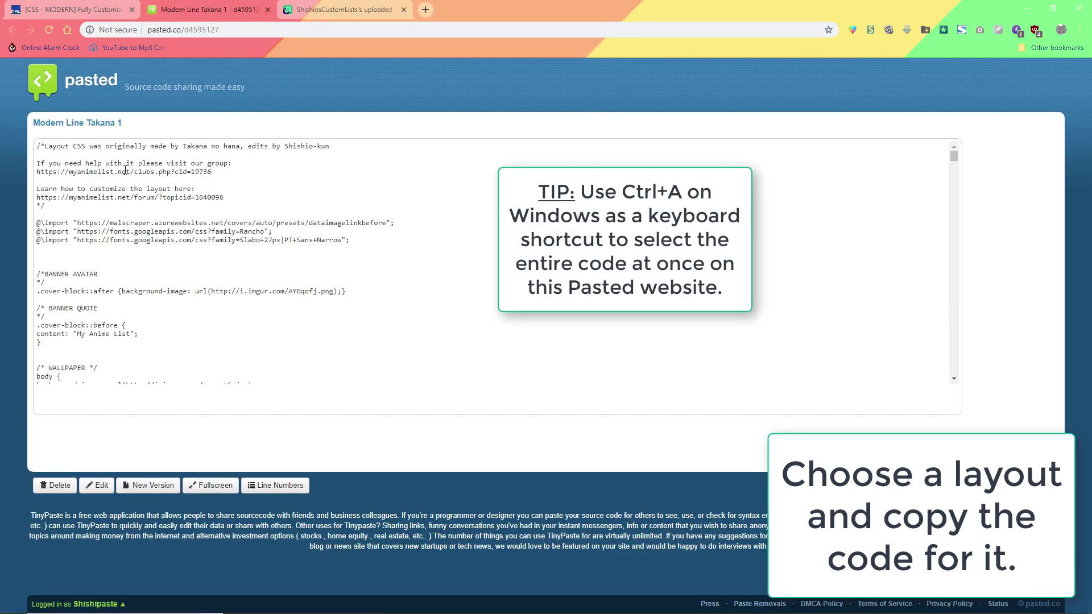
Step: Copy the entire Modern Line Takana 1 layout code
{"action": "key", "text": "ctrl+a"}
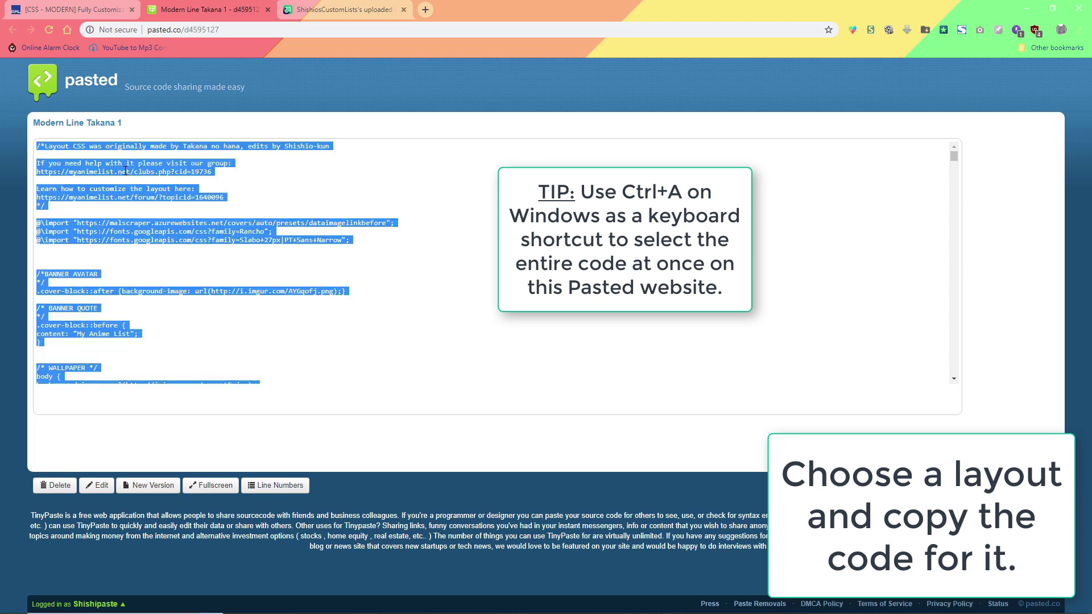
{"action": "right_click", "coordinate": [125, 171]}
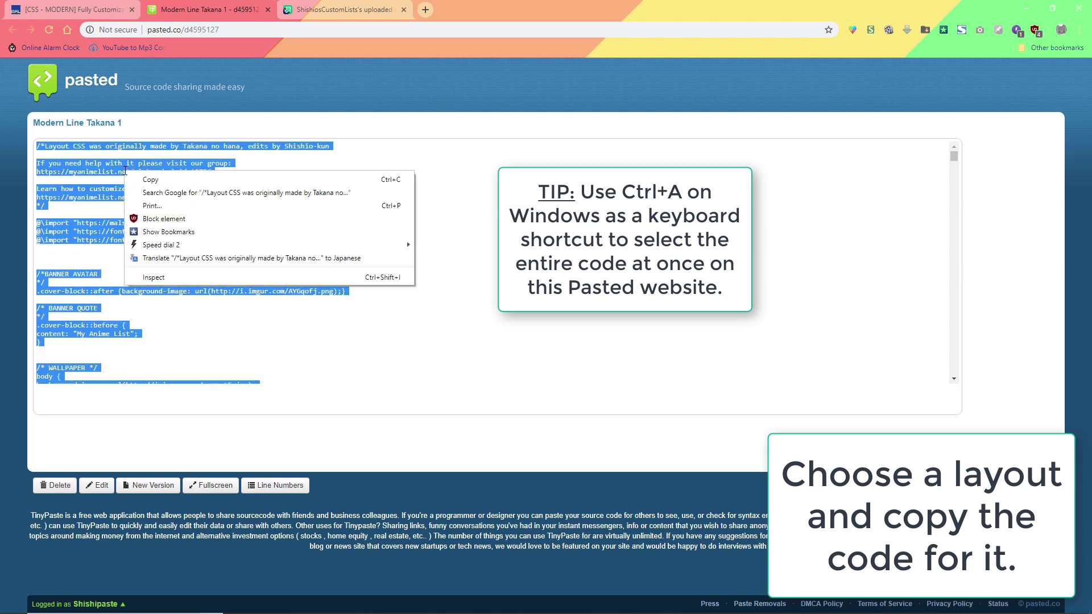
{"action": "left_click", "coordinate": [196, 180]}
{"action": "left_click", "coordinate": [157, 182]}
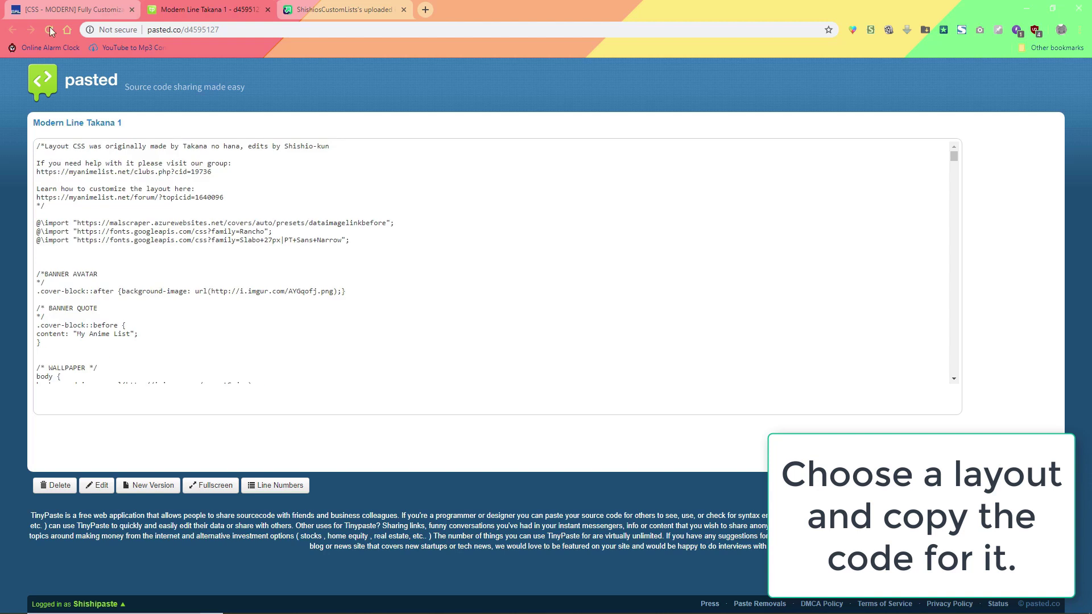
Step: Return to the MyAnimeList forum thread and go through List Settings to the List Style Design page
{"action": "left_click", "coordinate": [75, 8]}
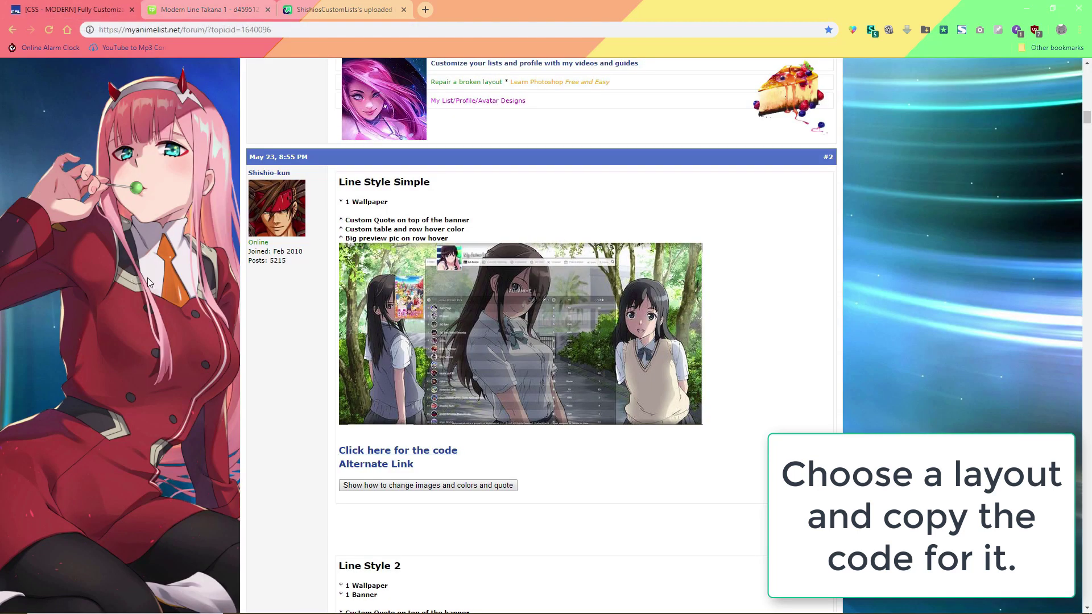
{"action": "scroll", "coordinate": [148, 277], "scroll_direction": "up", "scroll_amount": 20}
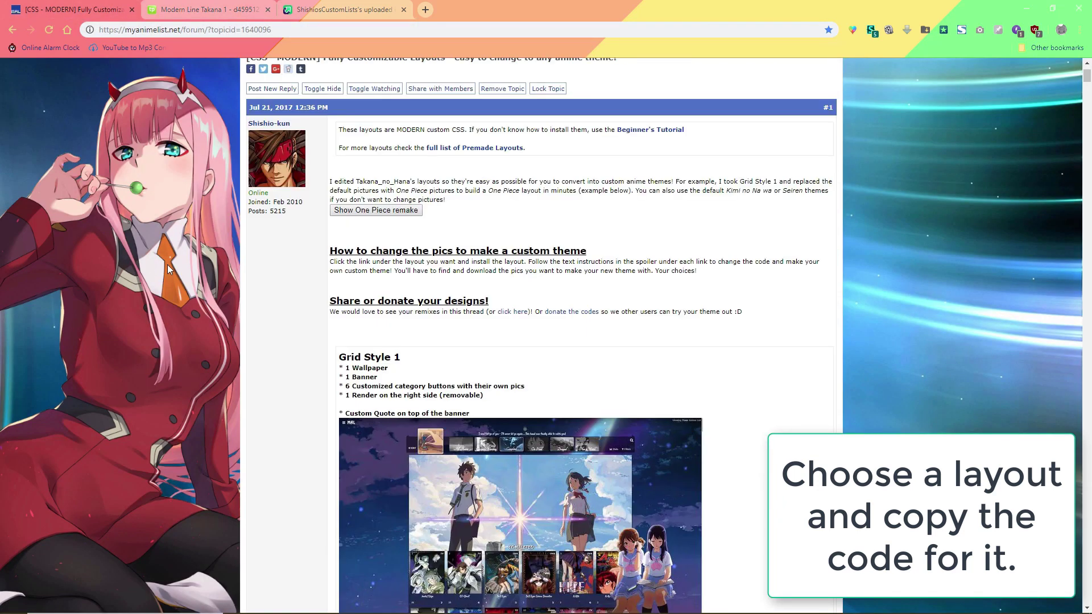
{"action": "scroll", "coordinate": [167, 264], "scroll_direction": "up", "scroll_amount": 2}
{"action": "left_click", "coordinate": [677, 72]}
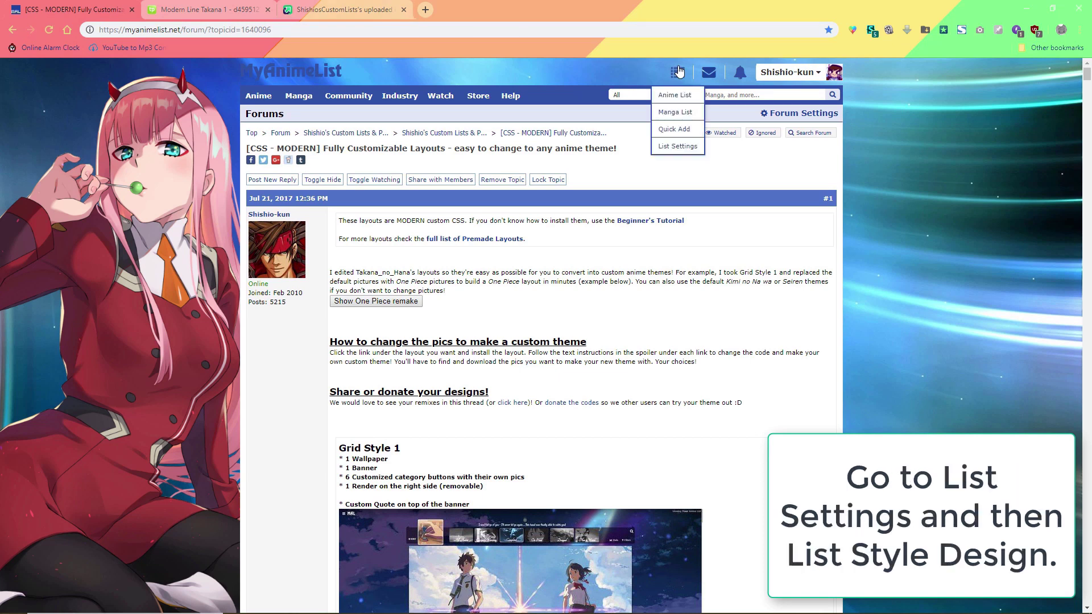
{"action": "left_click", "coordinate": [672, 146]}
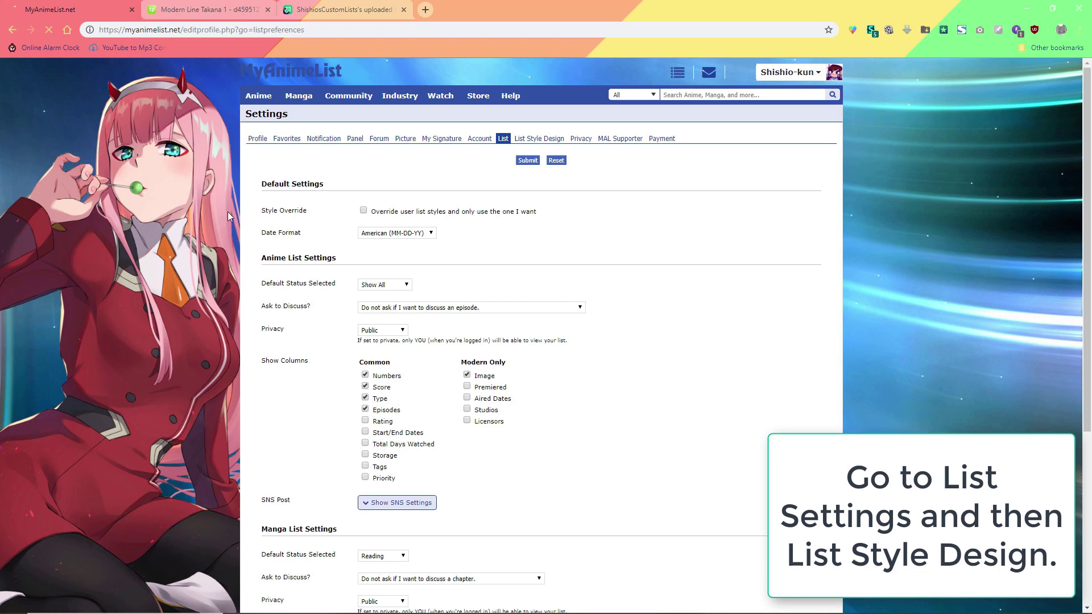
{"action": "left_click", "coordinate": [550, 140]}
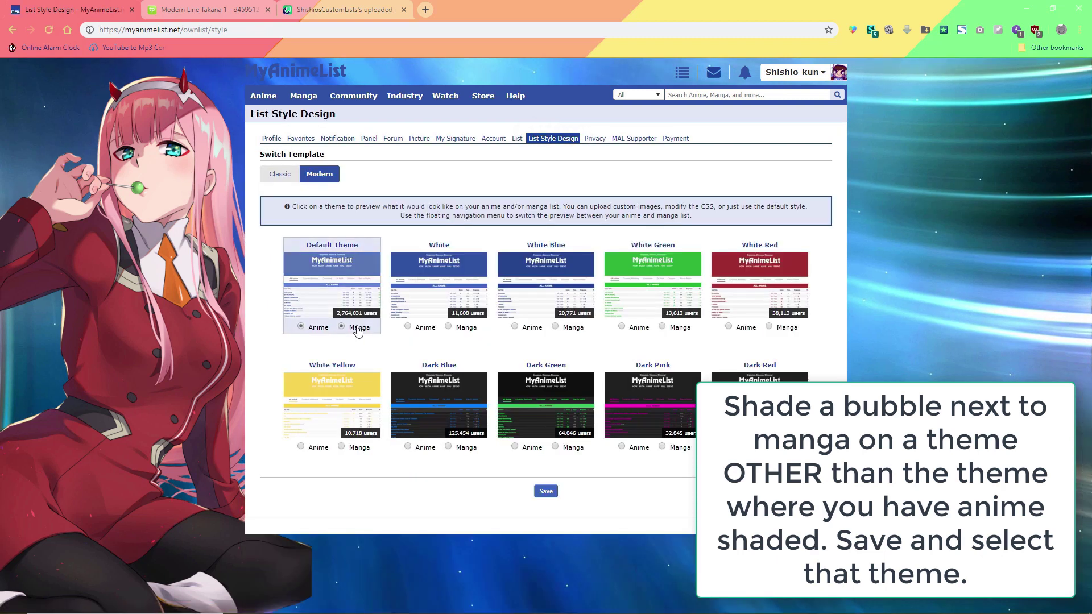
Step: Assign the White theme to the manga list, save the list style and open that theme for customization
{"action": "left_click", "coordinate": [455, 331]}
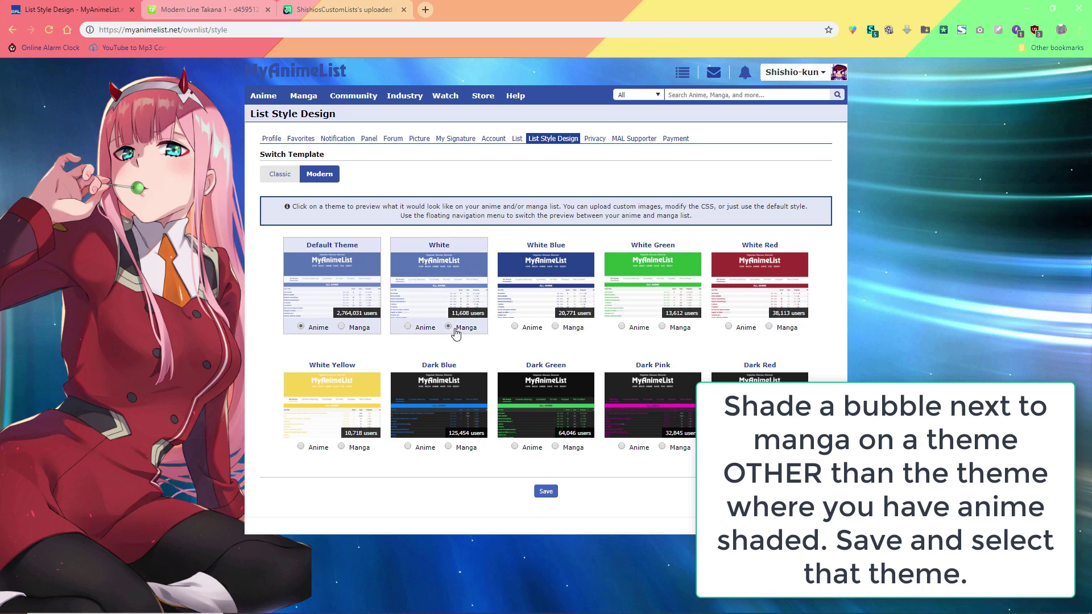
{"action": "left_click", "coordinate": [543, 492]}
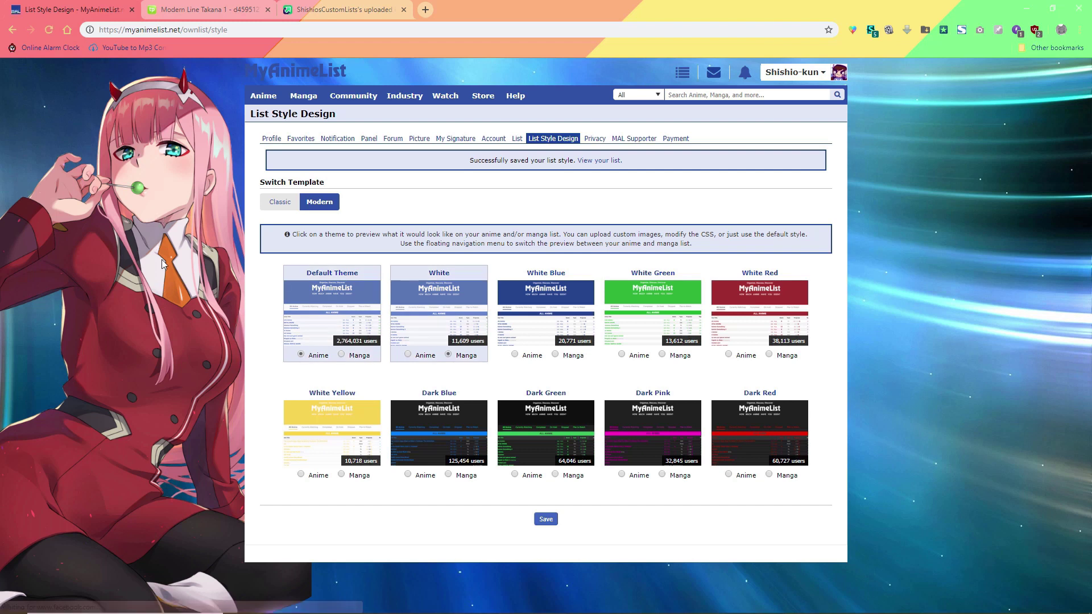
{"action": "left_click", "coordinate": [423, 311]}
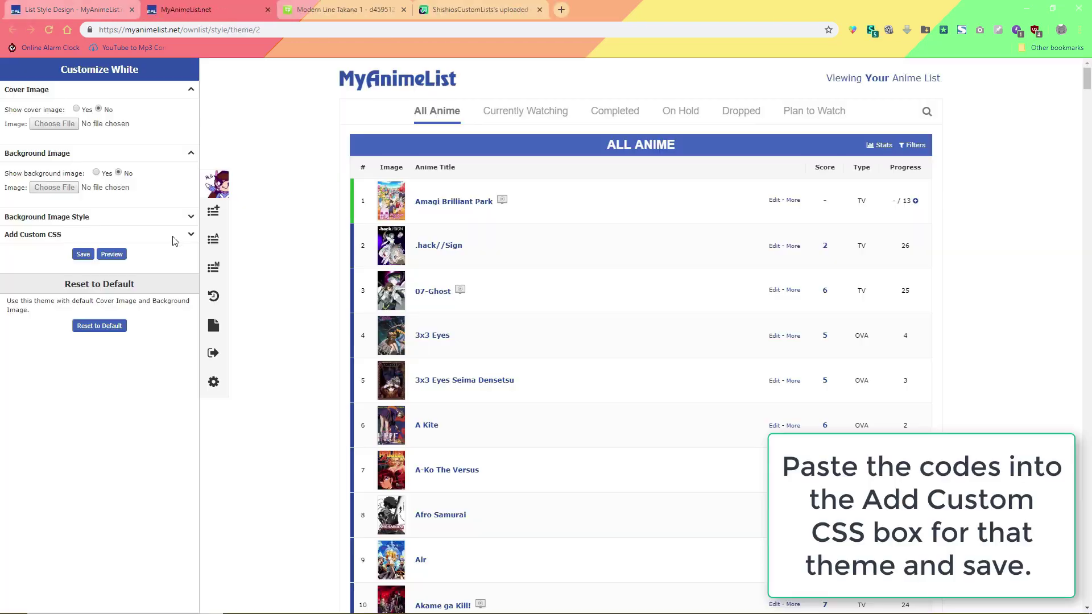
Step: Paste the copied layout code into the White theme's custom CSS and save the theme
{"action": "left_click", "coordinate": [174, 240]}
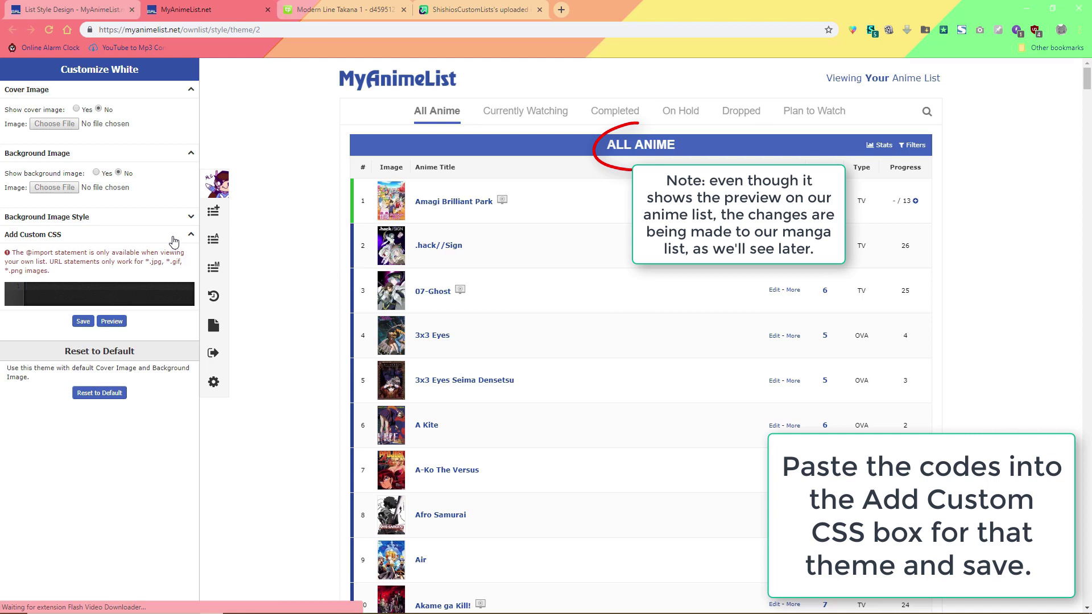
{"action": "right_click", "coordinate": [114, 288]}
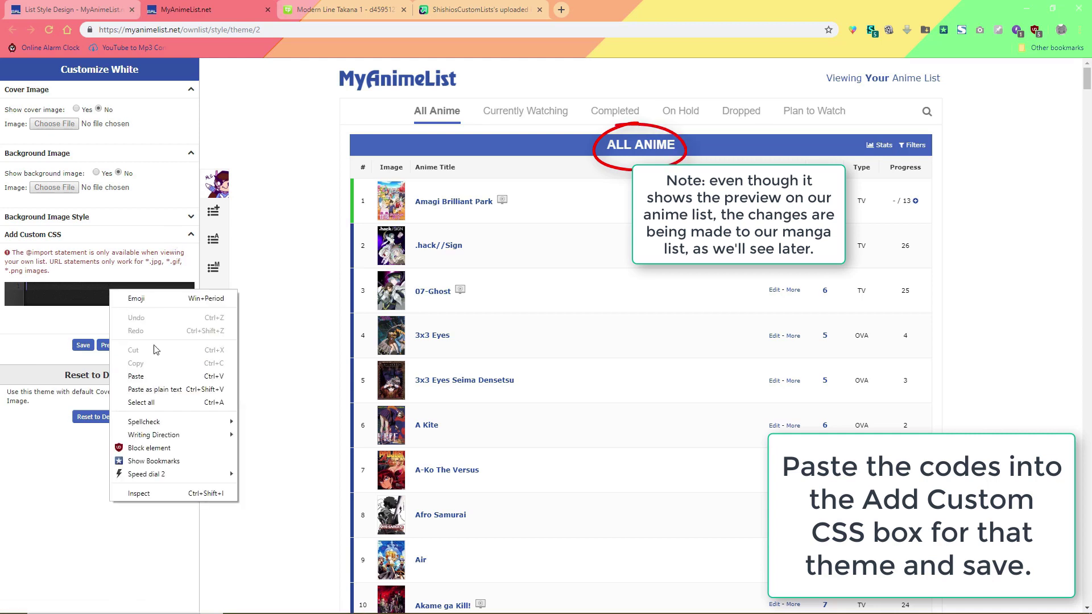
{"action": "left_click", "coordinate": [146, 378]}
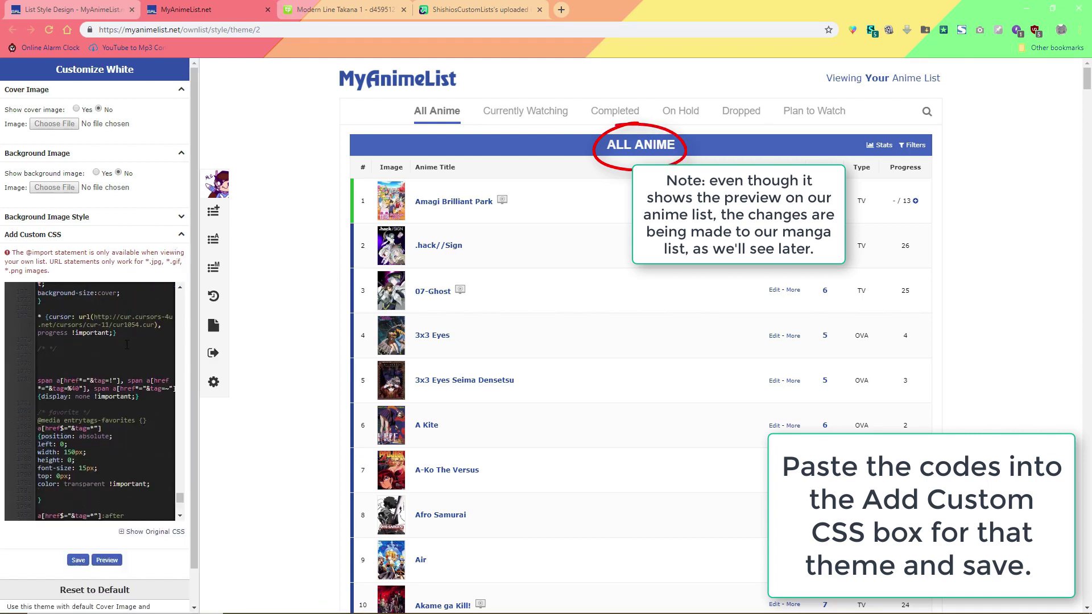
{"action": "left_click", "coordinate": [78, 560]}
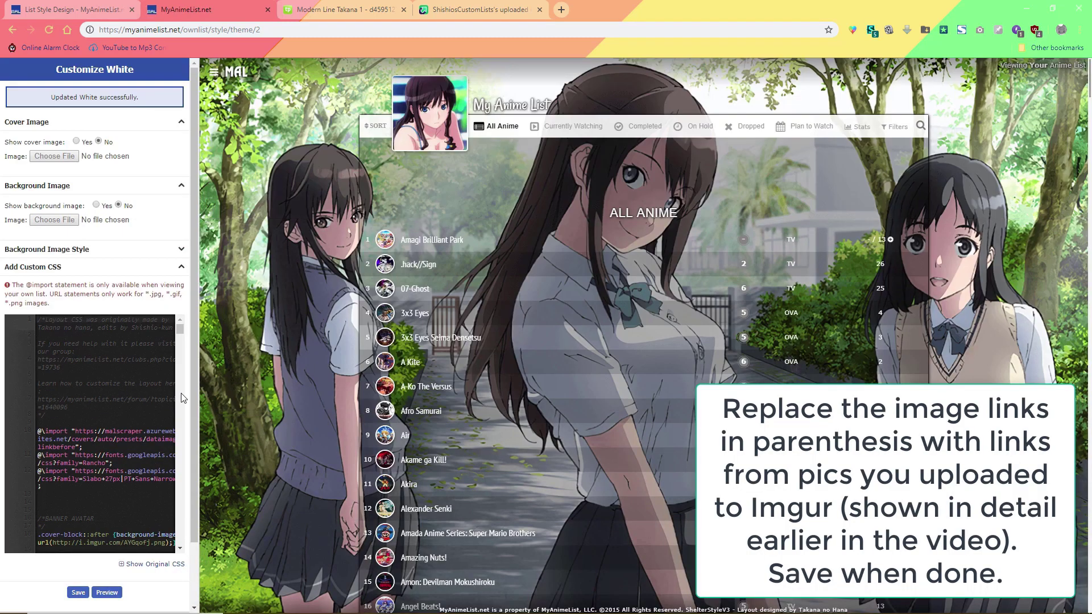
Step: Widen the theme settings pane and find the BANNER AVATAR and WALLPAPER rules in the custom CSS
{"action": "left_click_drag", "start_coordinate": [230, 398], "coordinate": [367, 398]}
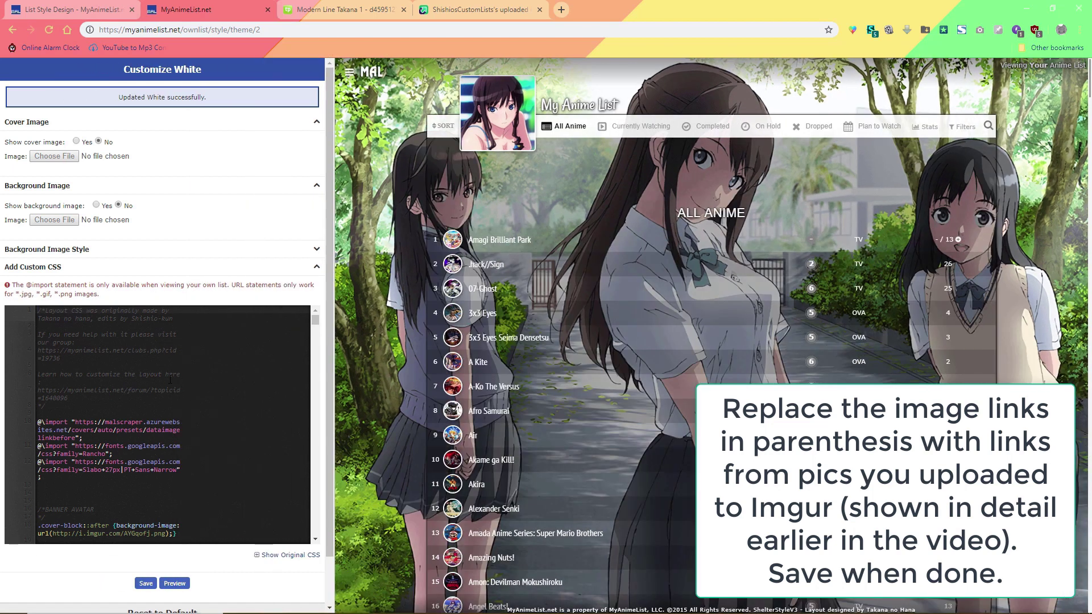
{"action": "scroll", "coordinate": [168, 379], "scroll_direction": "down", "scroll_amount": 4}
{"action": "scroll", "coordinate": [168, 379], "scroll_direction": "down", "scroll_amount": 1}
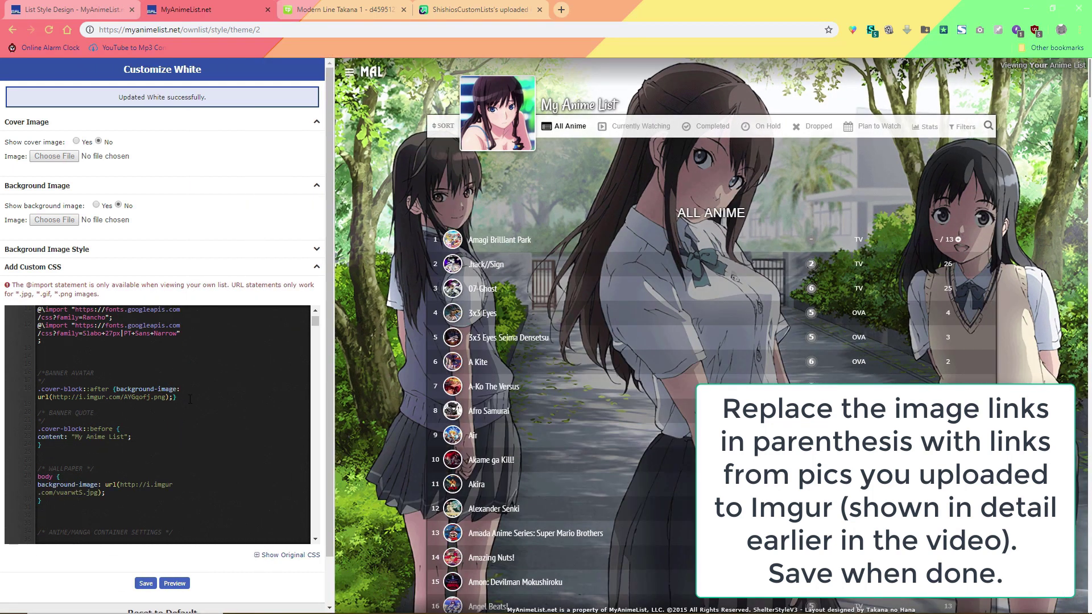
Step: Switch to Imgur and copy the original GIF link of the uploaded orange-haired girl with sunglasses on her head
{"action": "left_click", "coordinate": [478, 9]}
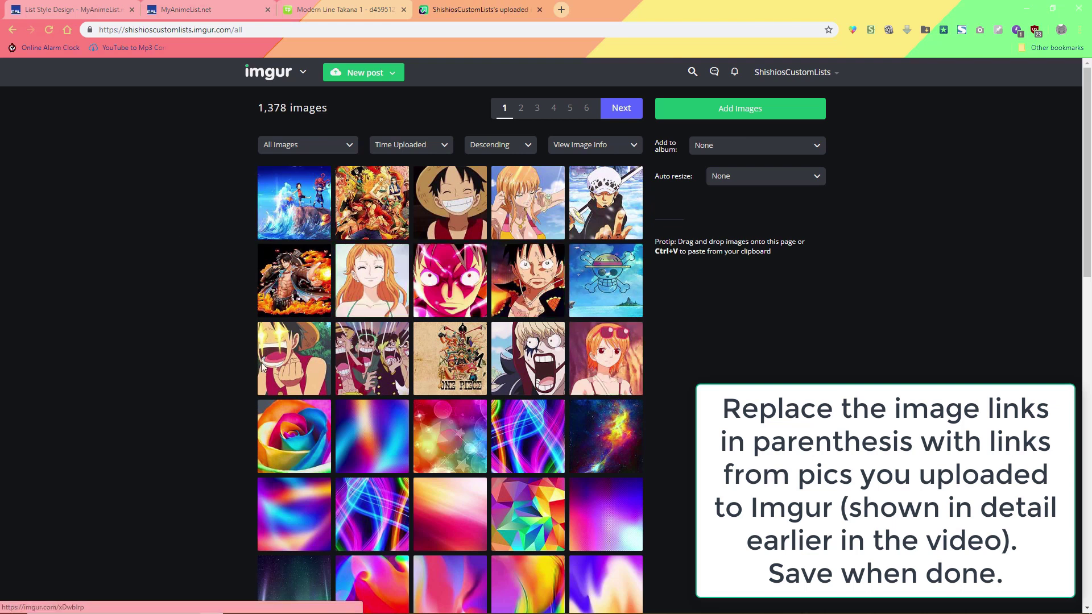
{"action": "left_click", "coordinate": [528, 375]}
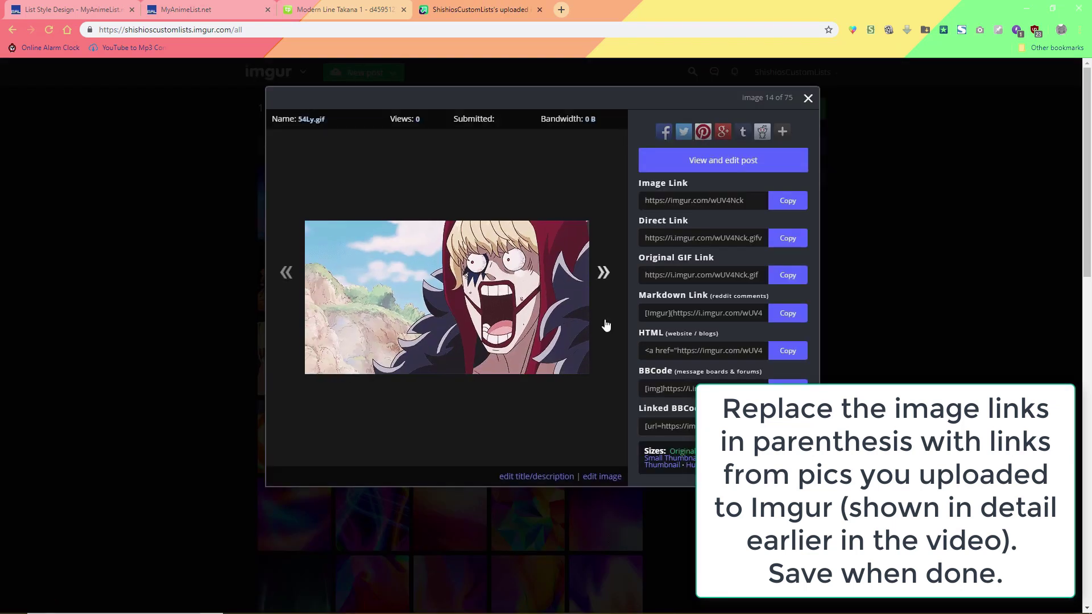
{"action": "left_click", "coordinate": [139, 353]}
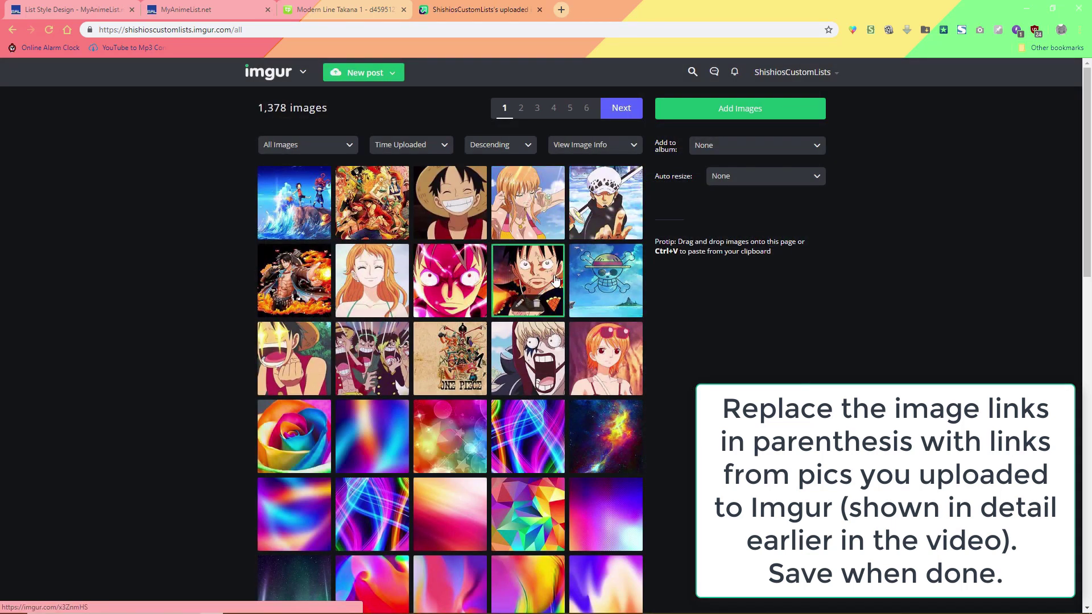
{"action": "left_click", "coordinate": [587, 342]}
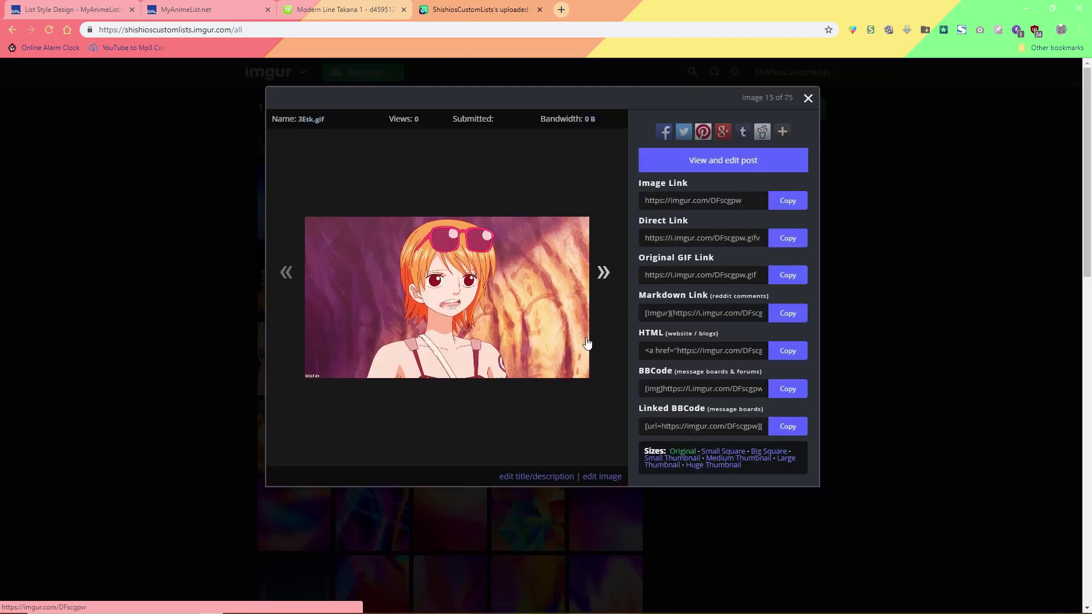
{"action": "left_click", "coordinate": [787, 274]}
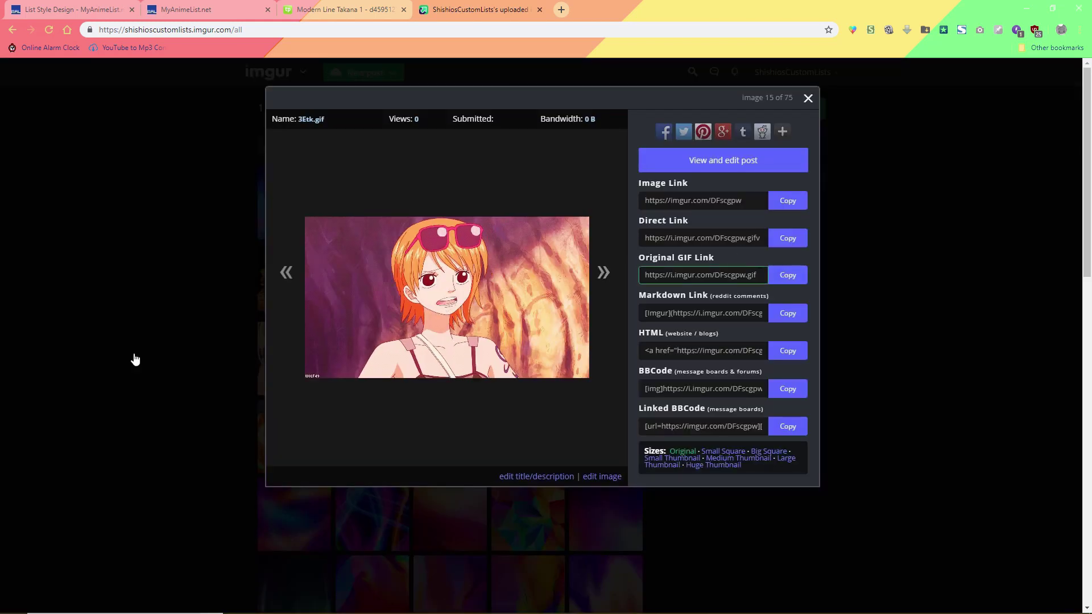
{"action": "left_click", "coordinate": [139, 307]}
{"action": "left_click", "coordinate": [224, 15]}
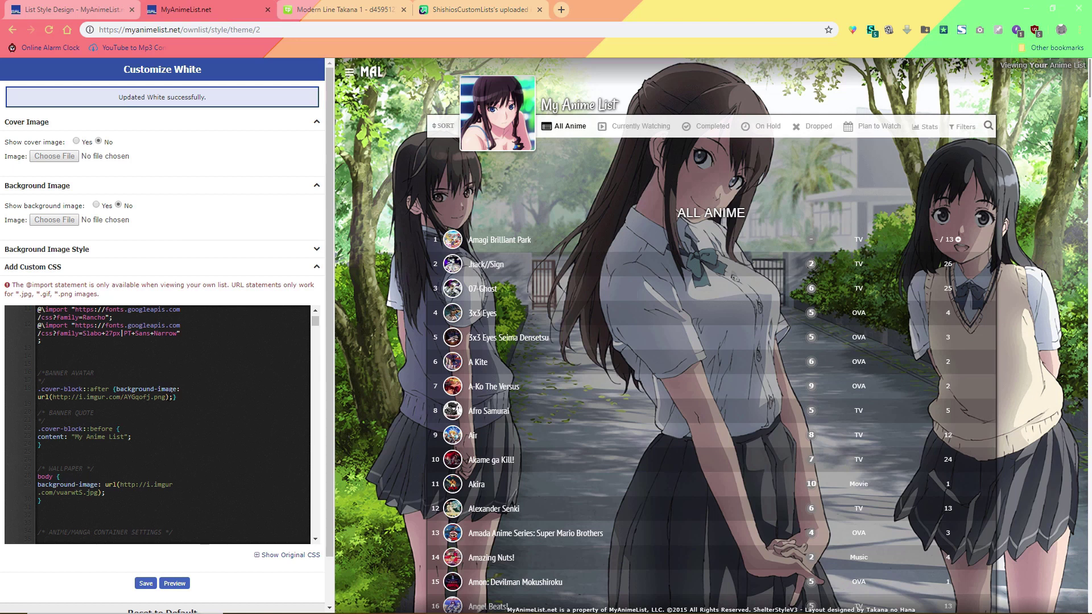
{"action": "left_click_drag", "start_coordinate": [168, 397], "coordinate": [74, 398]}
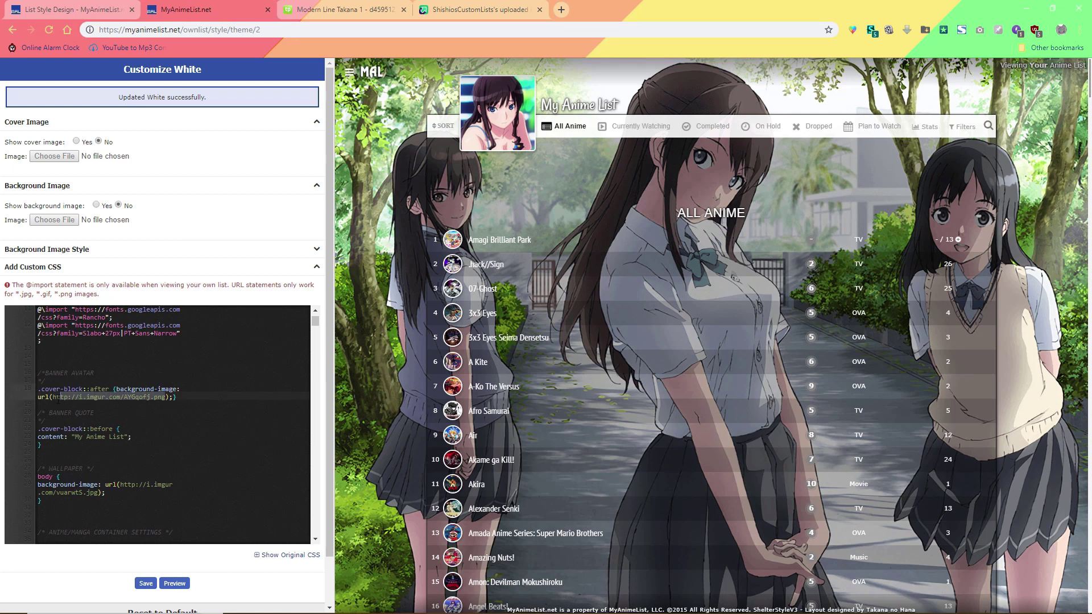
{"action": "right_click", "coordinate": [52, 396]}
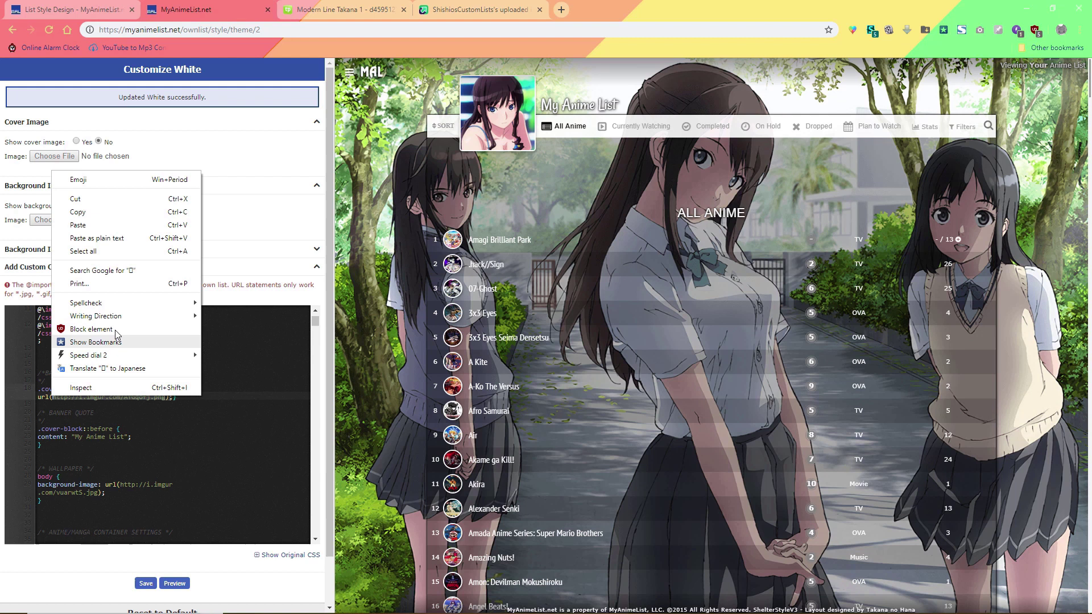
{"action": "left_click", "coordinate": [134, 223]}
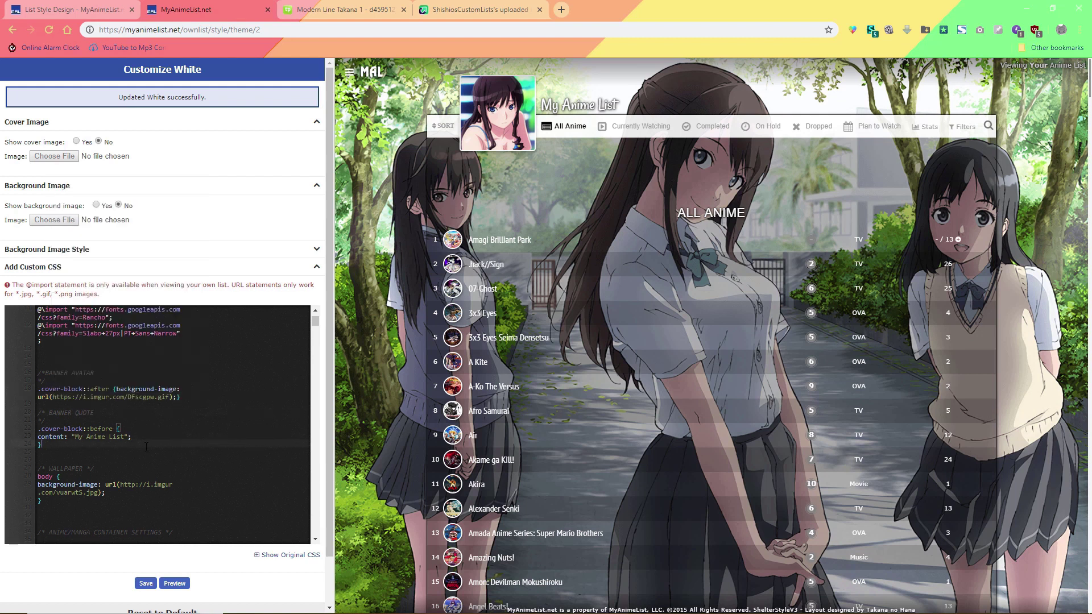
Step: Return to Imgur and copy the direct link of the first uploaded image, the One Piece seaside wallpaper
{"action": "scroll", "coordinate": [146, 447], "scroll_direction": "down", "scroll_amount": 1}
{"action": "left_click", "coordinate": [473, 11]}
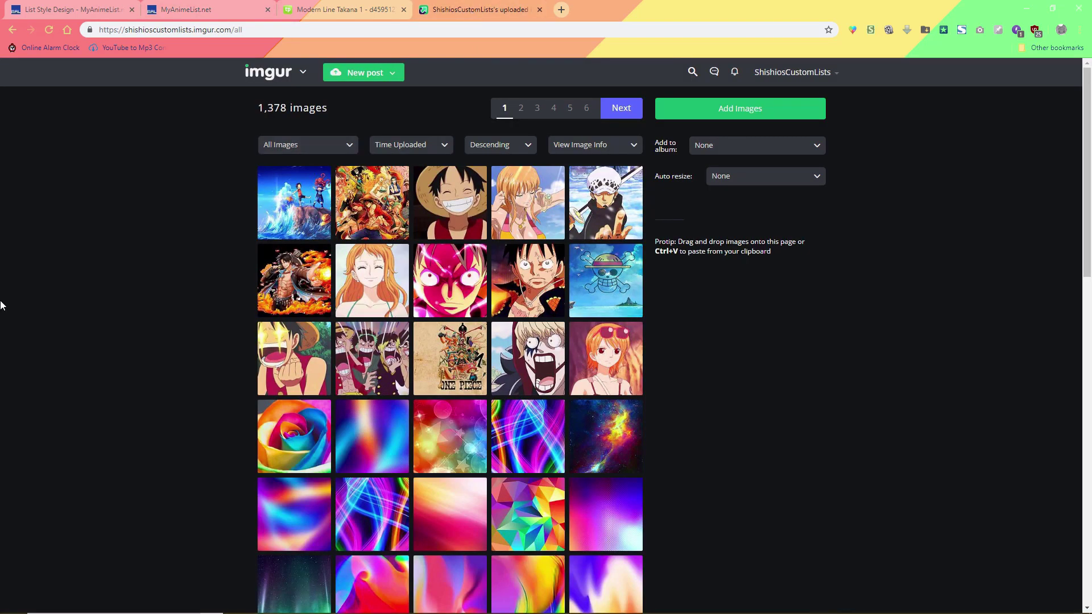
{"action": "left_click", "coordinate": [308, 187]}
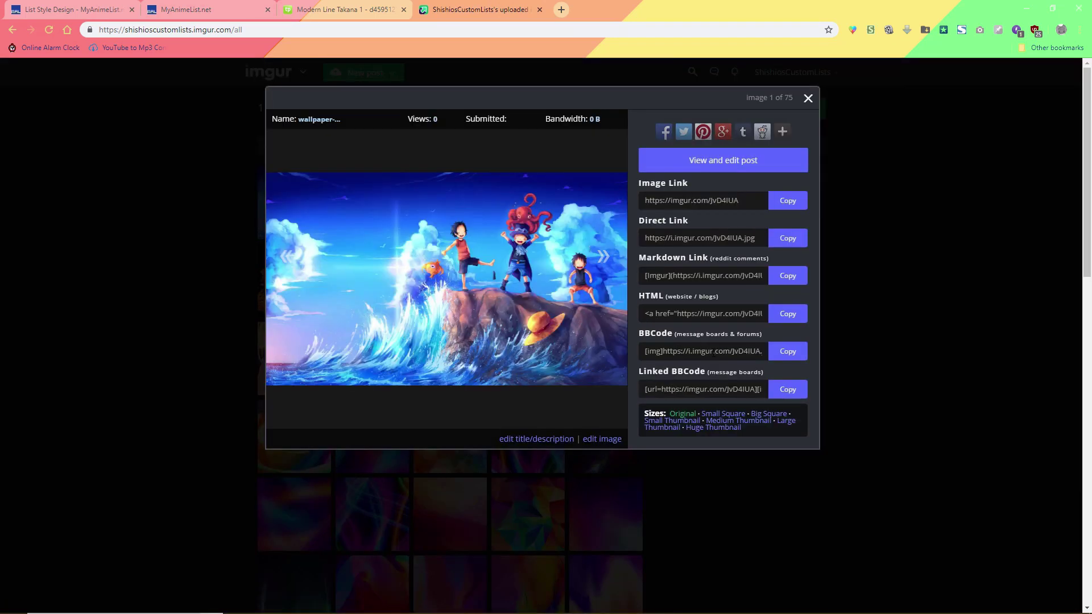
{"action": "left_click", "coordinate": [795, 243]}
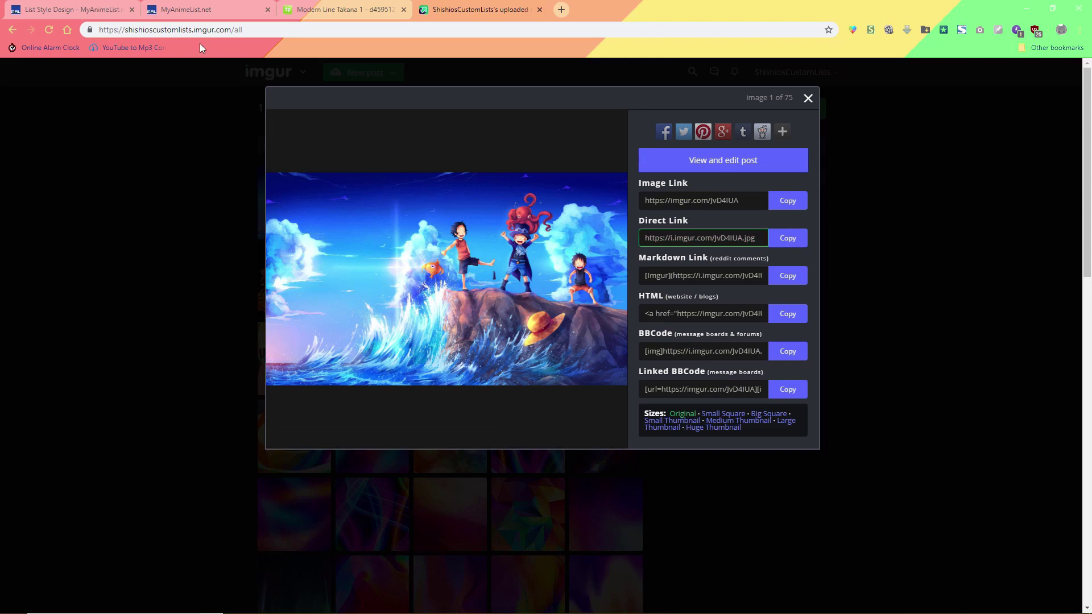
{"action": "left_click", "coordinate": [176, 12]}
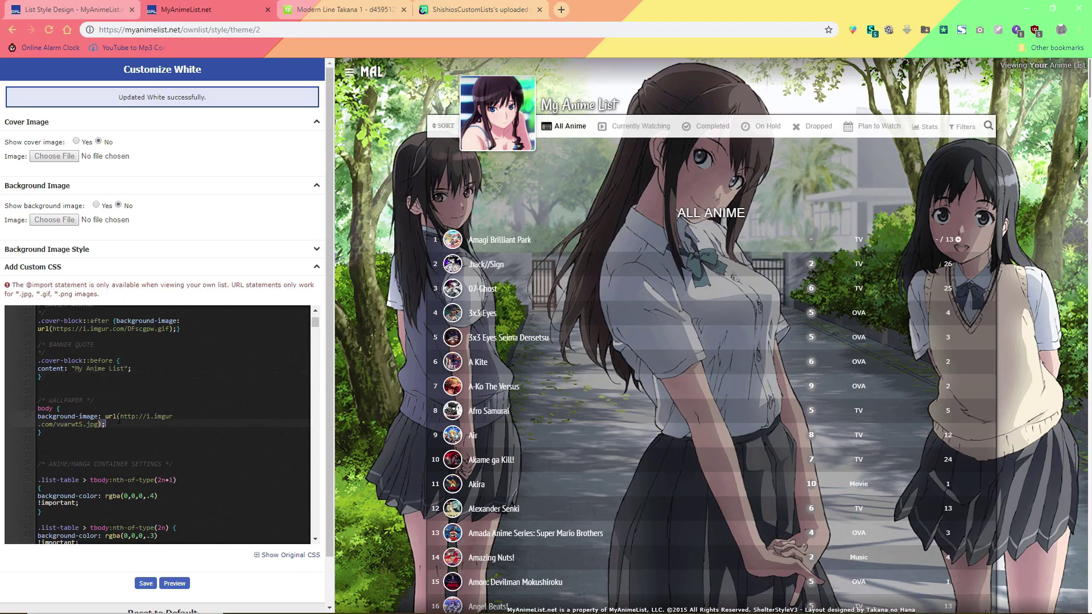
{"action": "left_click_drag", "start_coordinate": [119, 421], "coordinate": [123, 416]}
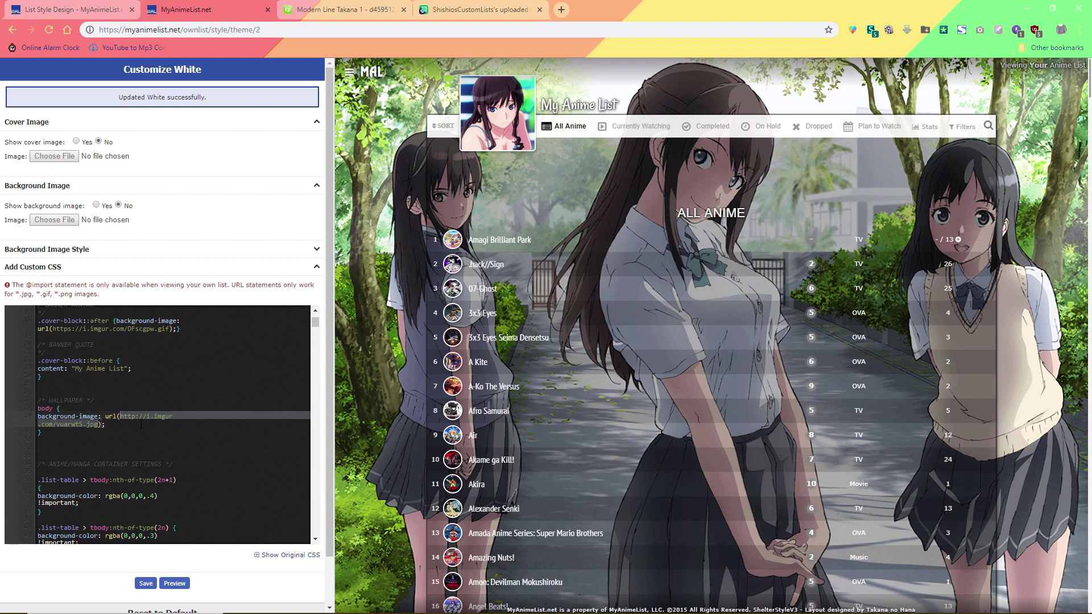
{"action": "key", "text": "ctrl+v"}
{"action": "key", "text": "Down"}
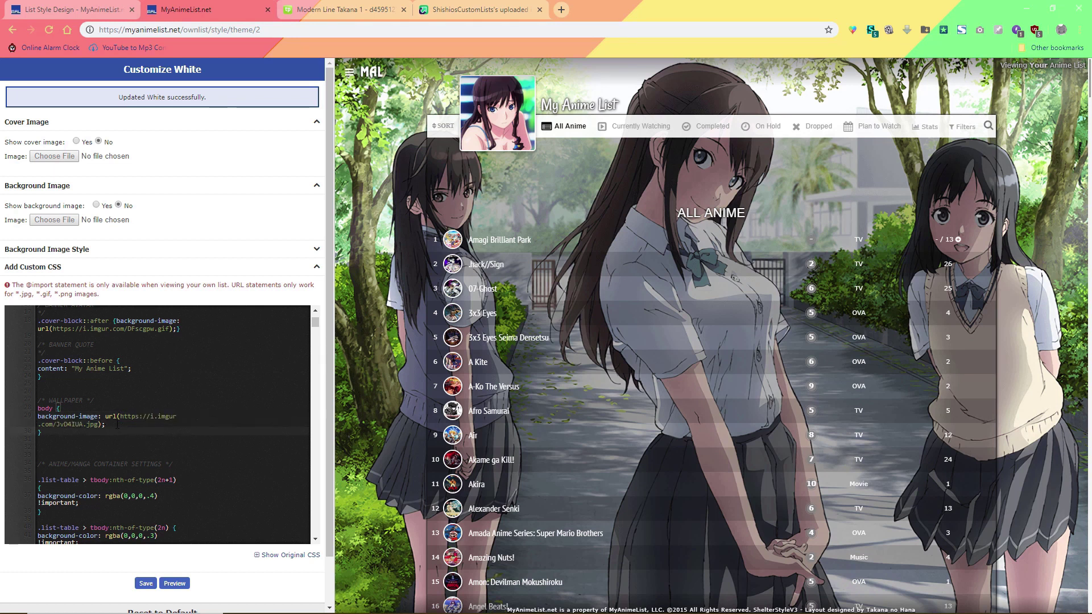
Step: In the container settings, set the blue value to 140 for the nth-of-type(2n+1) rows and 150 for the nth-of-type(2n) rows
{"action": "scroll", "coordinate": [117, 430], "scroll_direction": "down", "scroll_amount": 1}
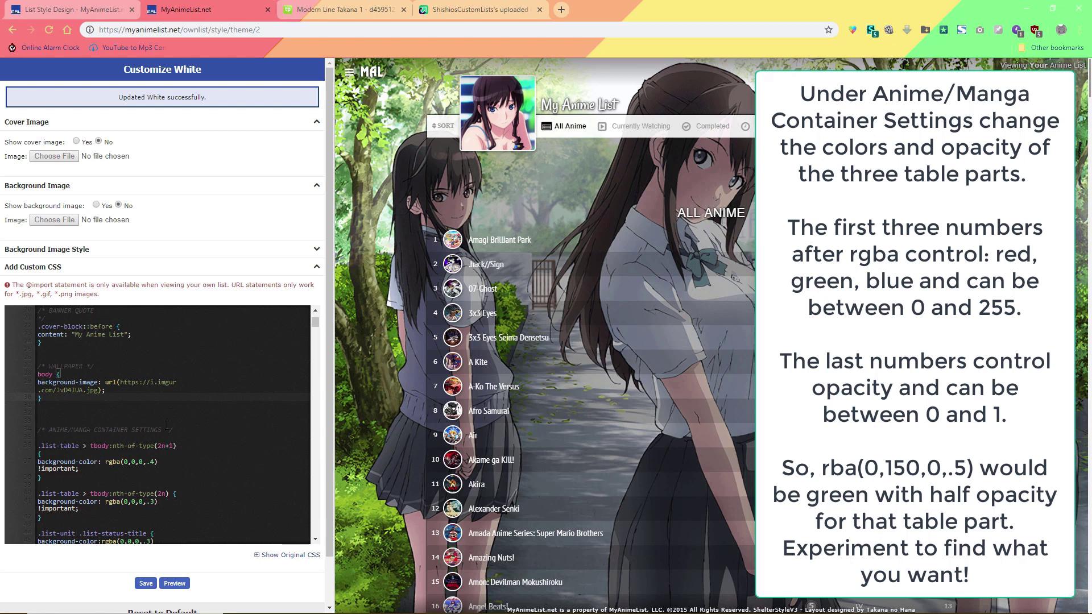
{"action": "scroll", "coordinate": [170, 421], "scroll_direction": "down", "scroll_amount": 1}
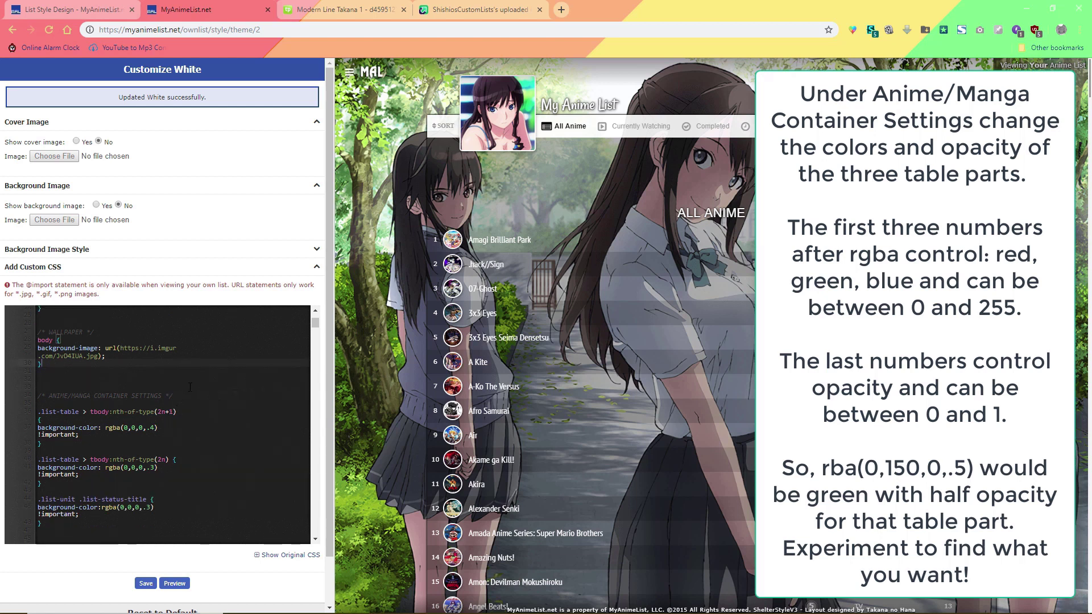
{"action": "scroll", "coordinate": [191, 387], "scroll_direction": "down", "scroll_amount": 1}
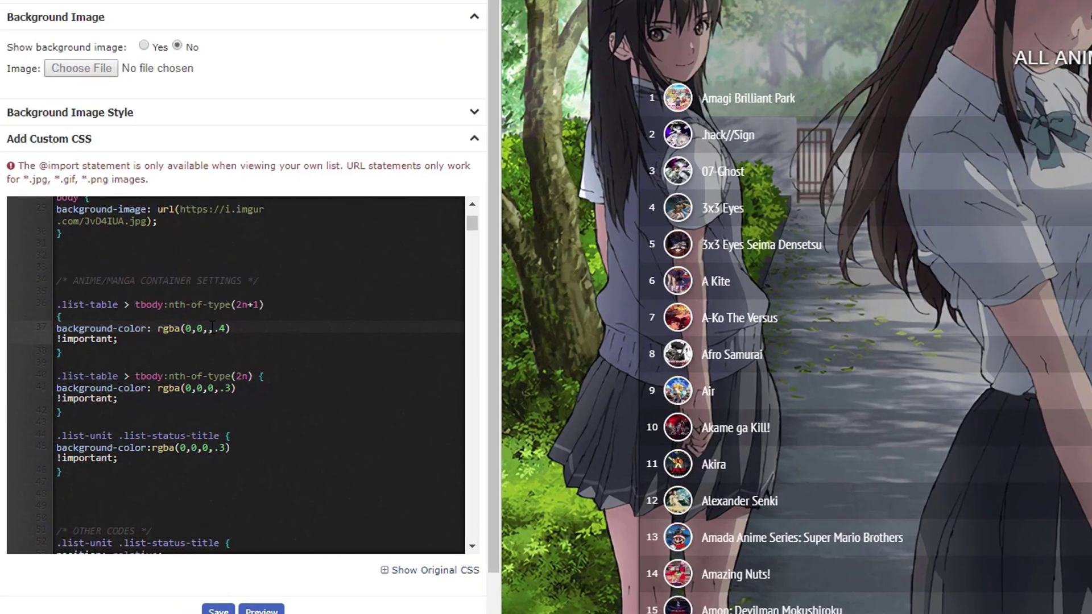
{"action": "type", "text": "140"}
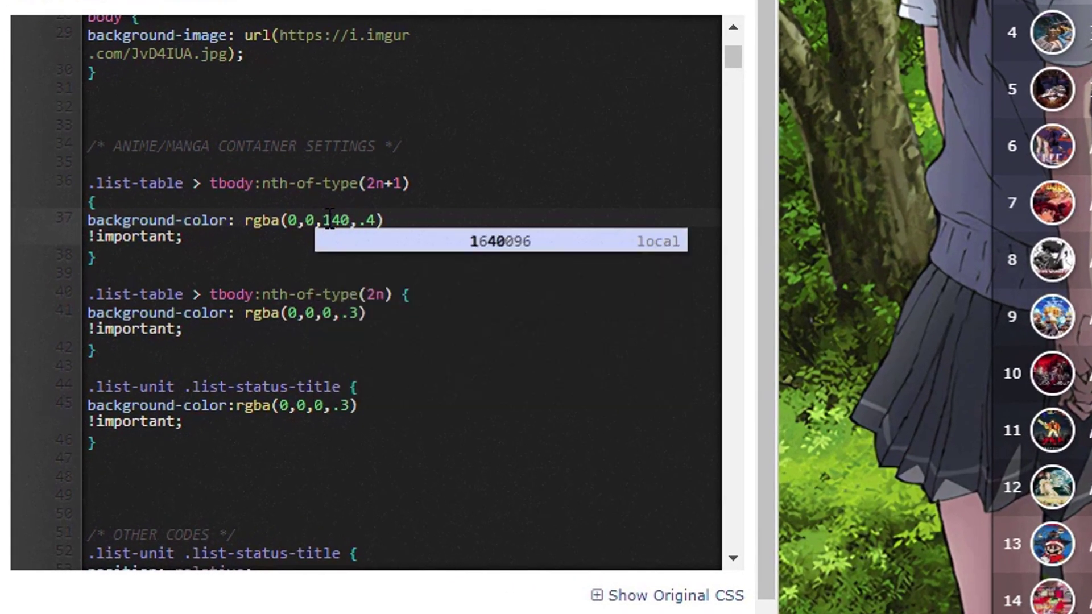
{"action": "left_click", "coordinate": [337, 335]}
{"action": "double_click", "coordinate": [327, 313]}
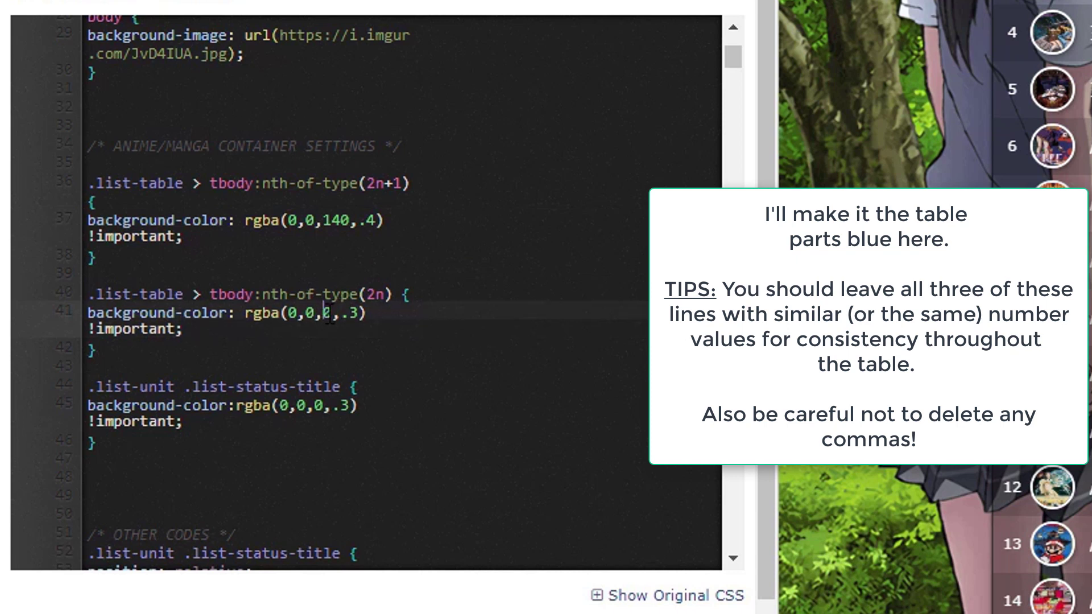
{"action": "key", "text": "BackSpace"}
{"action": "type", "text": "150"}
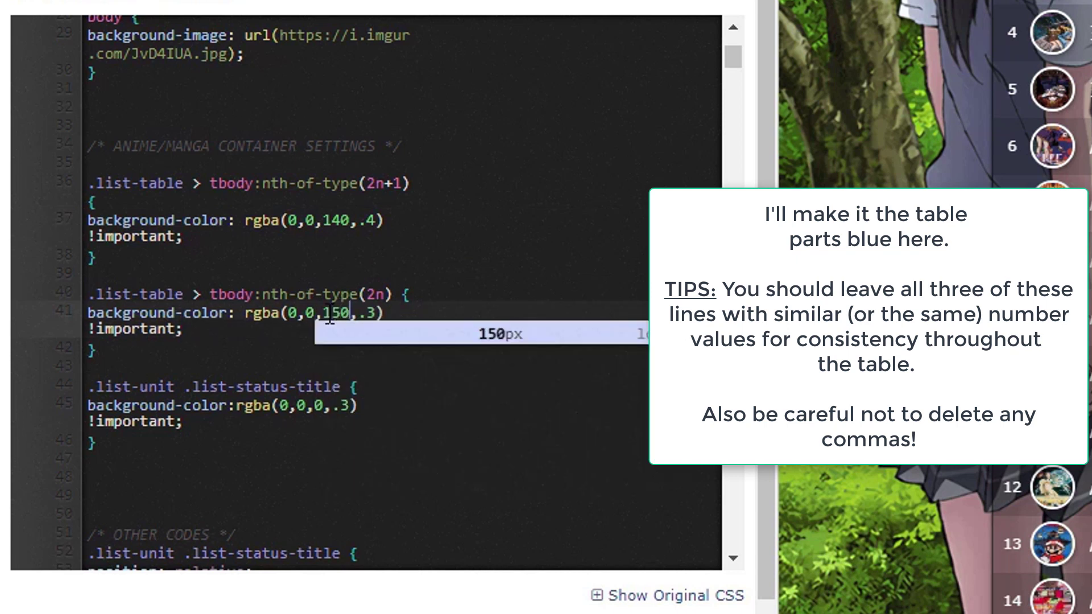
Step: Set the list-status-title background color to rgba(0,0,150,.3) and save the theme
{"action": "double_click", "coordinate": [320, 405]}
{"action": "key", "text": "BackSpace"}
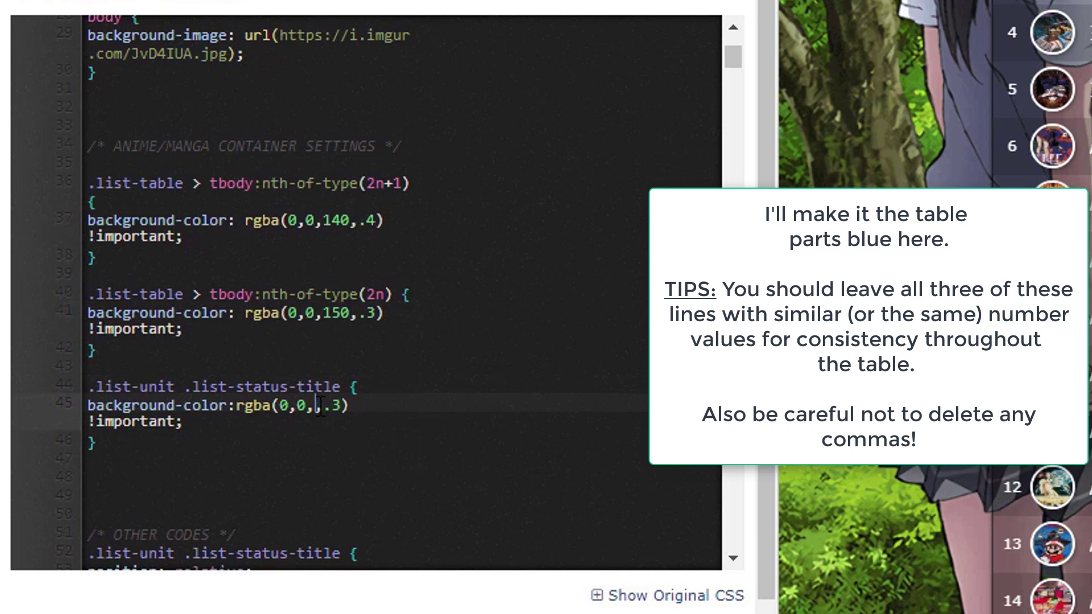
{"action": "type", "text": "150"}
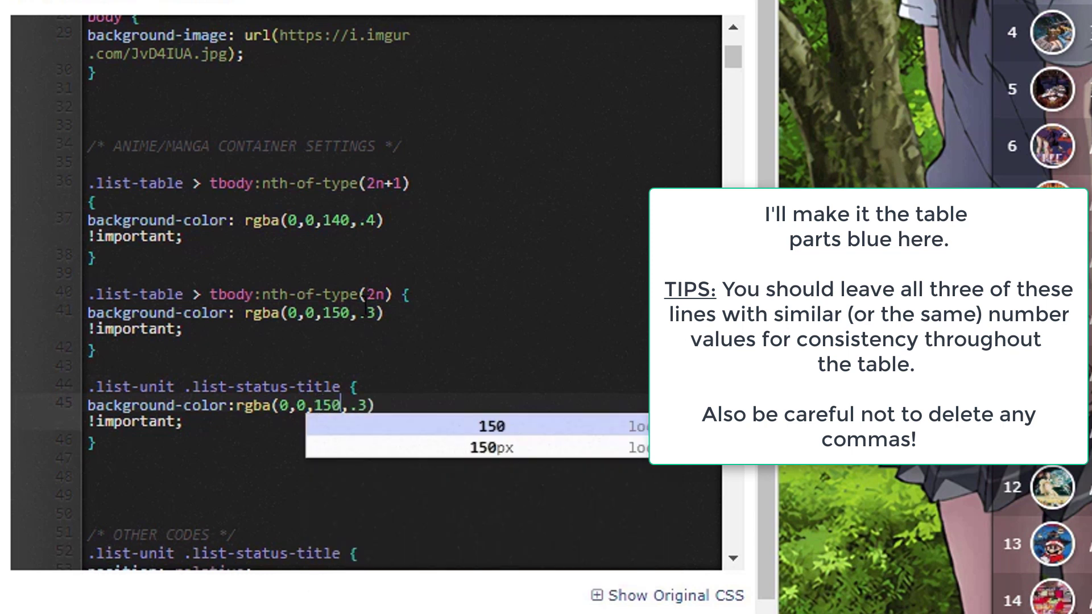
{"action": "left_click", "coordinate": [366, 314]}
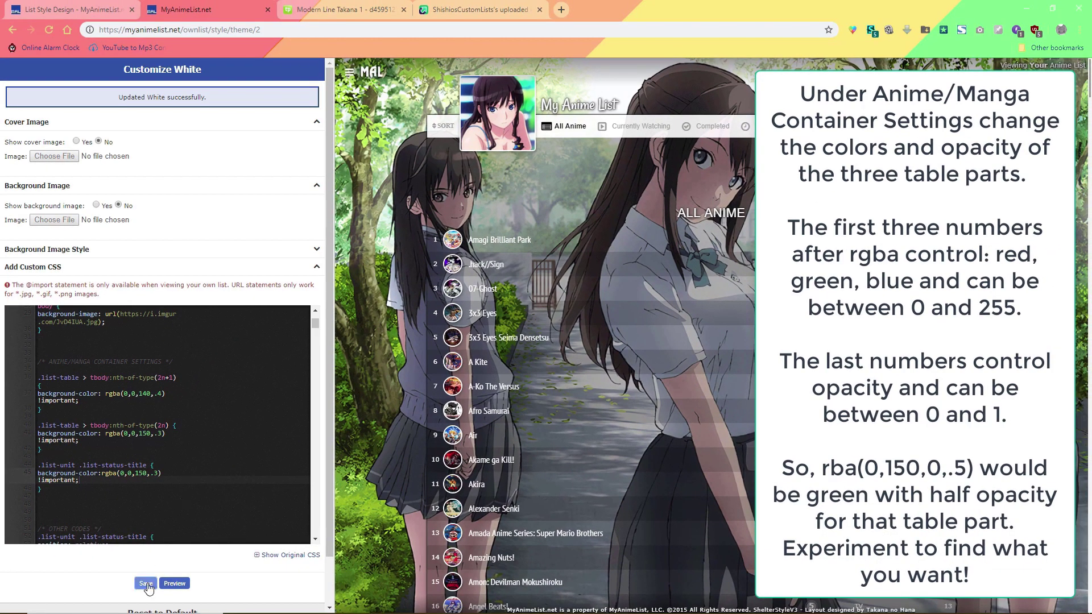
{"action": "left_click", "coordinate": [145, 584]}
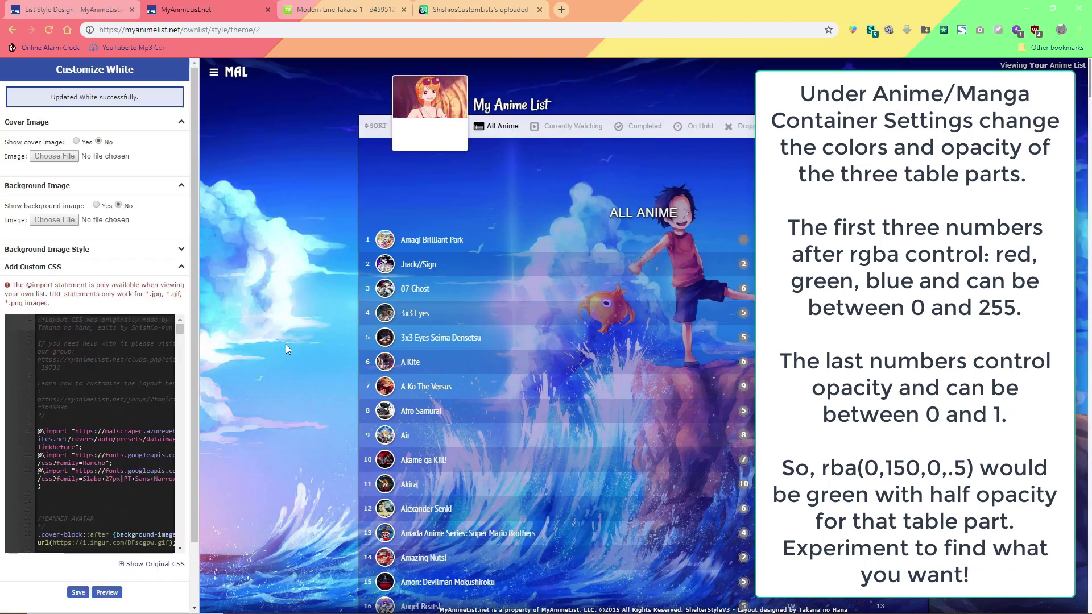
Step: Change the nth-of-type(2n) row background color to green with rgba(0,150,1,.3)
{"action": "scroll", "coordinate": [292, 278], "scroll_direction": "down", "scroll_amount": 2}
{"action": "scroll", "coordinate": [291, 279], "scroll_direction": "down", "scroll_amount": 15}
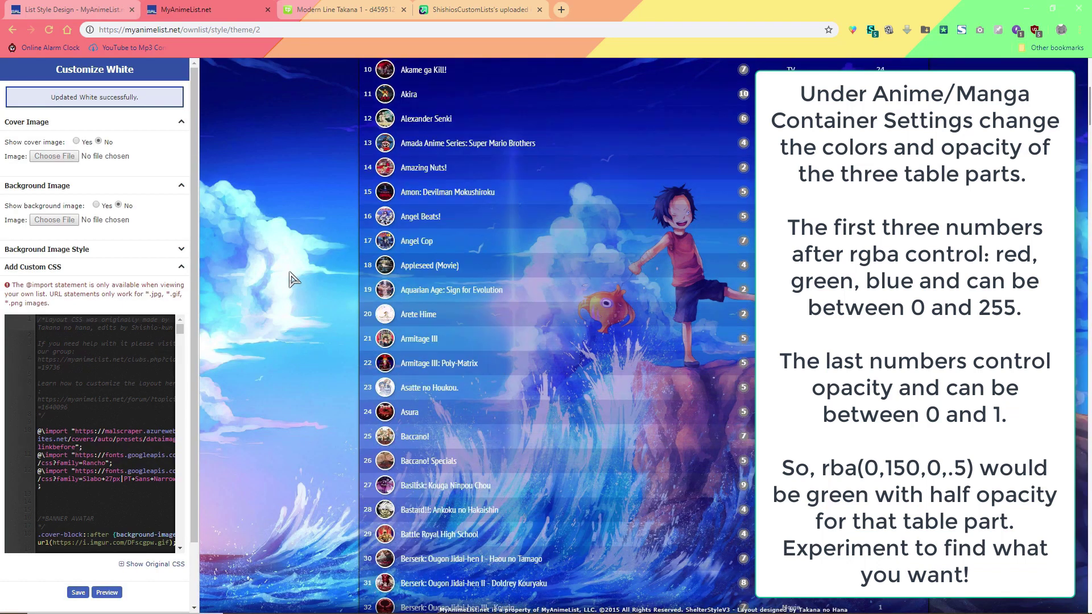
{"action": "scroll", "coordinate": [272, 325], "scroll_direction": "up", "scroll_amount": 9}
{"action": "scroll", "coordinate": [272, 325], "scroll_direction": "up", "scroll_amount": 10}
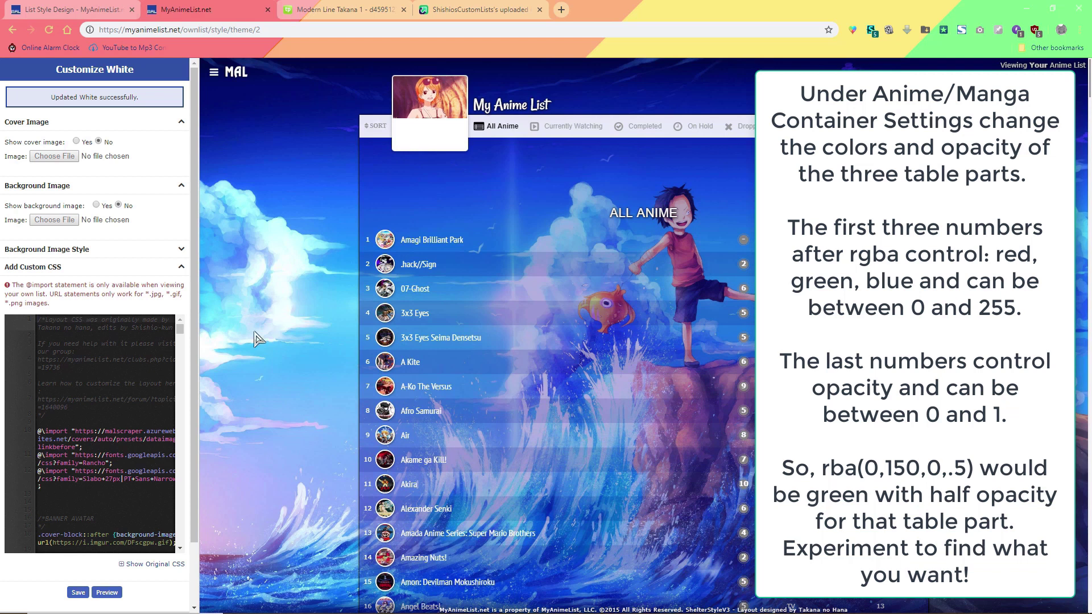
{"action": "scroll", "coordinate": [142, 424], "scroll_direction": "down", "scroll_amount": 5}
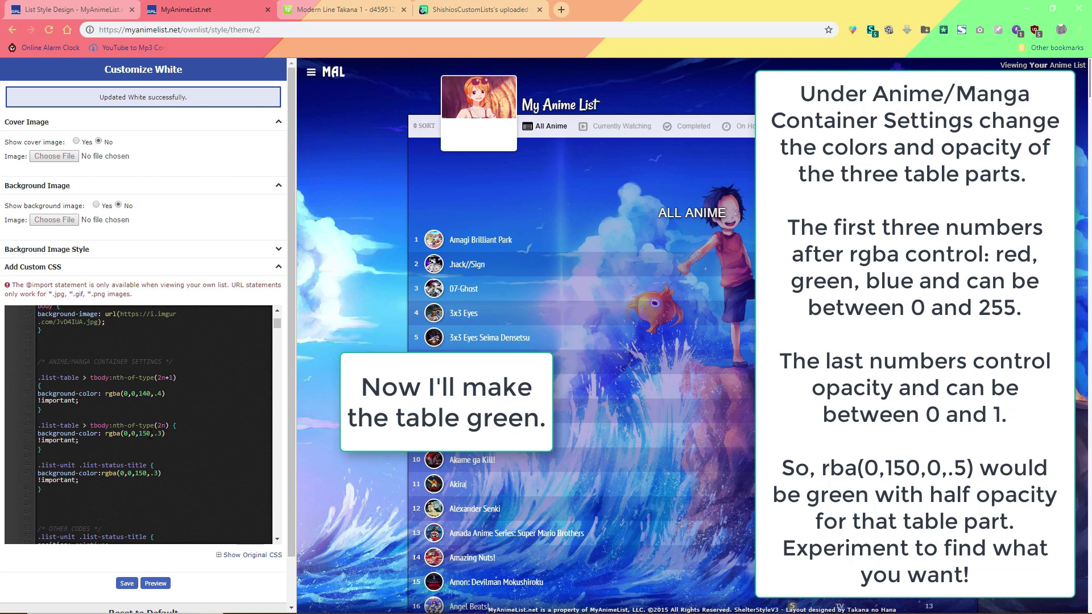
{"action": "left_click", "coordinate": [149, 434]}
{"action": "key", "text": "BackSpace"}
{"action": "key", "text": "BackSpace"}
{"action": "left_click", "coordinate": [132, 432]}
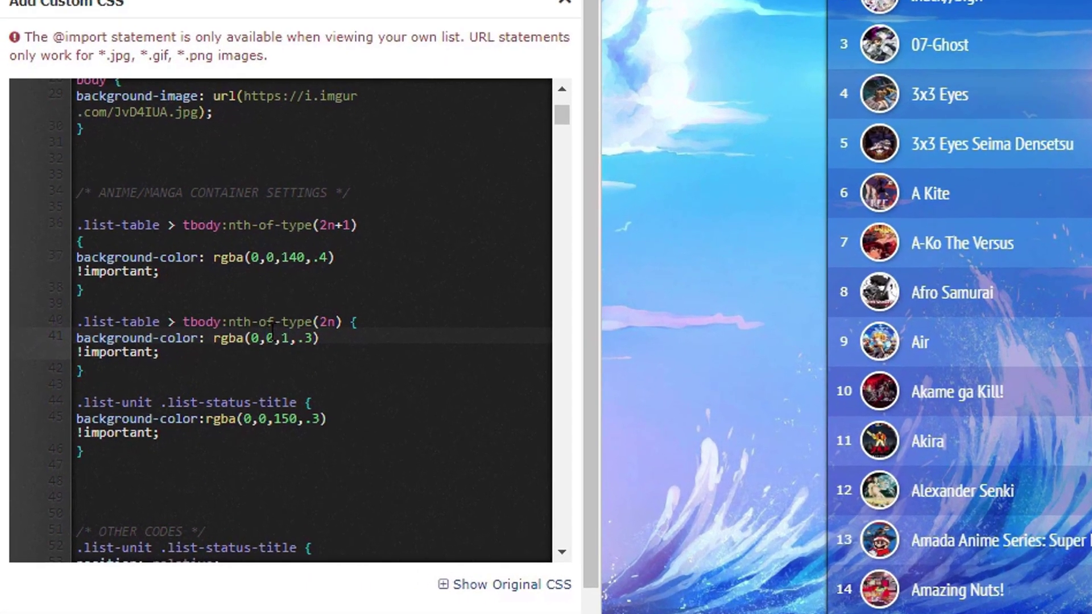
{"action": "key", "text": "Delete"}
{"action": "type", "text": "150"}
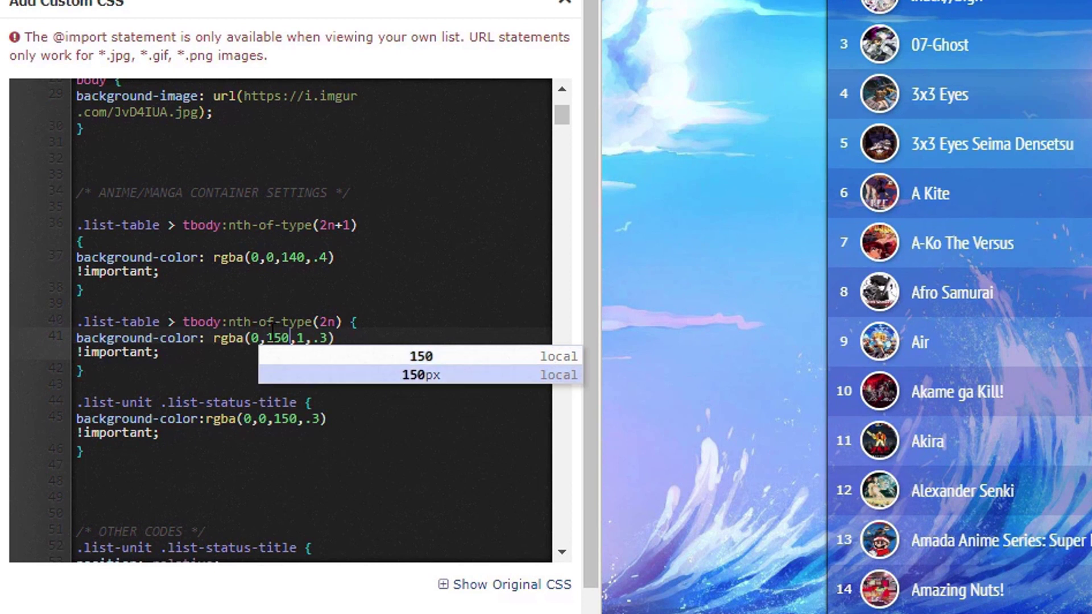
Step: Change the nth-of-type(2n+1) row background color to rgba(0,150,0,.4), keeping the commas intact
{"action": "left_click", "coordinate": [280, 260]}
{"action": "key", "text": "Left"}
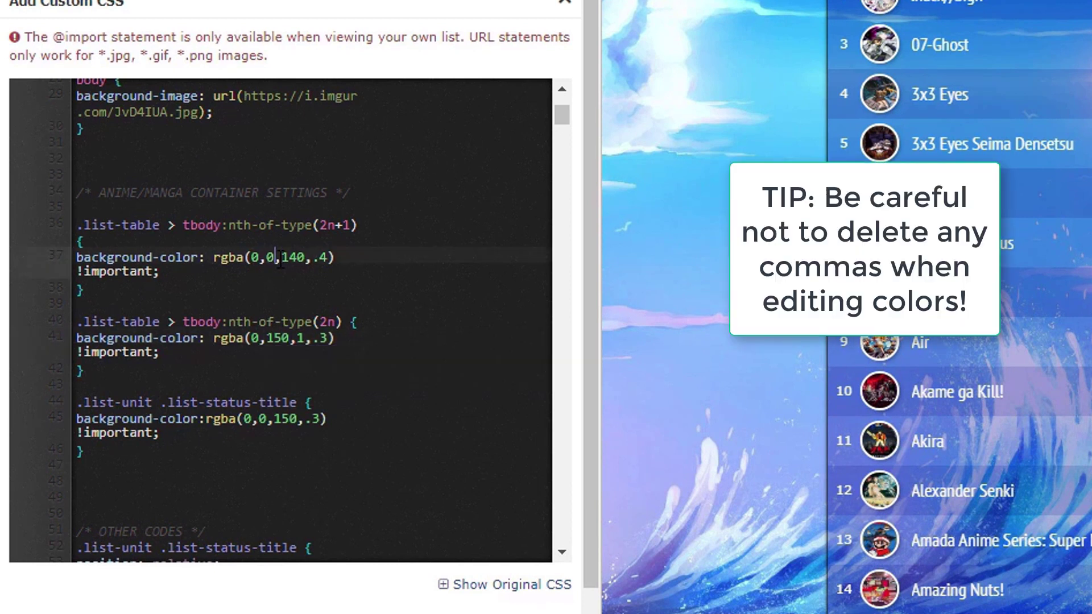
{"action": "key", "text": "BackSpace"}
{"action": "type", "text": "150"}
{"action": "key", "text": "Right"}
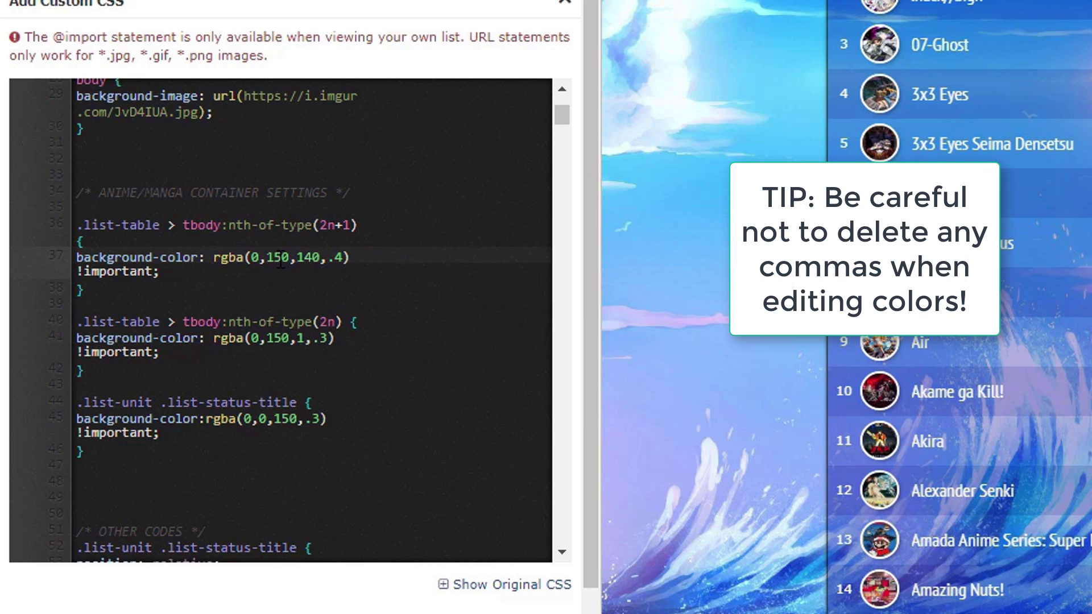
{"action": "key", "text": "Right"}
{"action": "key", "text": "Delete"}
{"action": "key", "text": "Delete"}
{"action": "key", "text": "BackSpace"}
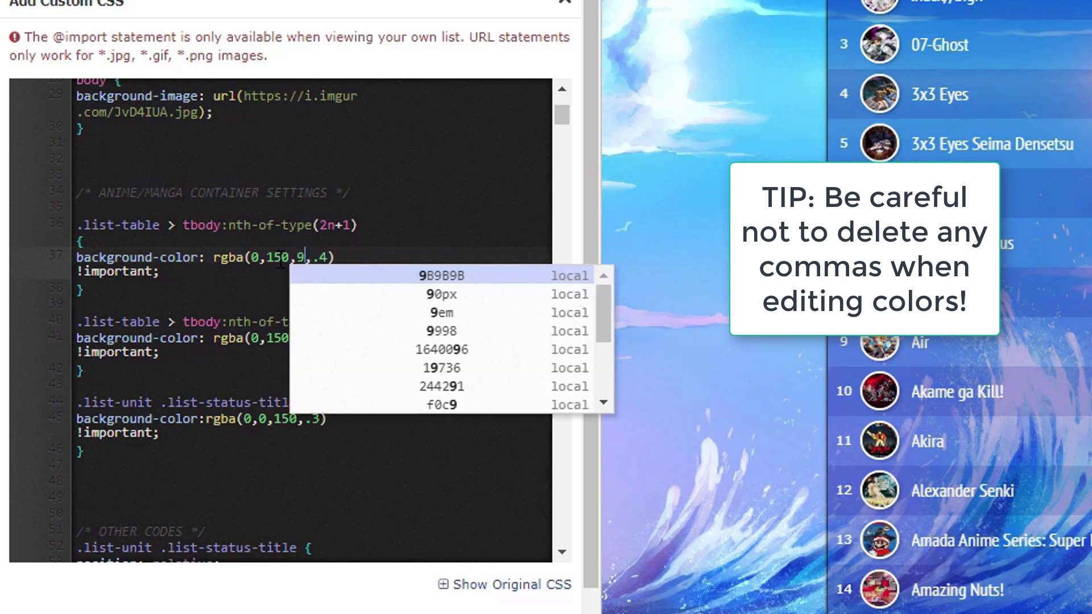
{"action": "type", "text": "0"}
{"action": "key", "text": "Down"}
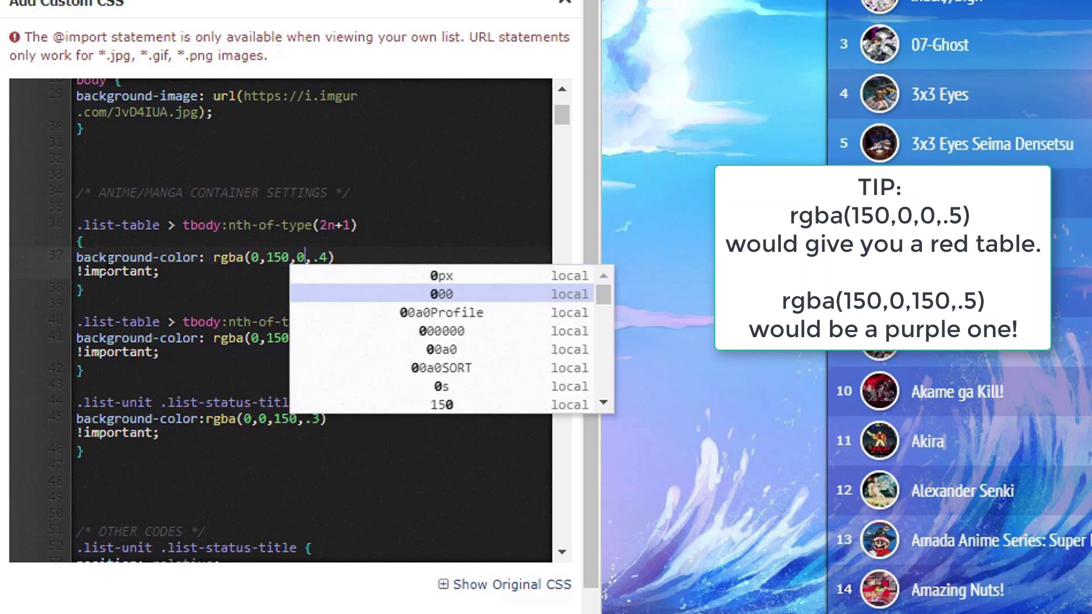
{"action": "left_click", "coordinate": [152, 379]}
Step: Change the list-status-title background color to rgba(0,150,0,.3) and save the theme
{"action": "left_click", "coordinate": [297, 420]}
{"action": "key", "text": "BackSpace"}
{"action": "key", "text": "BackSpace"}
{"action": "key", "text": "BackSpace"}
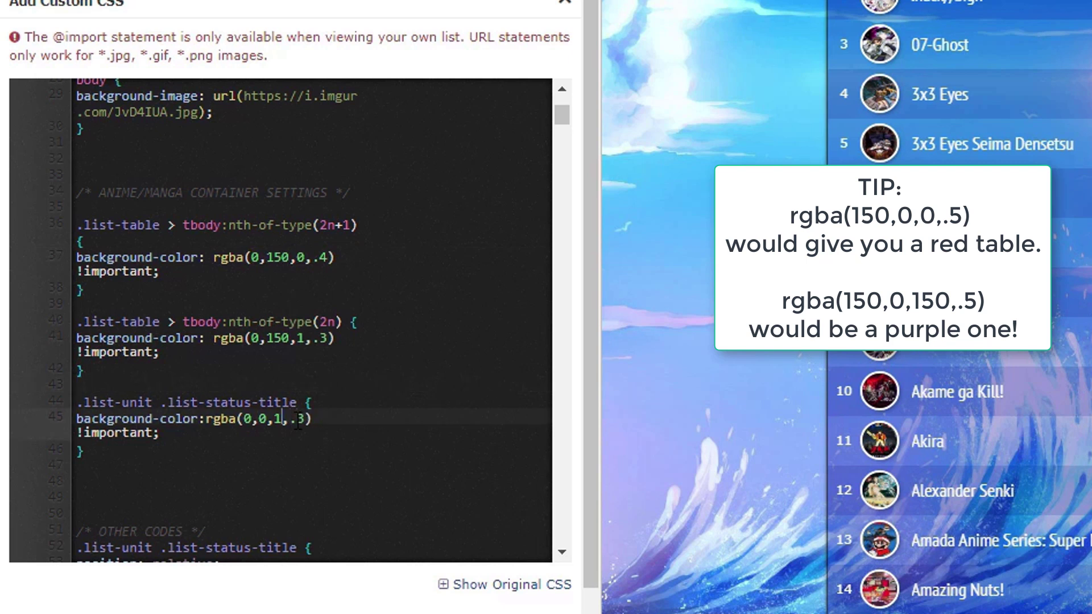
{"action": "type", "text": "0"}
{"action": "key", "text": "Escape"}
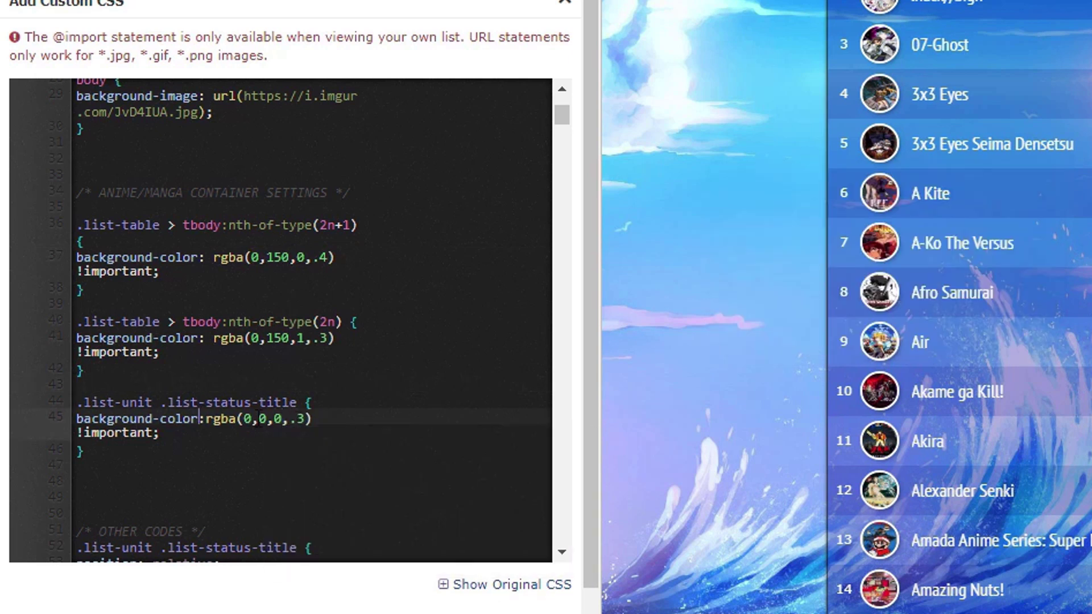
{"action": "key", "text": "BackSpace"}
{"action": "type", "text": "150"}
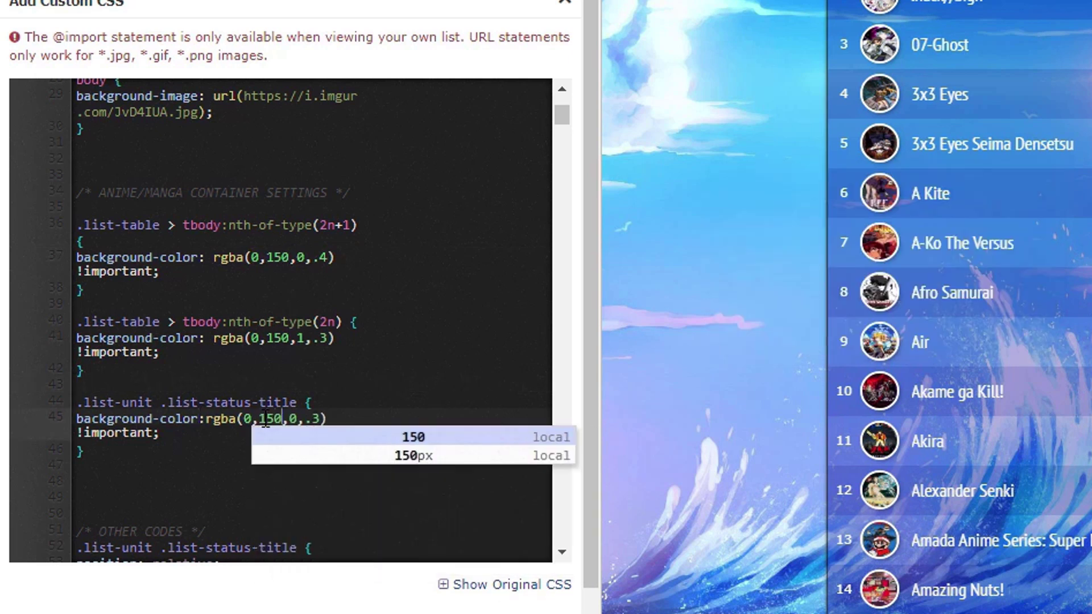
{"action": "left_click", "coordinate": [246, 403]}
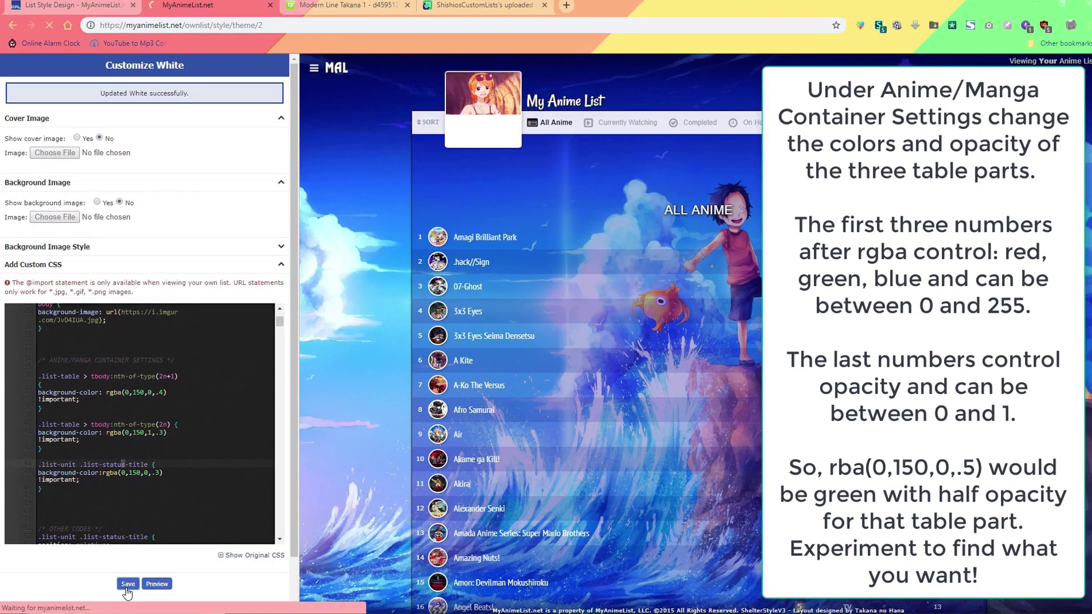
{"action": "left_click", "coordinate": [126, 583]}
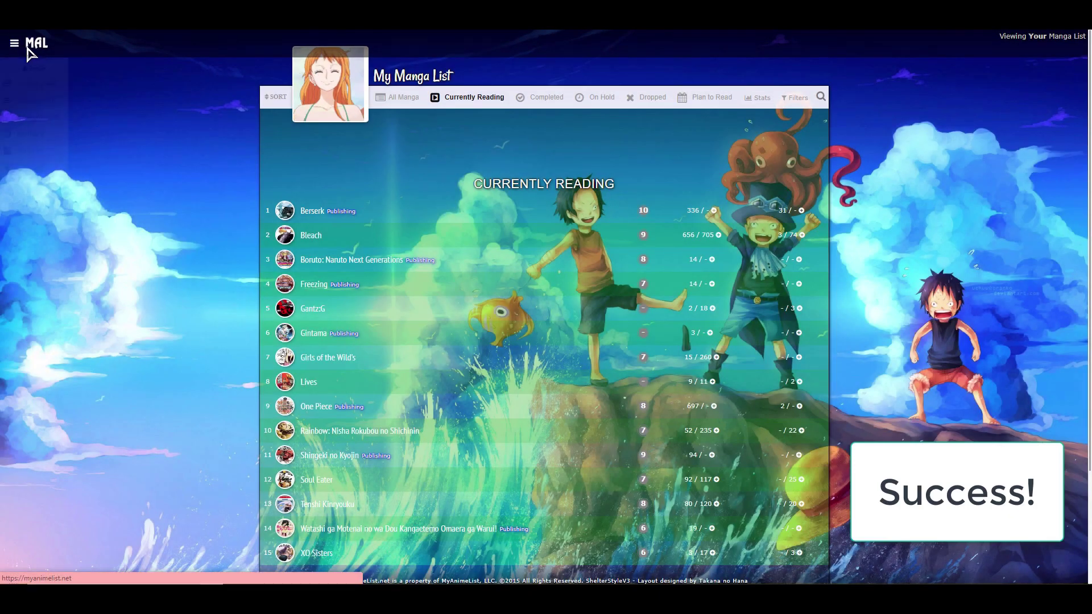
{"action": "left_click", "coordinate": [34, 43]}
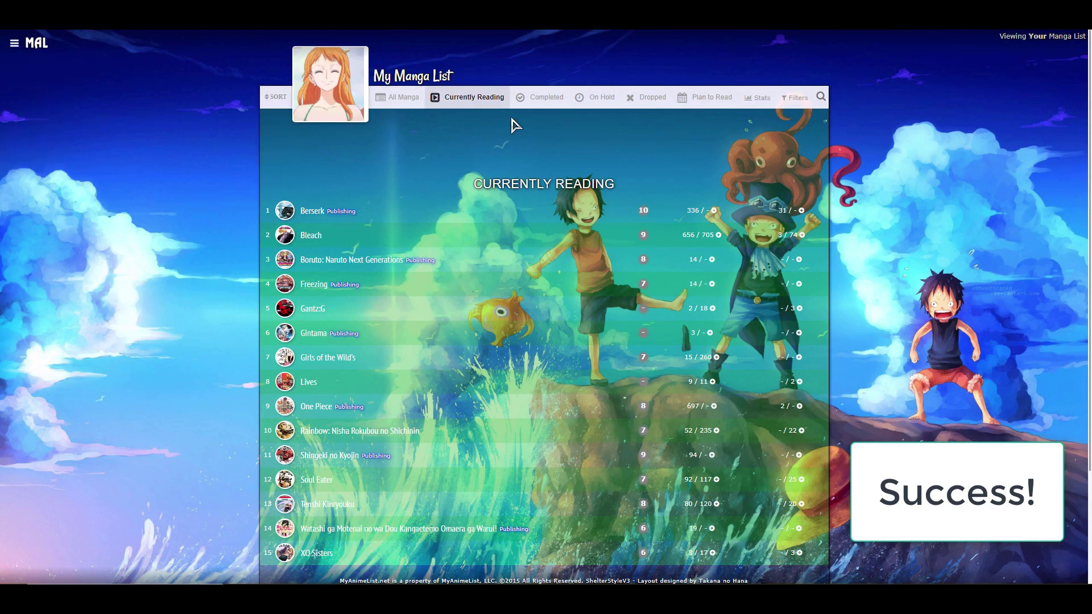